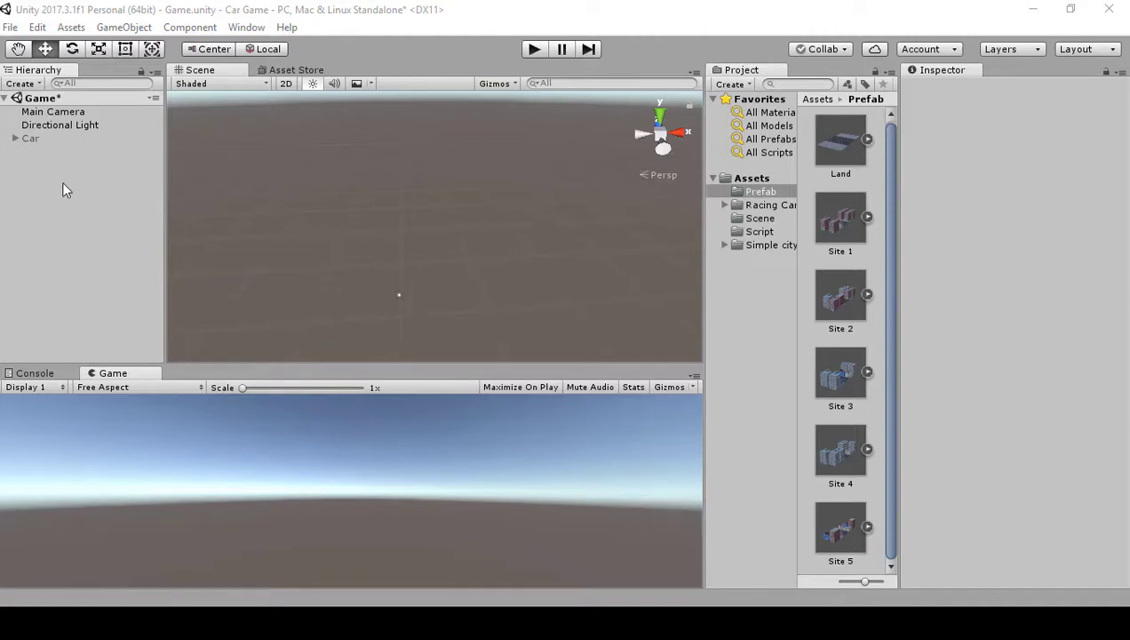
Create an empty GameObject and reset its Transform to position 0,0,0.
click(26, 85)
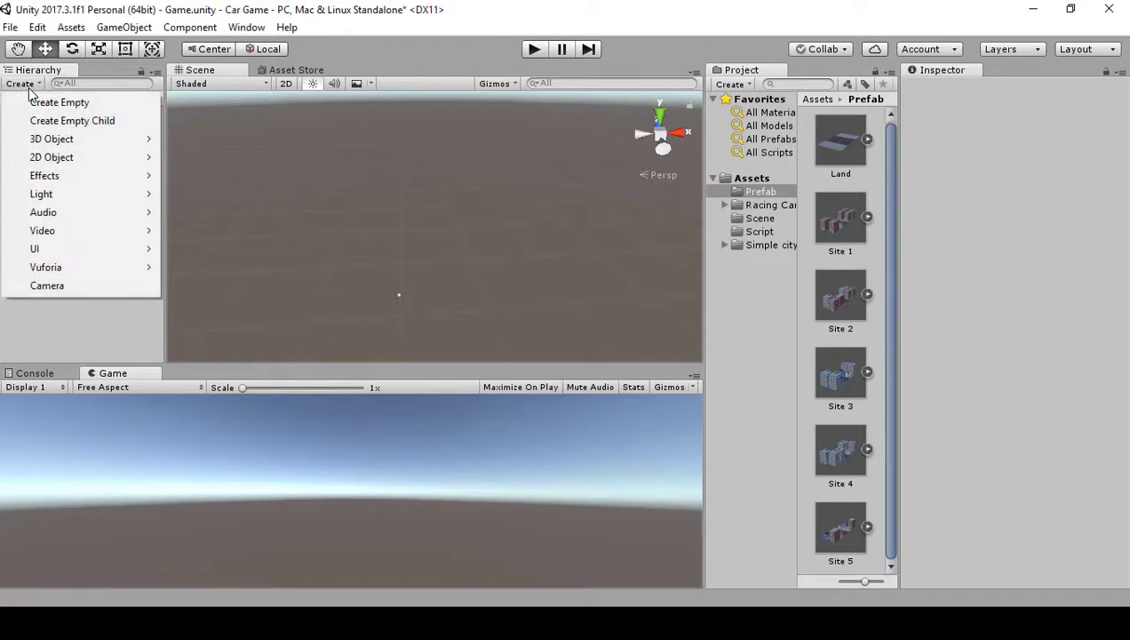
click(37, 102)
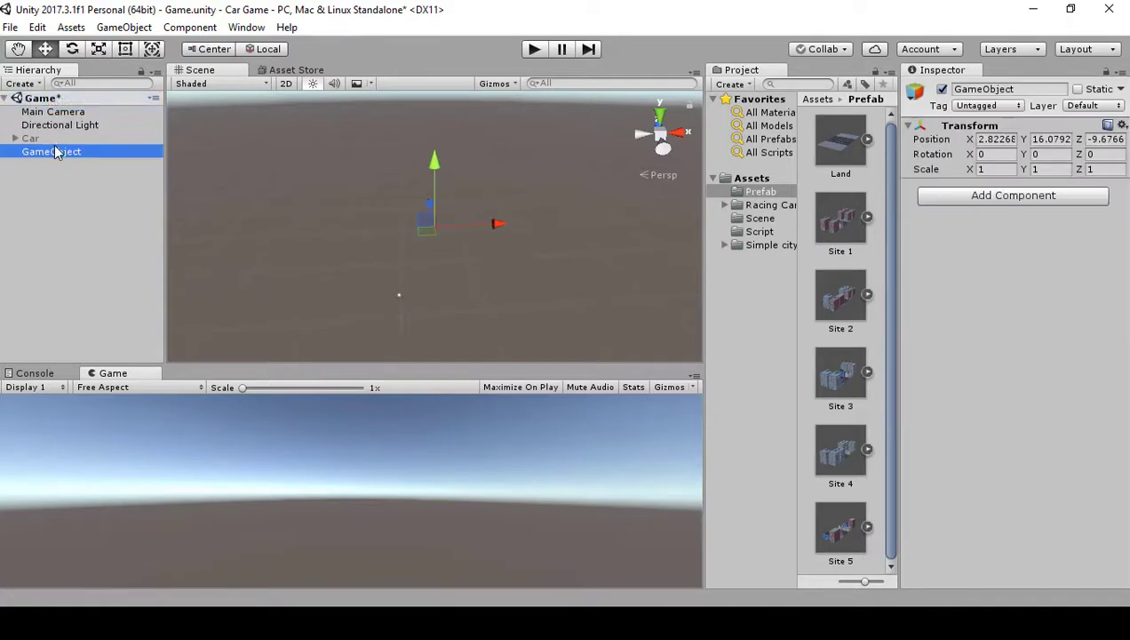
click(1121, 125)
click(1066, 145)
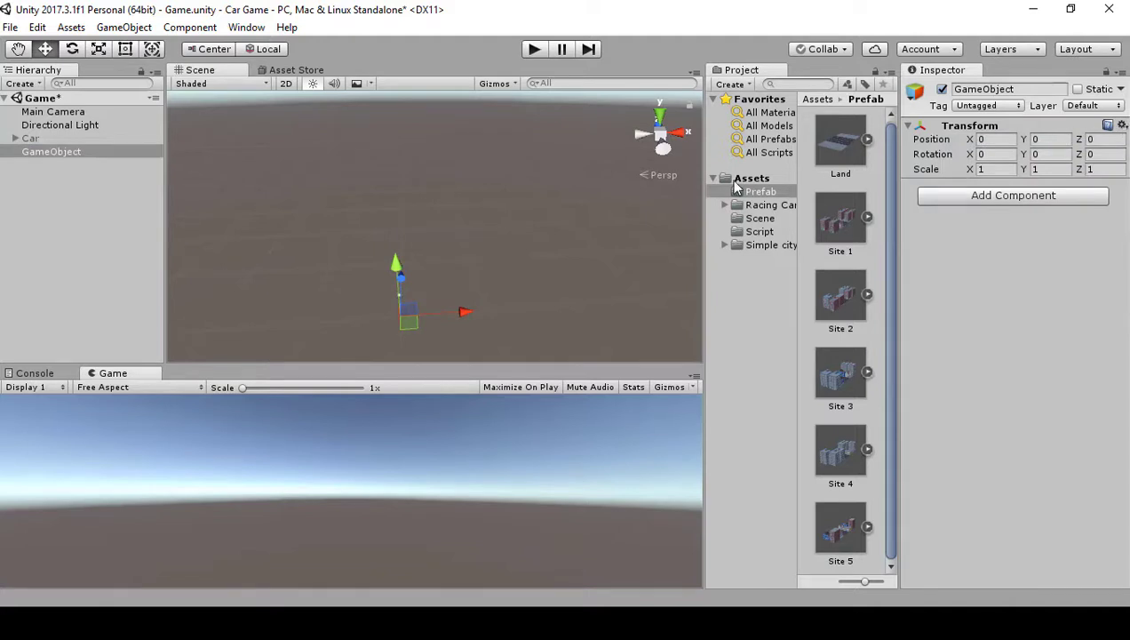
Rename the new empty object to 'Track 1'.
click(93, 155)
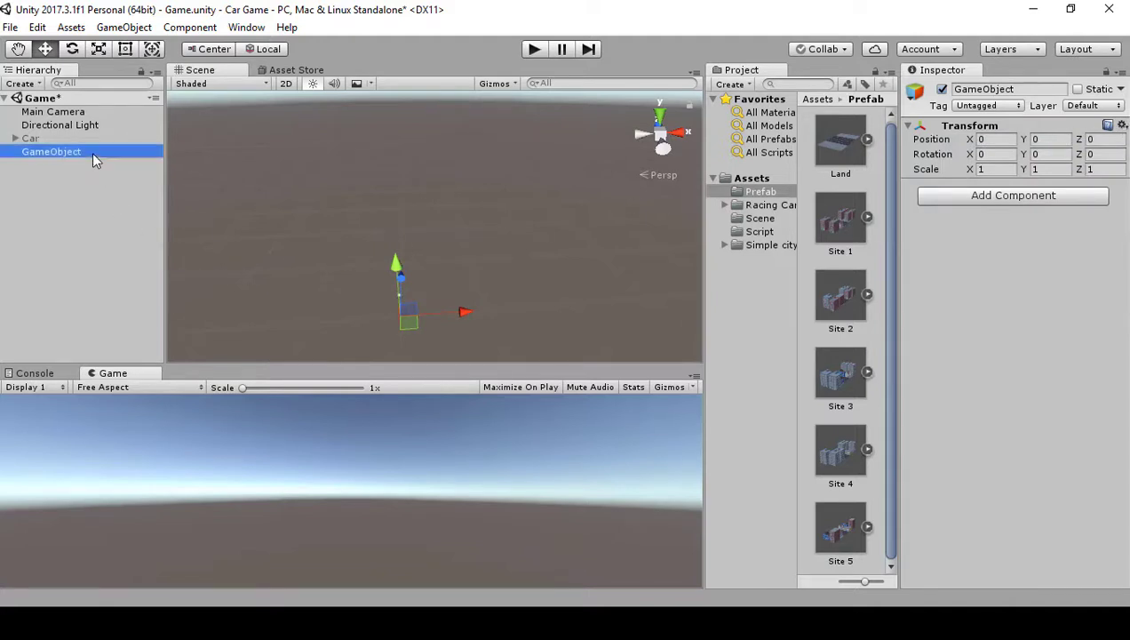
click(91, 152)
text(Track 1)
key(Return)
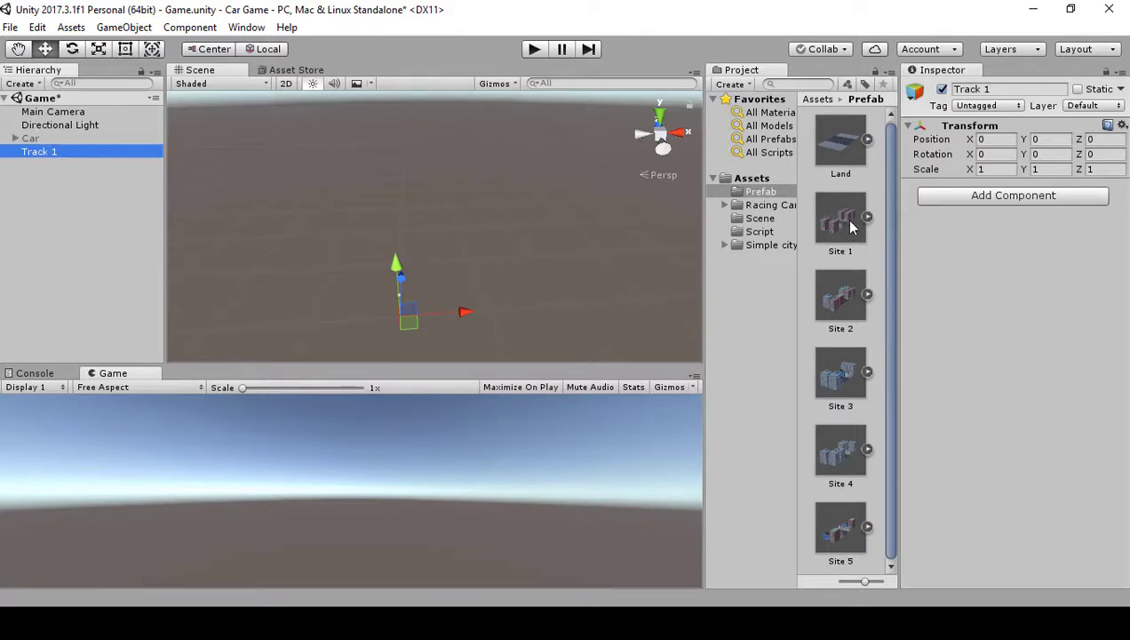
Drop the Site 1 and Site 2 street prefabs into Track 1 as children.
drag(850, 226, 43, 151)
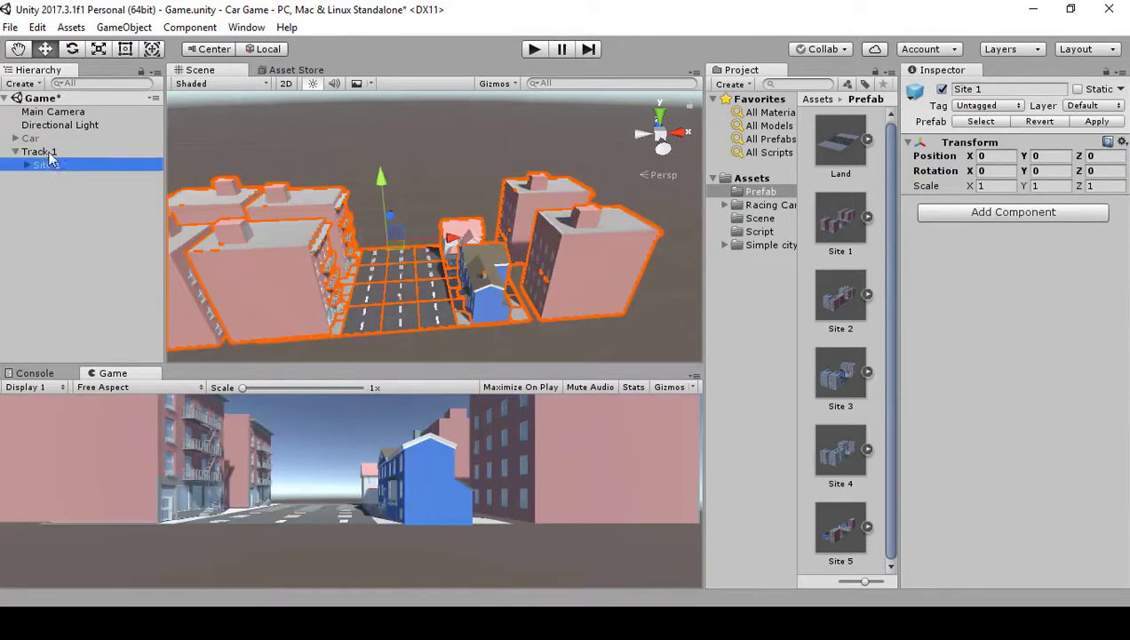
click(844, 318)
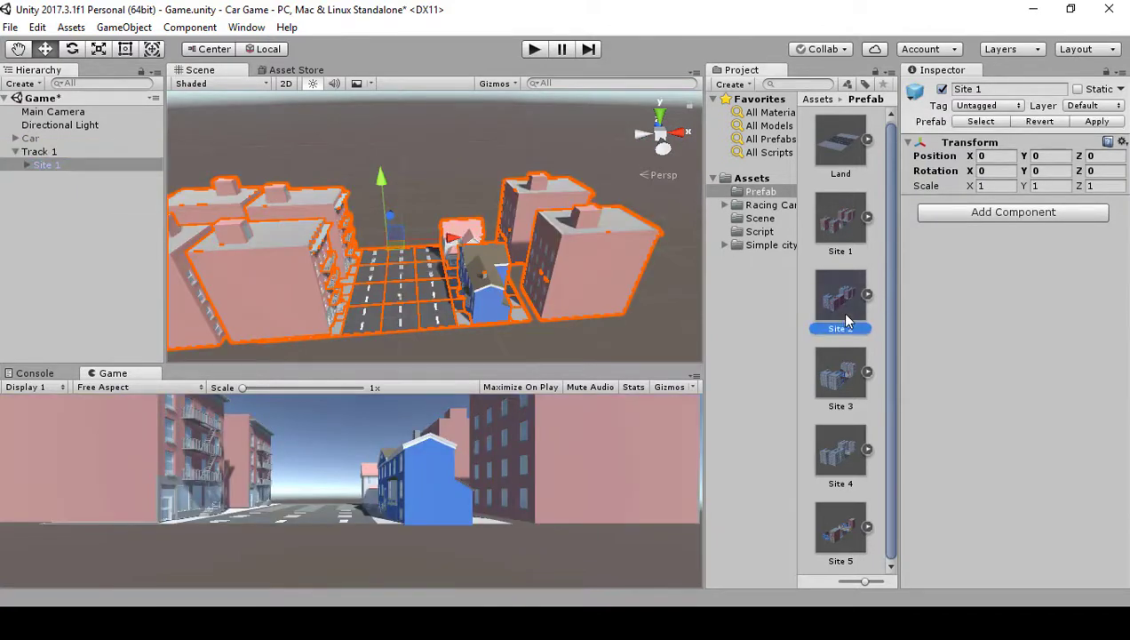
drag(844, 318, 49, 160)
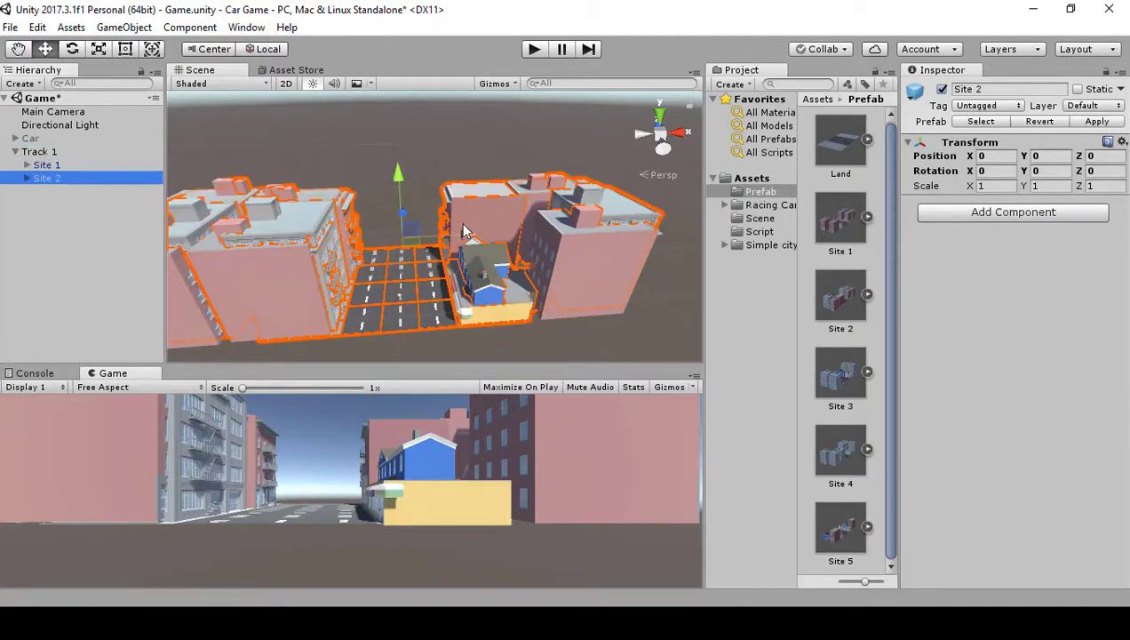
Slide Site 2 along Z to join the end of Site 1, then add Site 3 under Track 1.
alt+drag(457, 233, 267, 249)
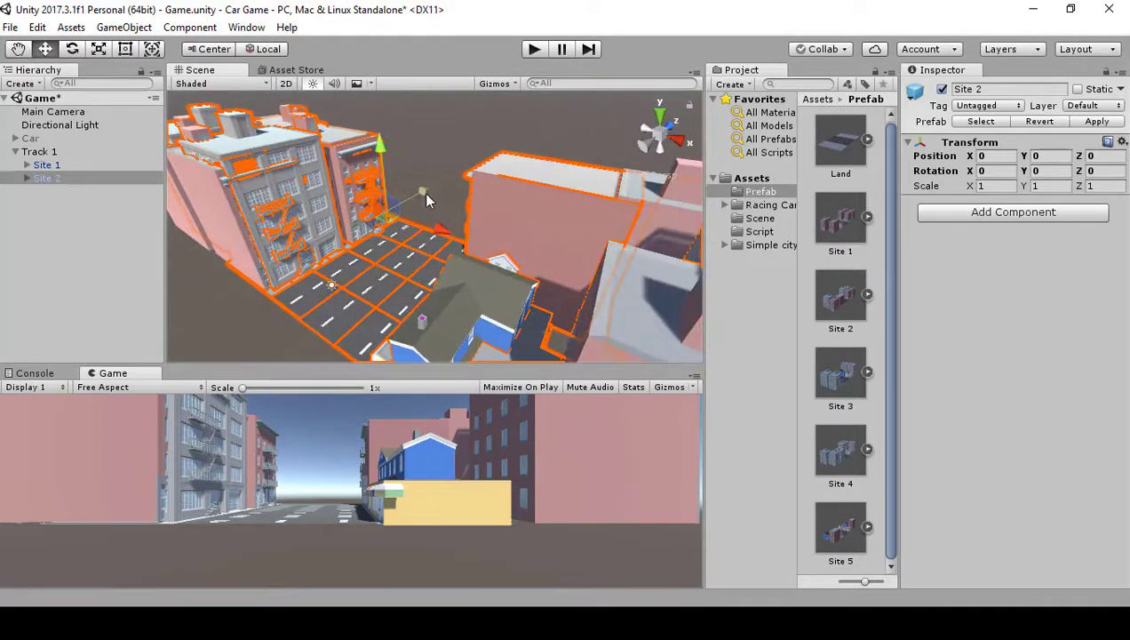
drag(423, 191, 446, 238)
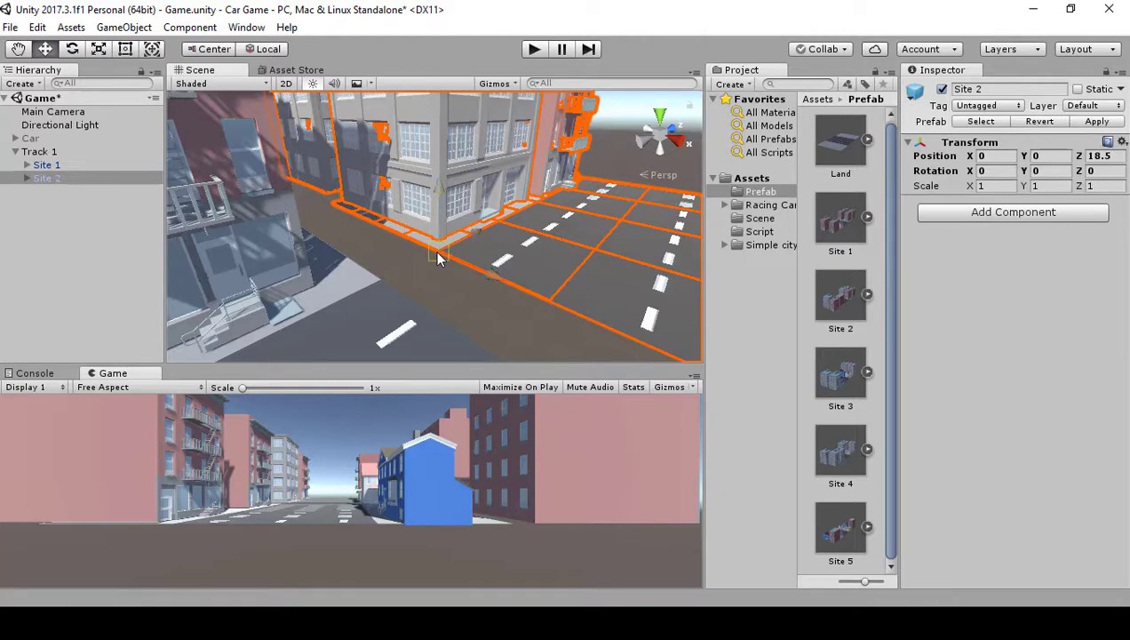
drag(436, 255, 421, 254)
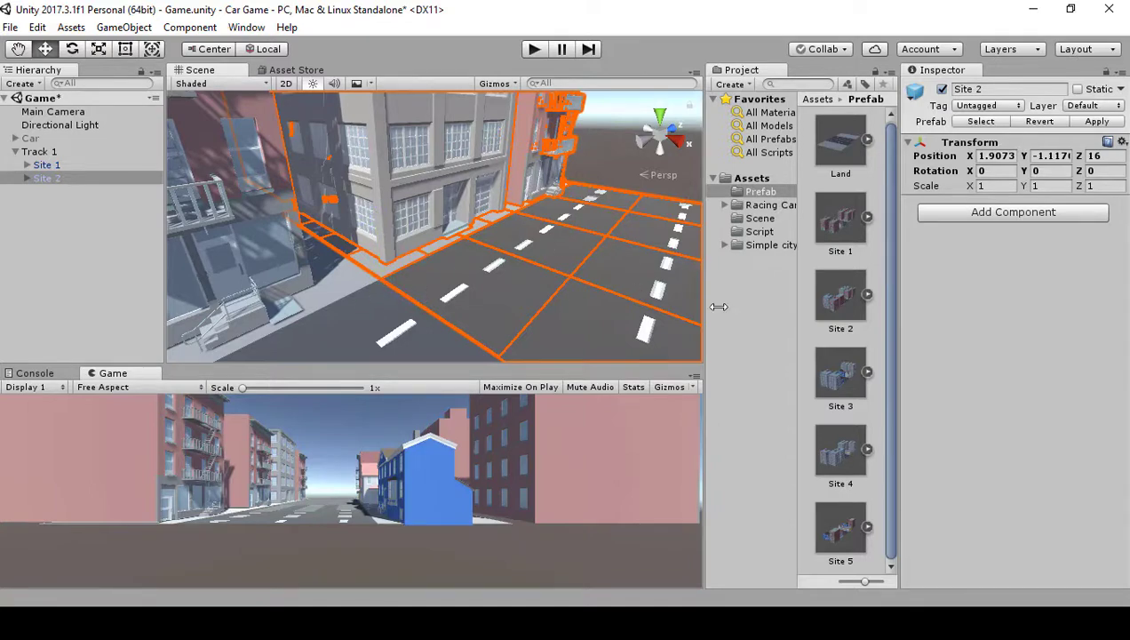
drag(848, 380, 55, 155)
alt+drag(328, 233, 266, 233)
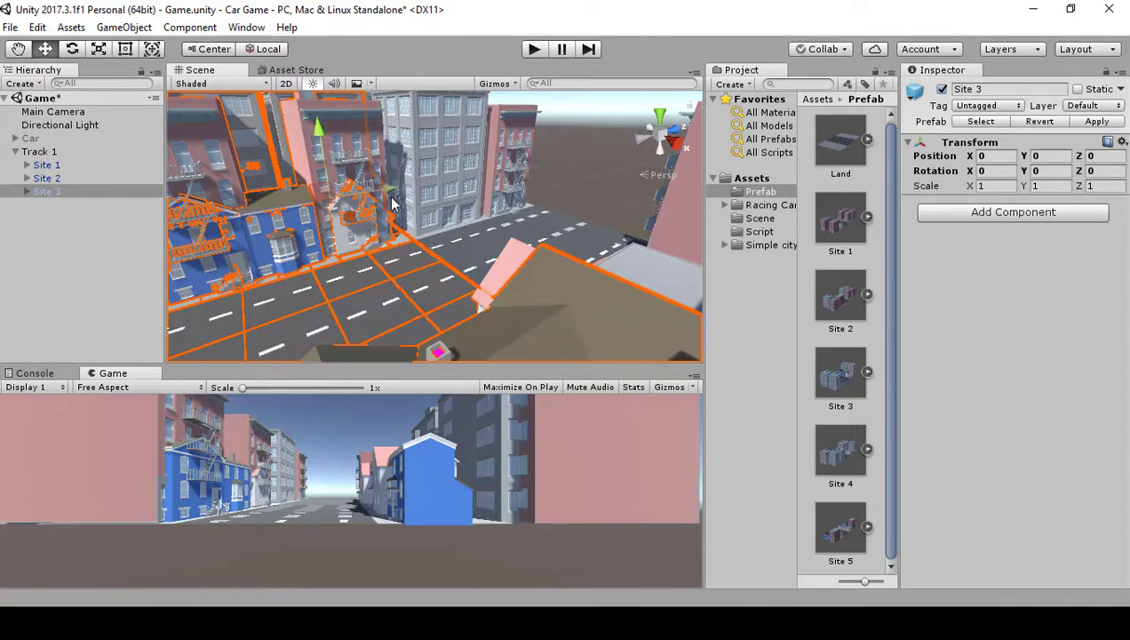
Slide Site 3 along Z to fit behind Site 2, and add Site 4 under Track 1.
drag(391, 197, 44, 57)
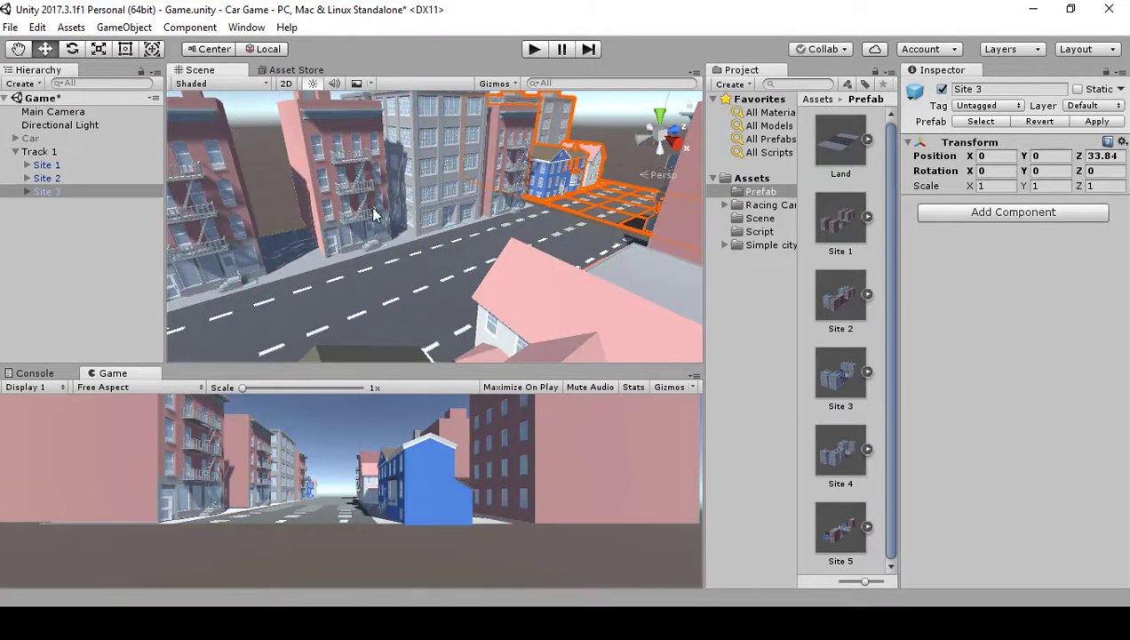
alt+drag(391, 211, 493, 229)
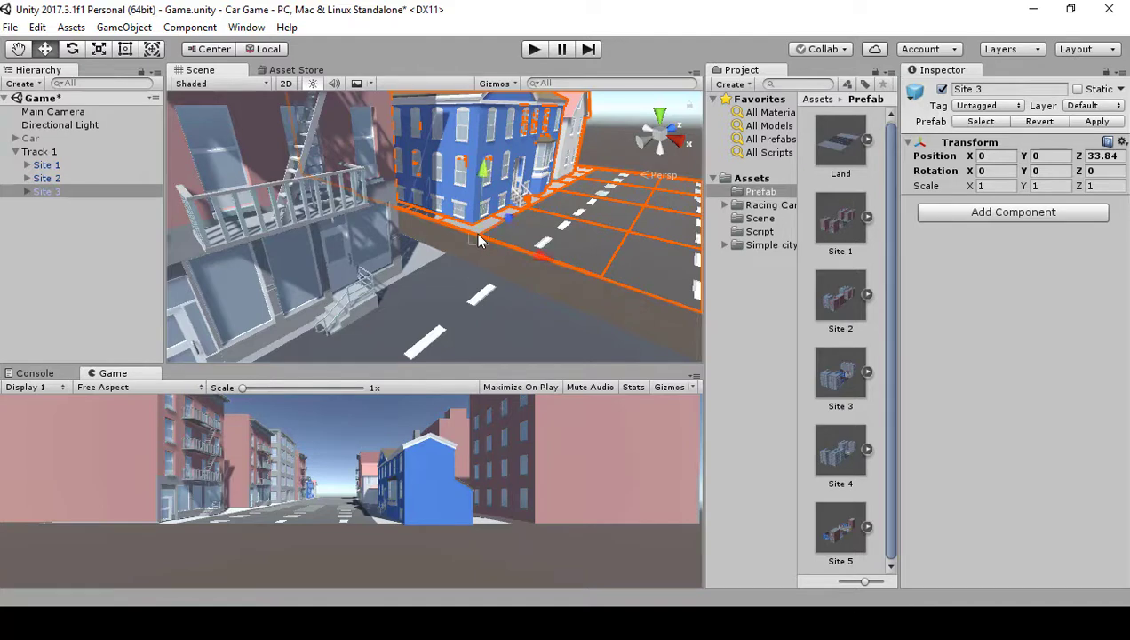
drag(475, 236, 464, 239)
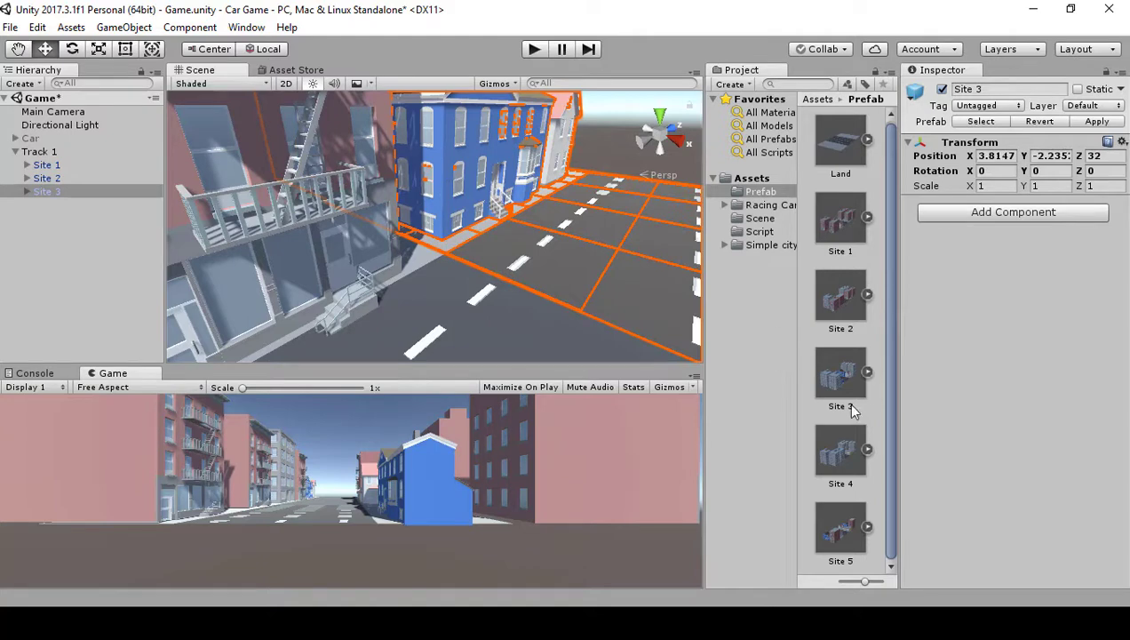
drag(831, 437, 36, 157)
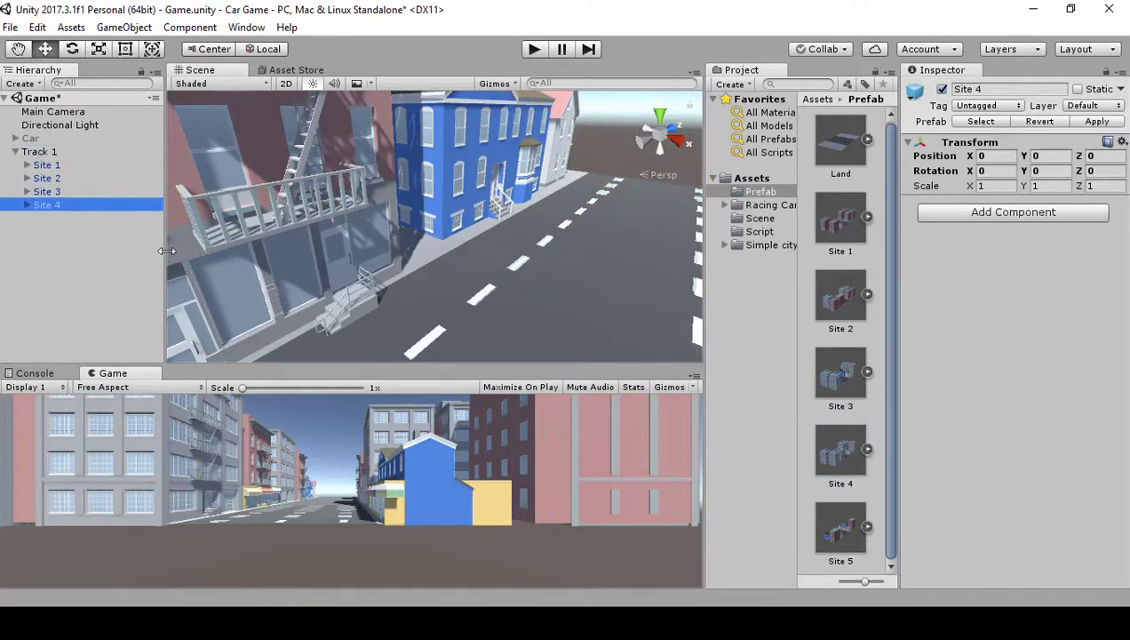
Frame Site 4 and push it back along the road with its Z handle.
key(f)
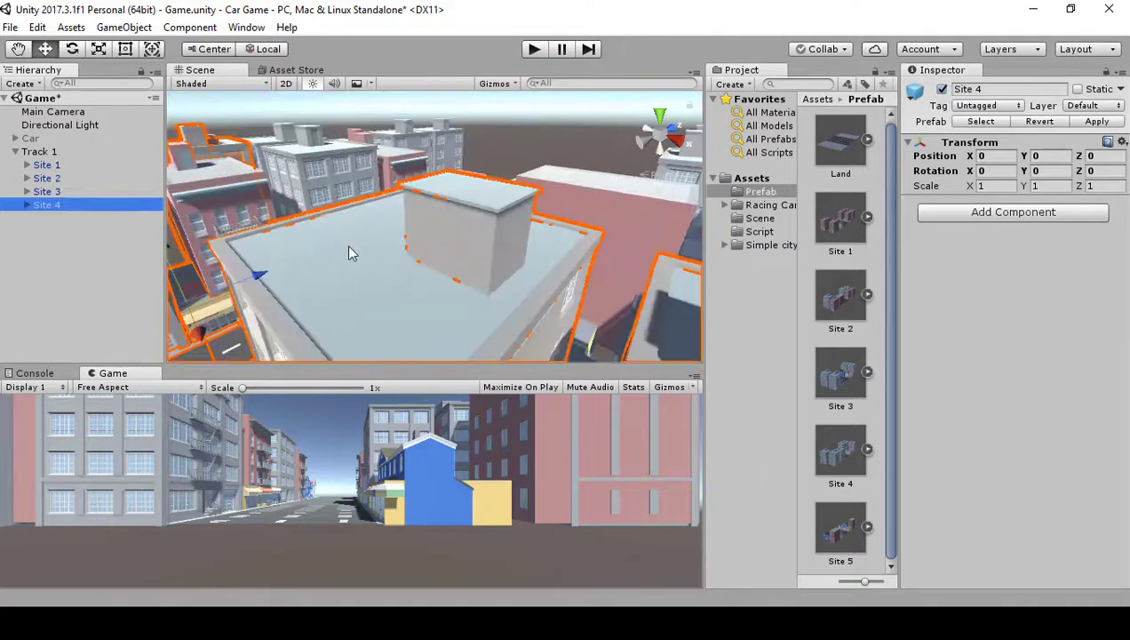
drag(265, 276, 501, 197)
alt+drag(561, 177, 545, 114)
drag(597, 154, 609, 175)
alt+drag(399, 296, 446, 278)
Add Site 5 under Track 1 and slide it down the street to Z 65.12.
drag(837, 534, 45, 160)
alt+drag(333, 260, 487, 224)
drag(1019, 523, 758, 370)
alt+drag(531, 311, 604, 285)
alt+drag(568, 226, 735, 140)
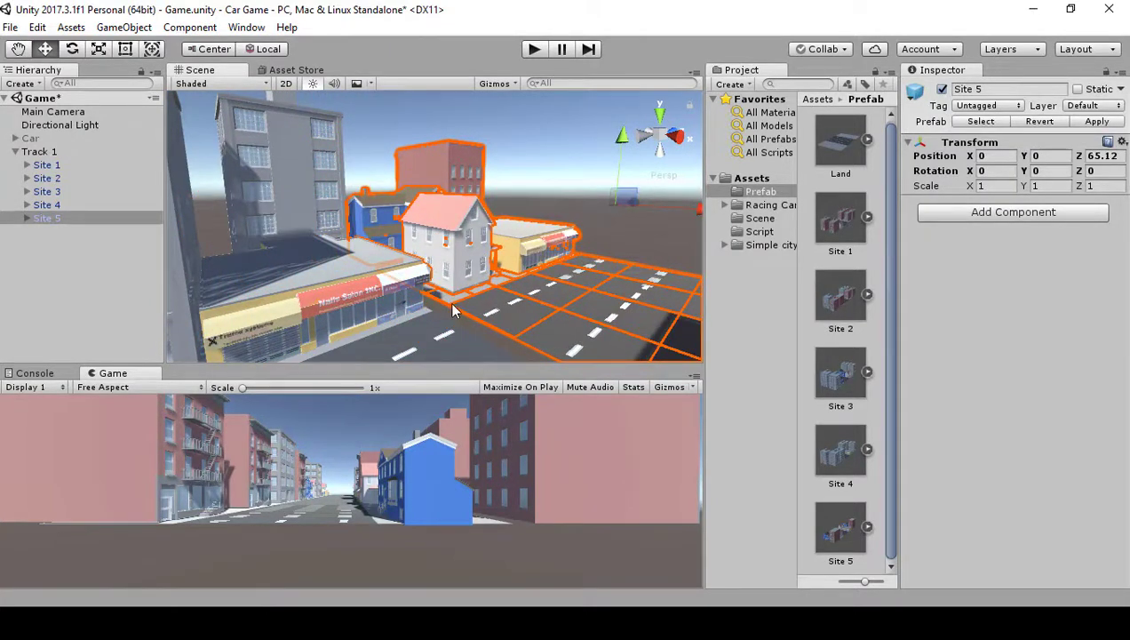
Snap Site 5 to Z 64 against Site 4, then deselect to check the continuous road.
alt+drag(456, 310, 440, 321)
scroll(444, 329, up, 5)
alt+drag(462, 380, 468, 364)
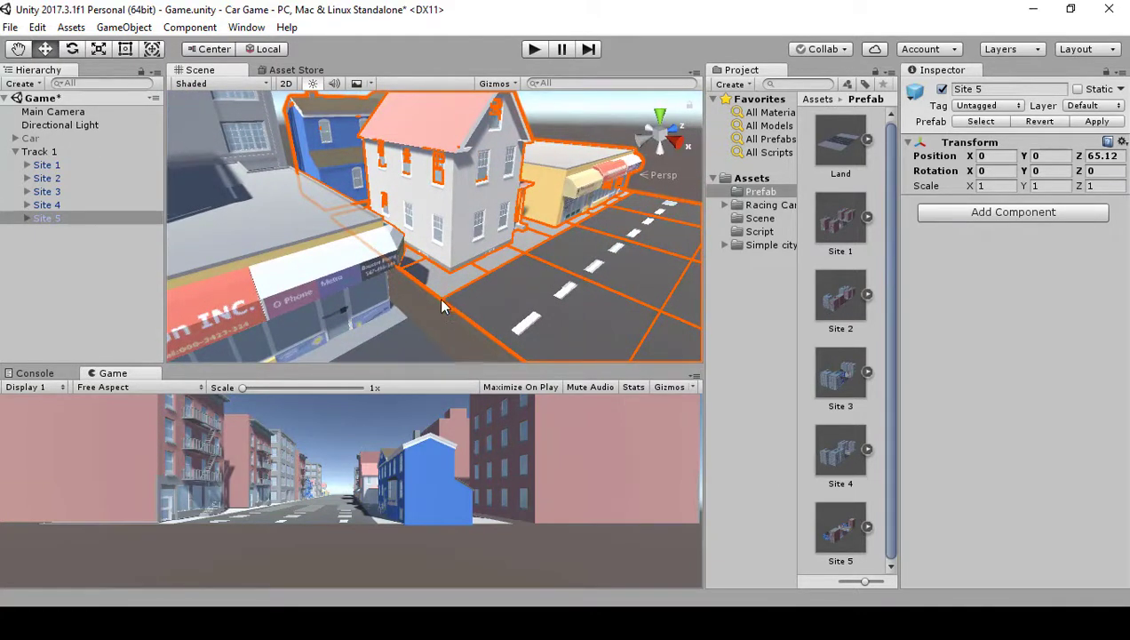
drag(442, 299, 434, 305)
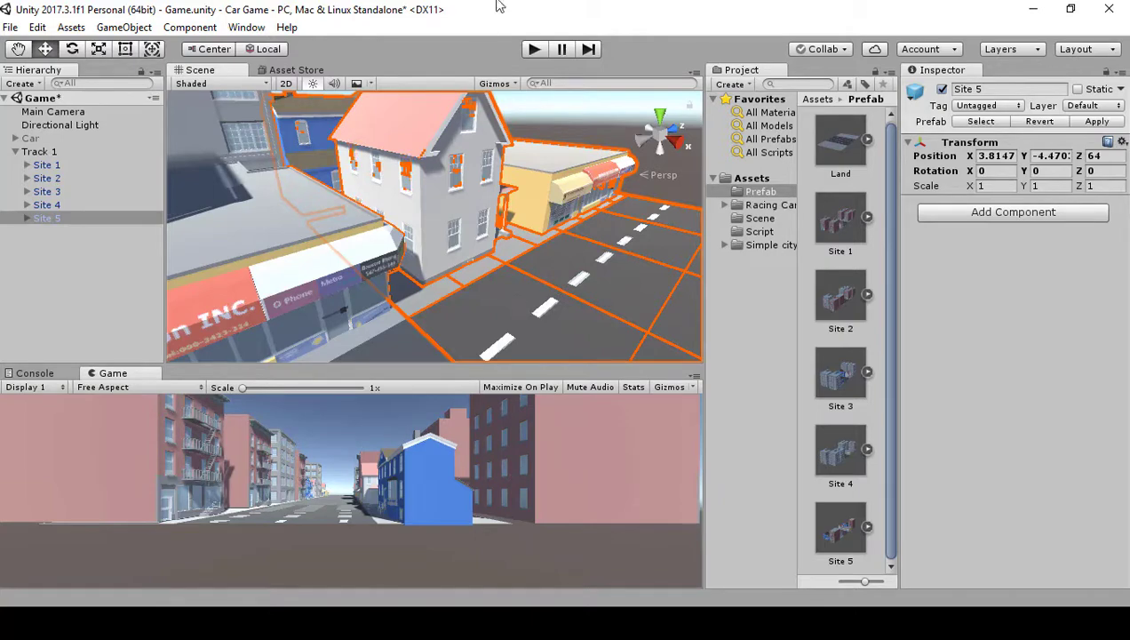
alt+drag(502, 219, 479, 153)
scroll(490, 146, up, 5)
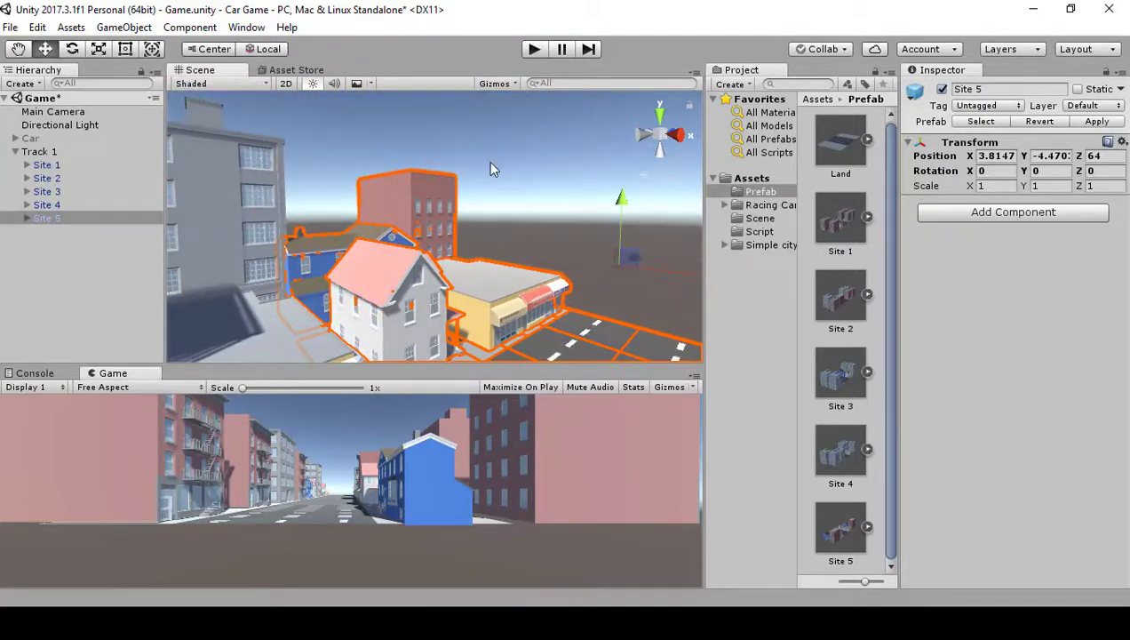
click(494, 169)
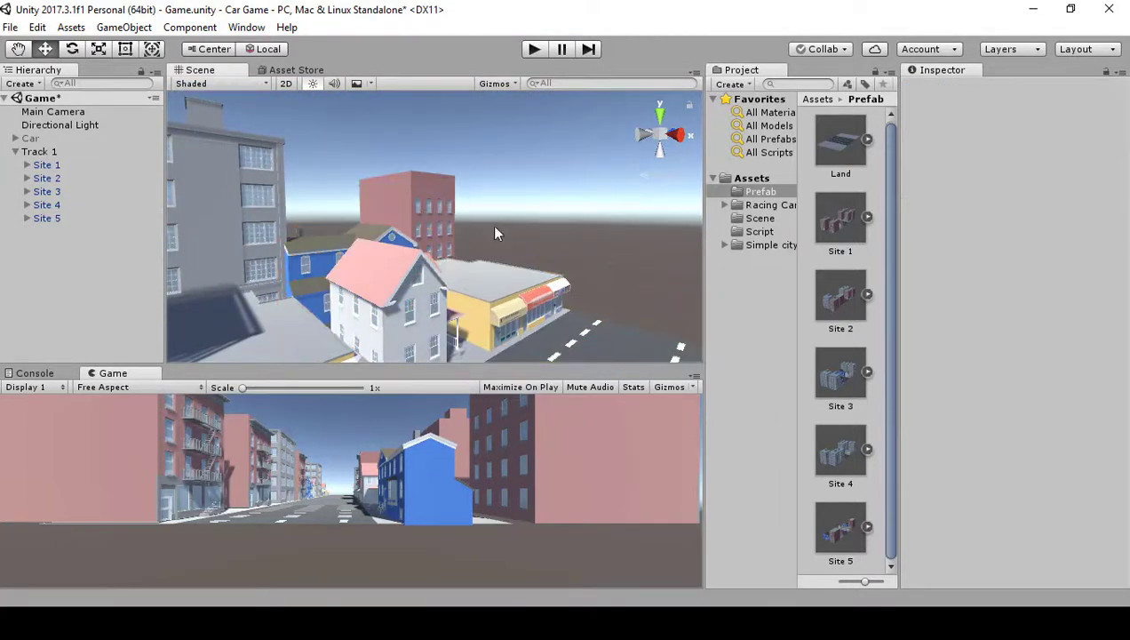
alt+drag(496, 235, 554, 271)
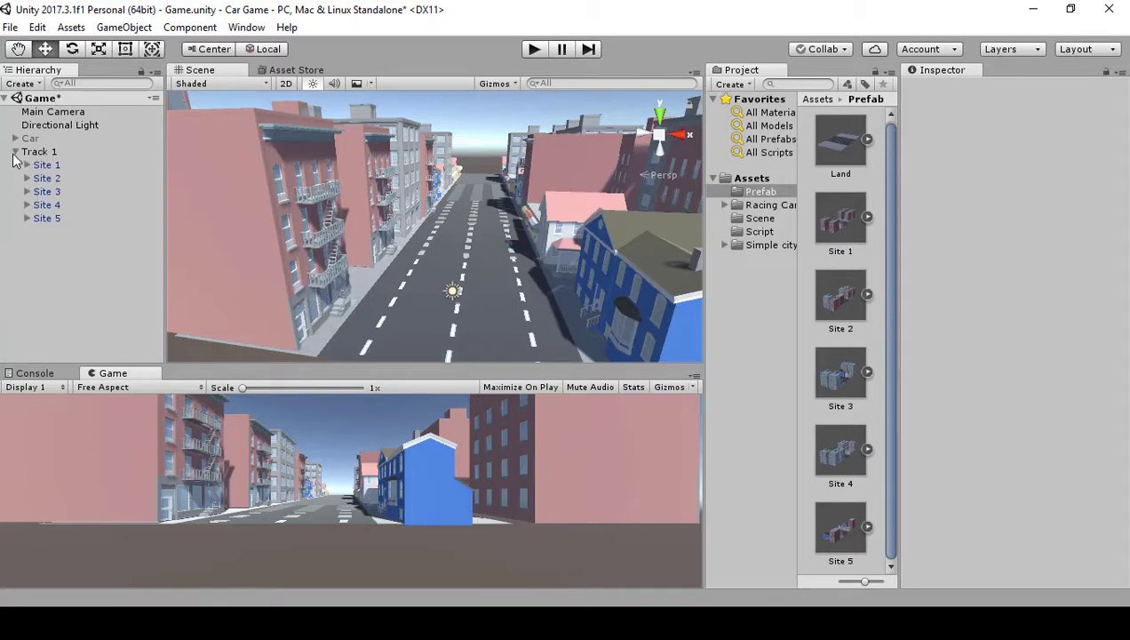
Collapse Track 1, duplicate it with Ctrl+D, and name the copy 'Track 2'.
click(15, 152)
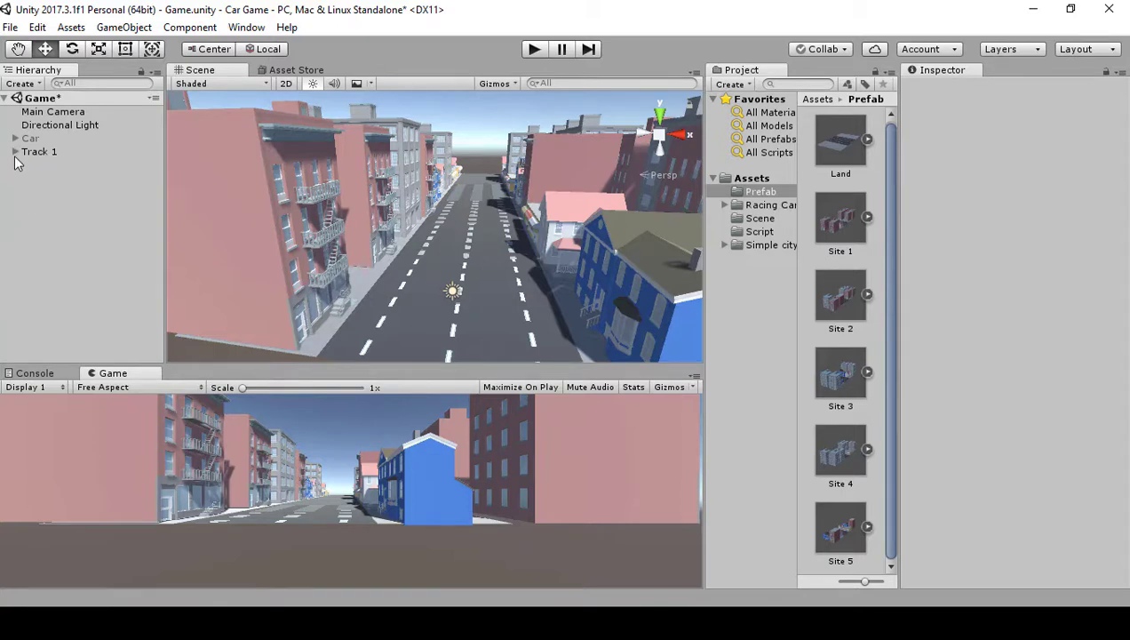
click(44, 151)
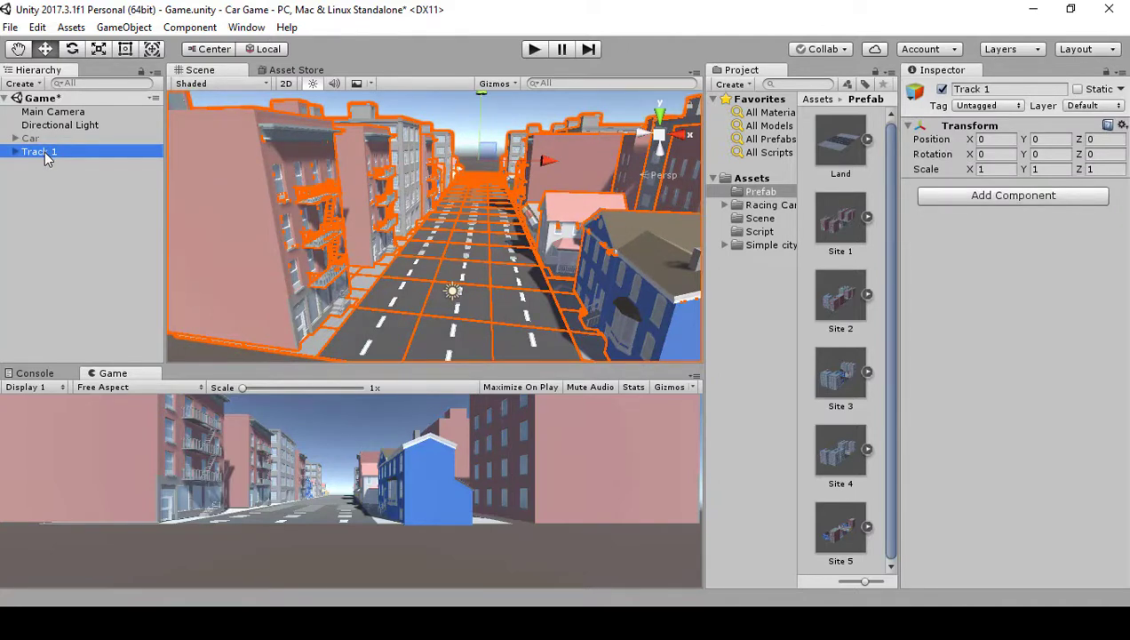
key(ctrl+d)
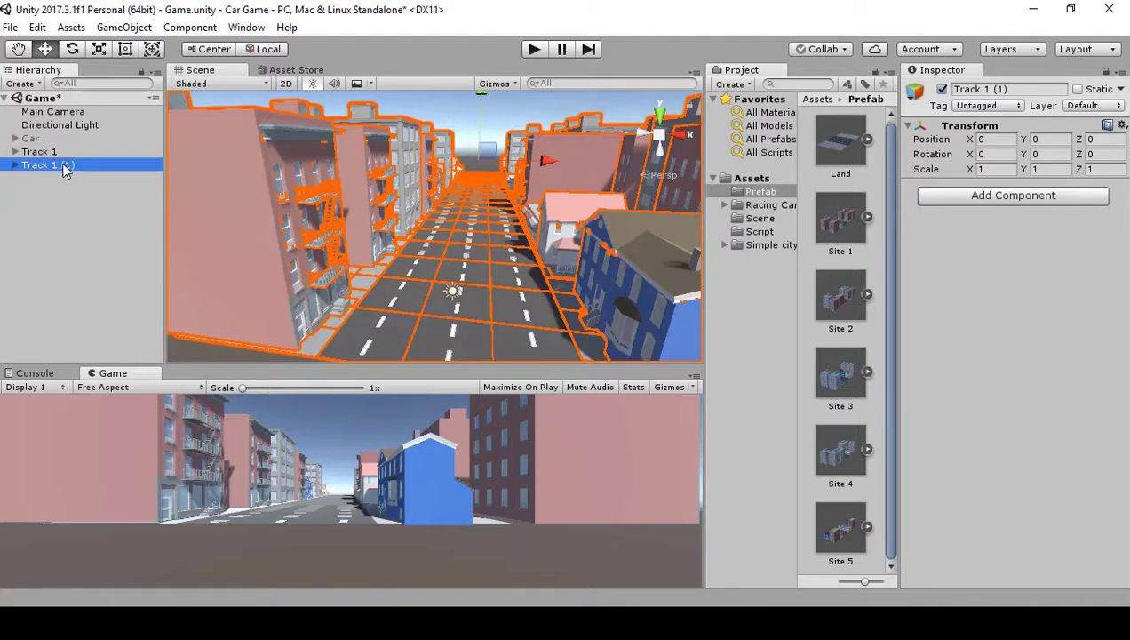
click(76, 165)
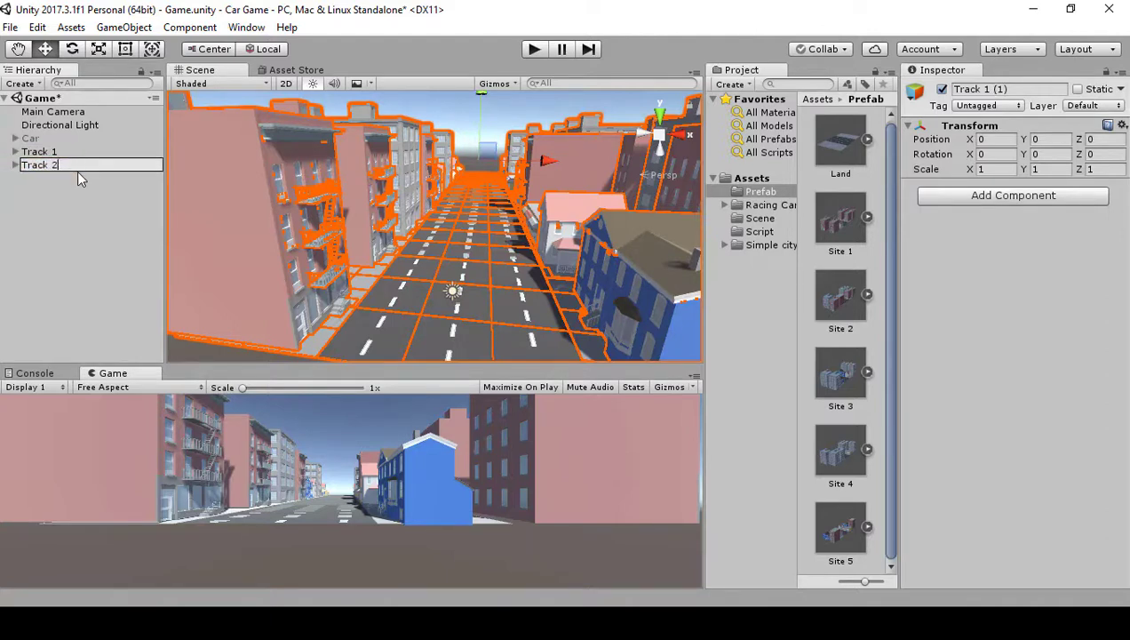
key(Return)
alt+drag(507, 217, 379, 188)
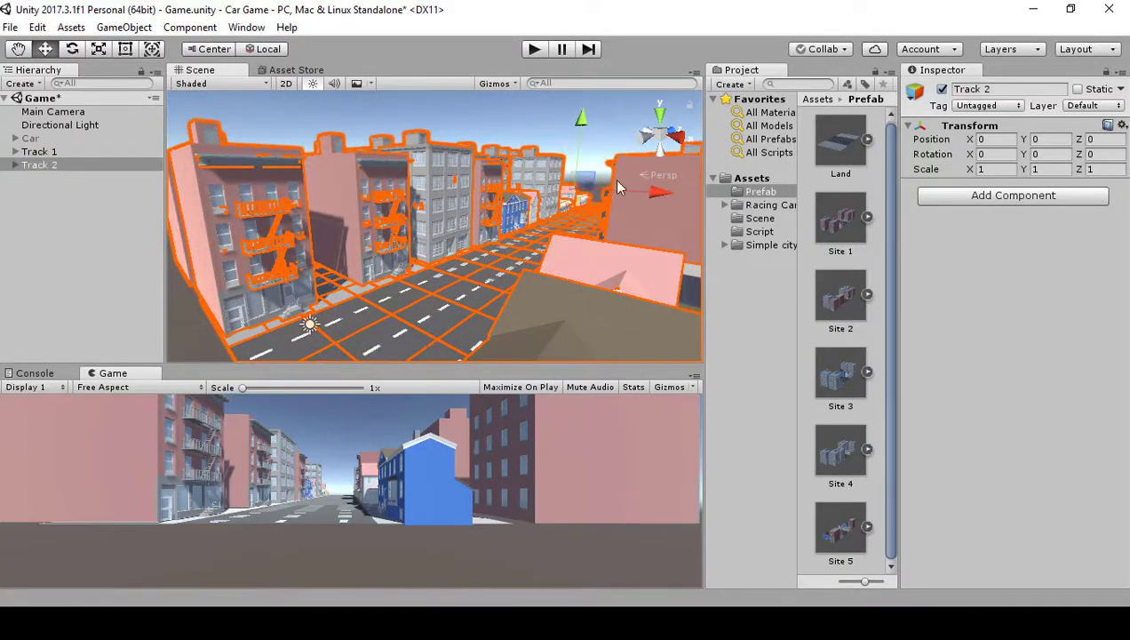
Move Track 2 to Position Z 80 so it continues past Track 1's end, then deselect it.
drag(597, 190, 416, 255)
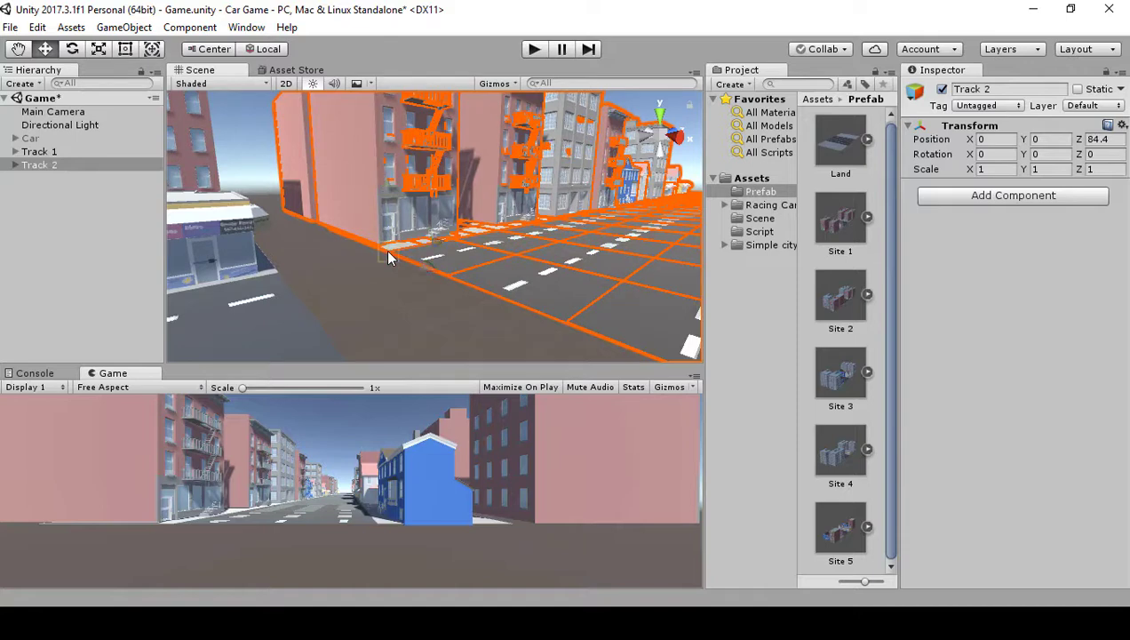
drag(389, 257, 300, 267)
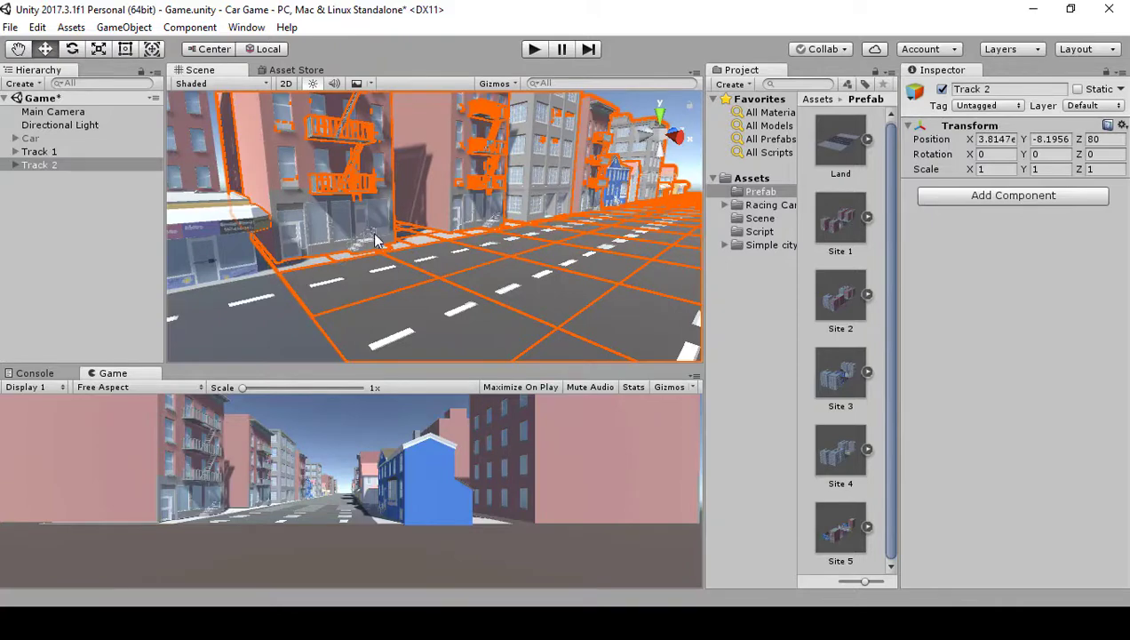
right_drag(277, 279, 447, 163)
right_drag(334, 177, 370, 260)
click(302, 165)
Select the Car and enable its active checkbox so it appears in the scene.
click(48, 151)
click(52, 139)
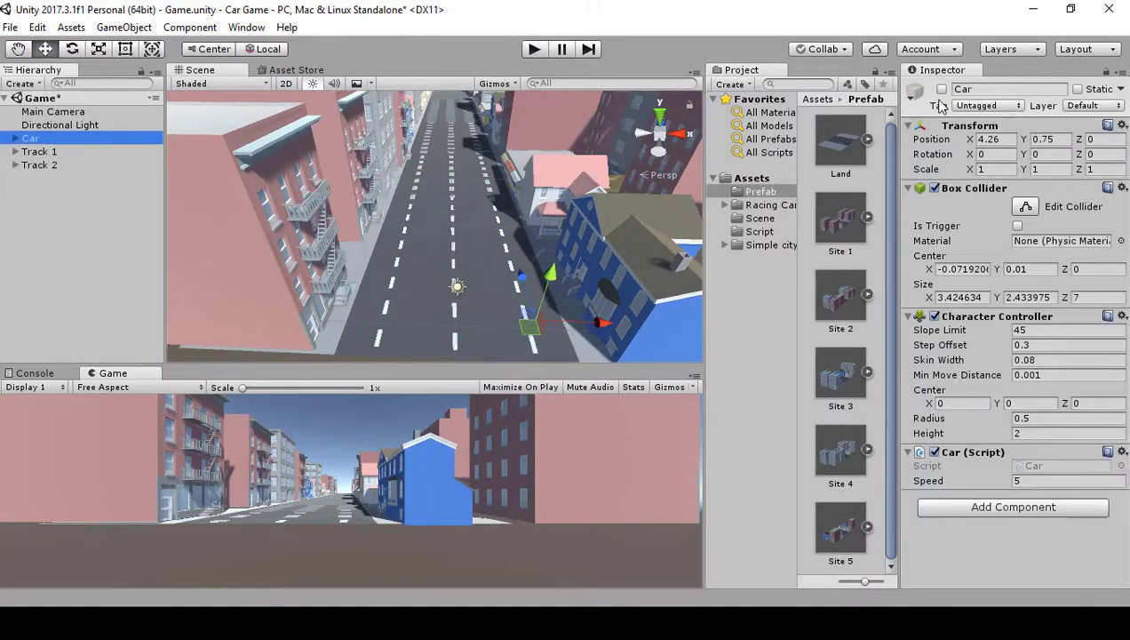
click(941, 90)
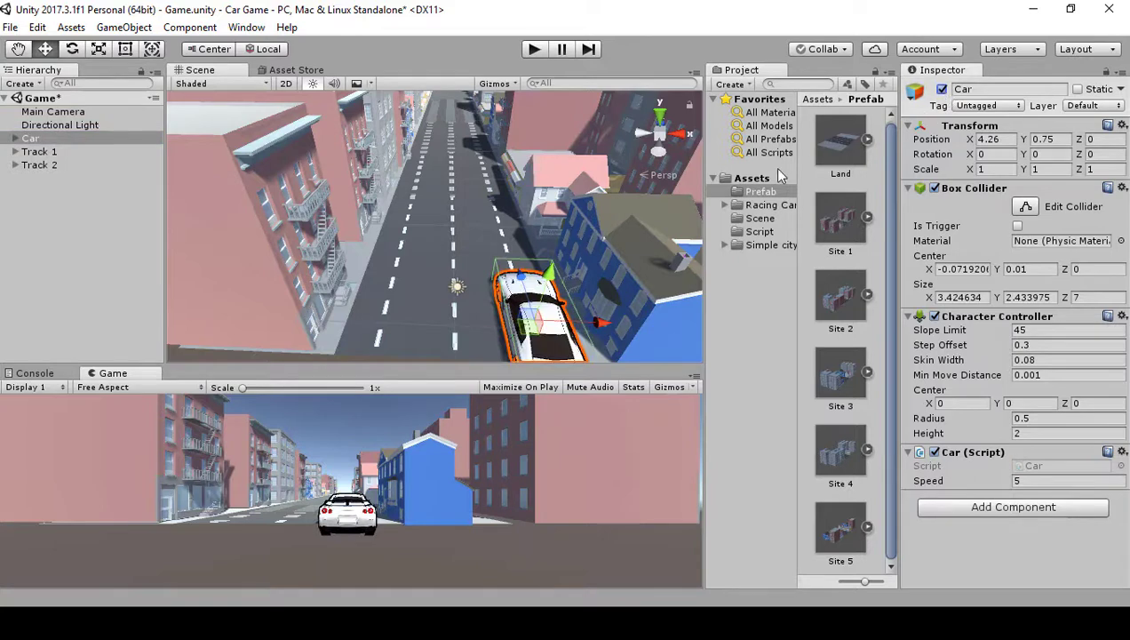
Scale the car to 0.5 on X, Y and Z and slide it to the road's centre.
click(1002, 169)
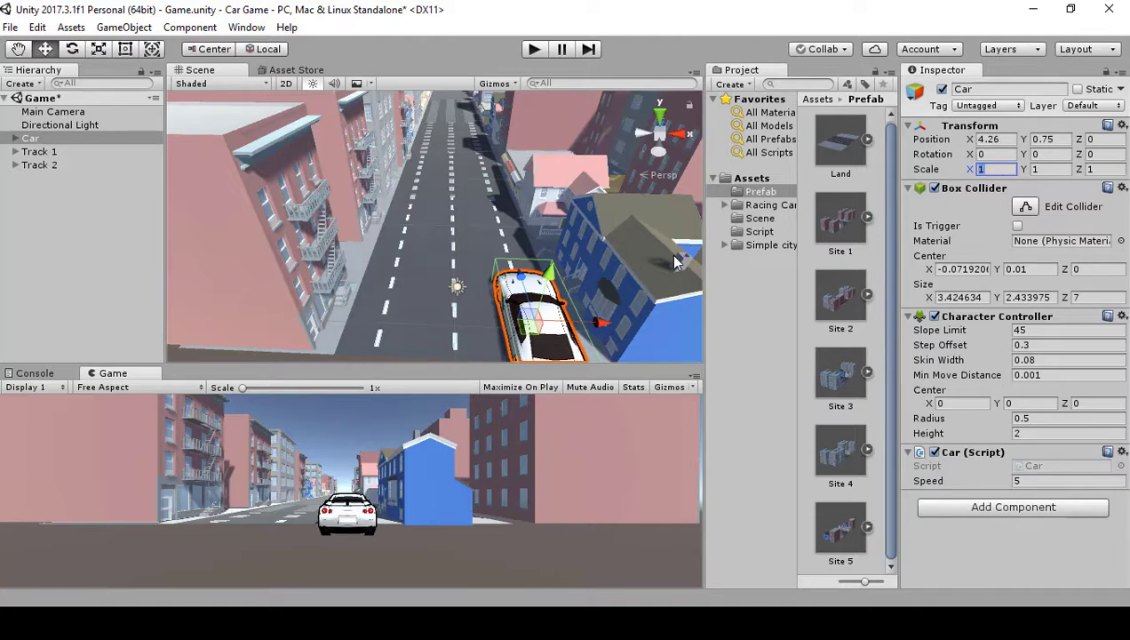
text(.)
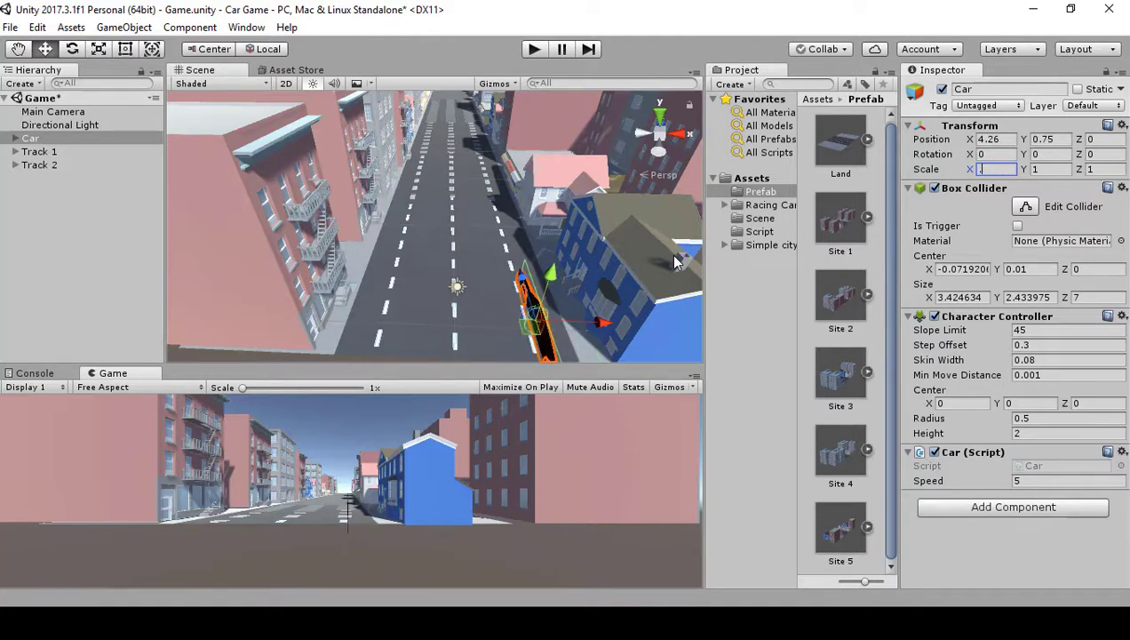
text(50)
key(Tab)
text(.5)
key(Tab)
text(.5)
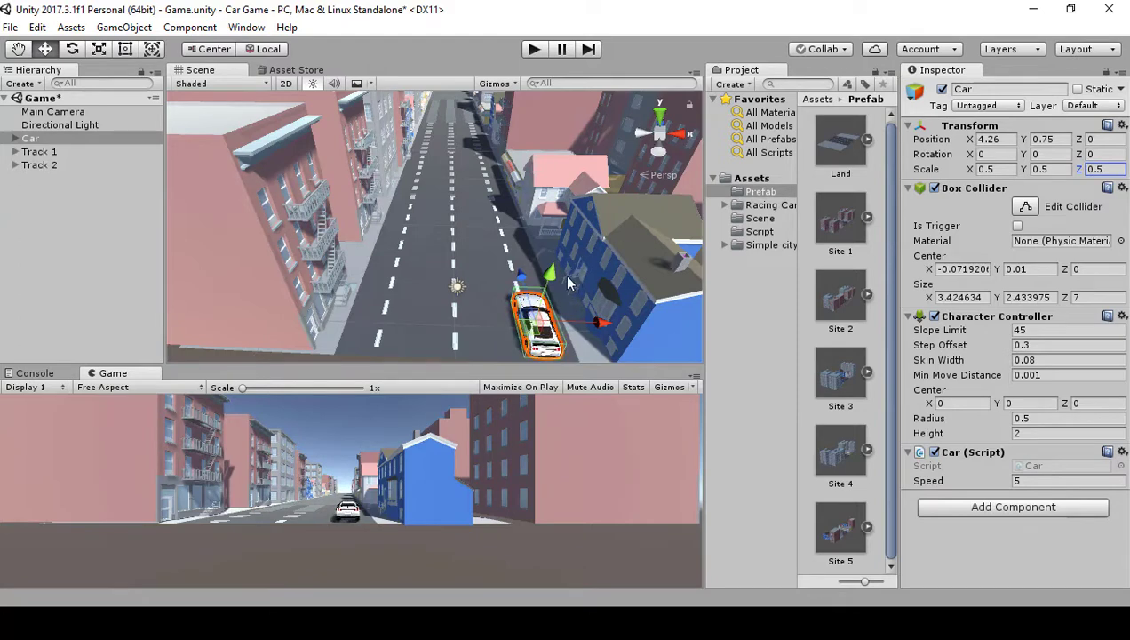
drag(610, 329, 531, 301)
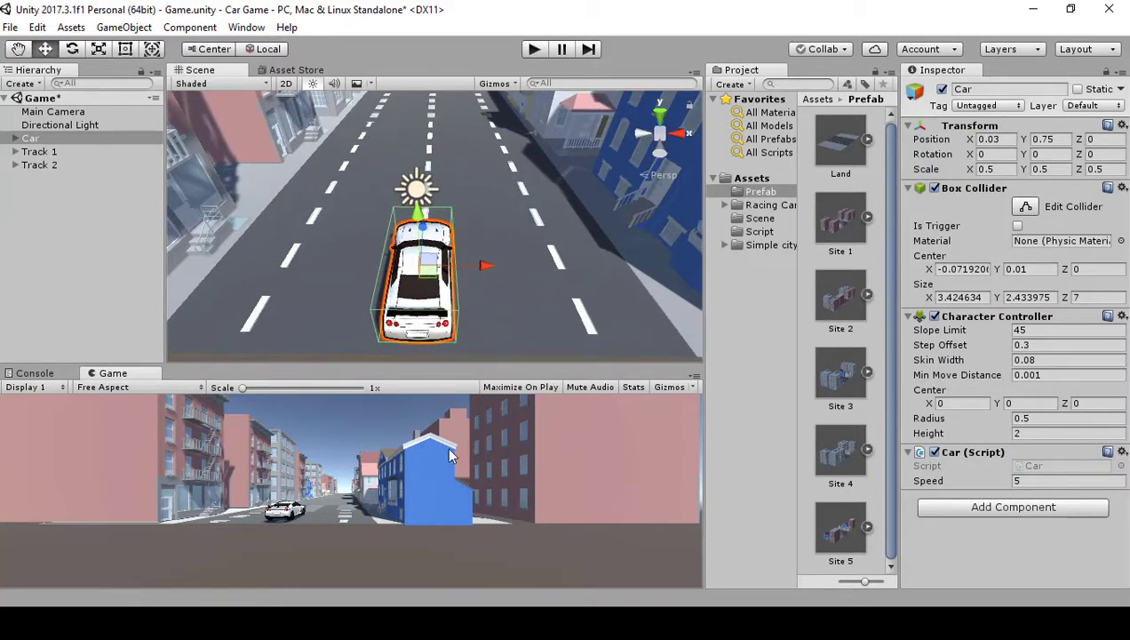
click(76, 114)
Move Main Camera to the scene view, then position it at 0.1257, 2.32, -5.19 behind the car.
click(126, 27)
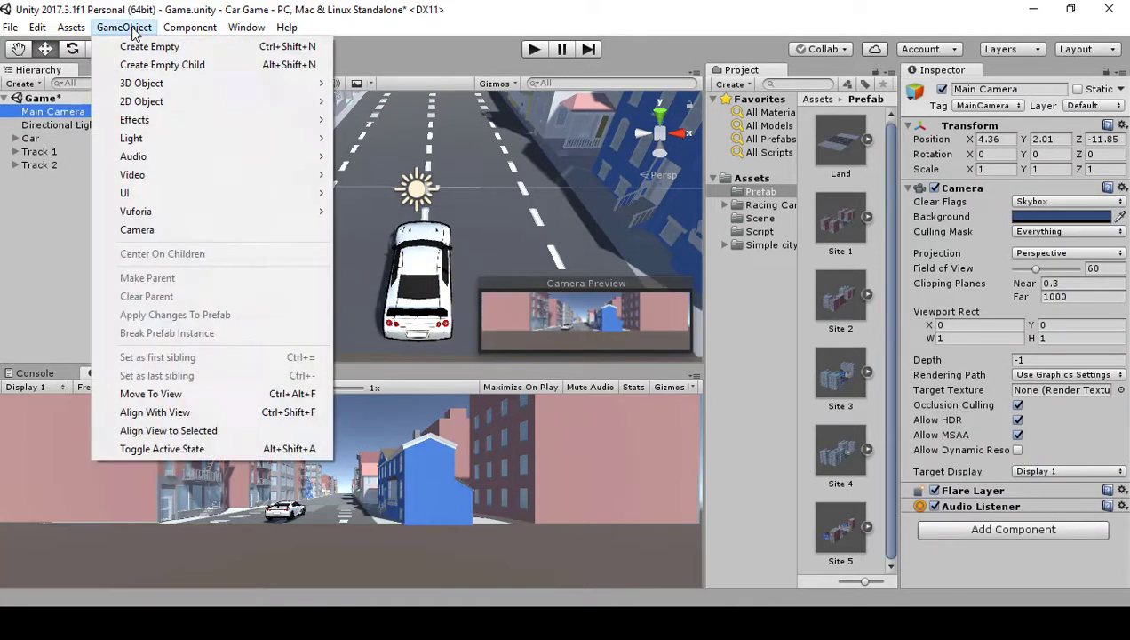
click(164, 393)
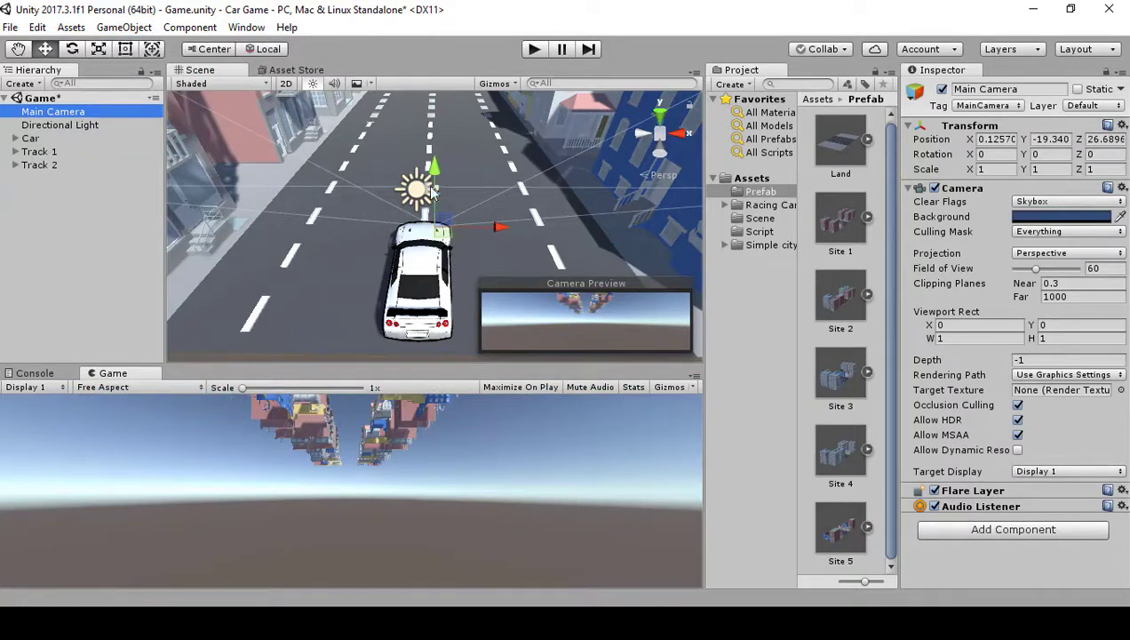
drag(436, 178, 441, 56)
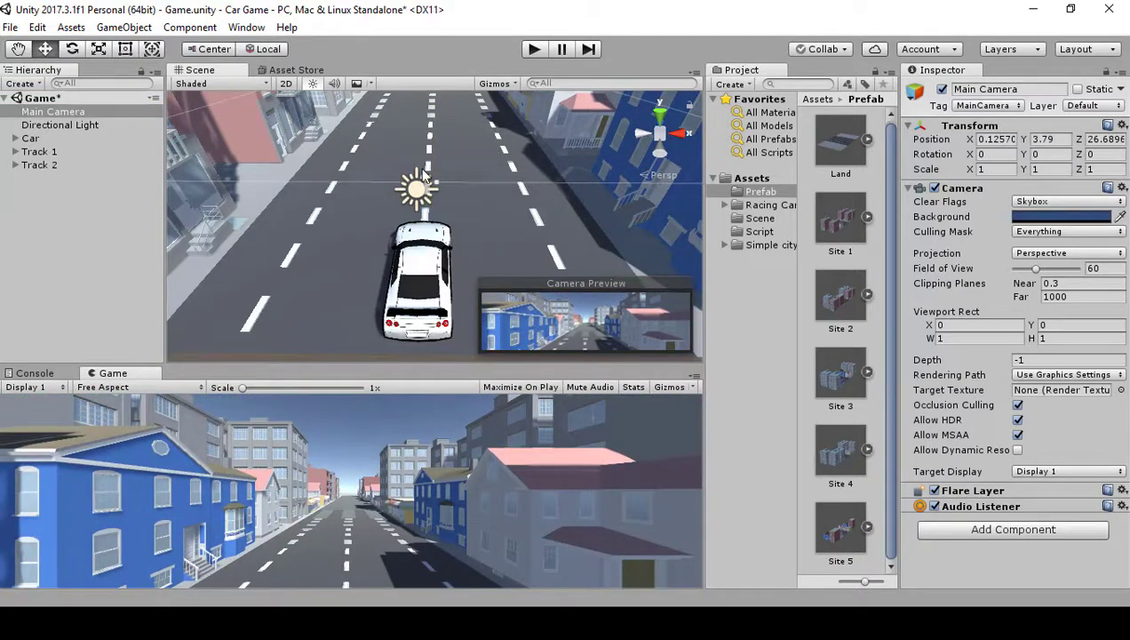
right_drag(424, 178, 365, 113)
drag(449, 119, 398, 168)
right_drag(328, 197, 447, 267)
drag(459, 264, 440, 252)
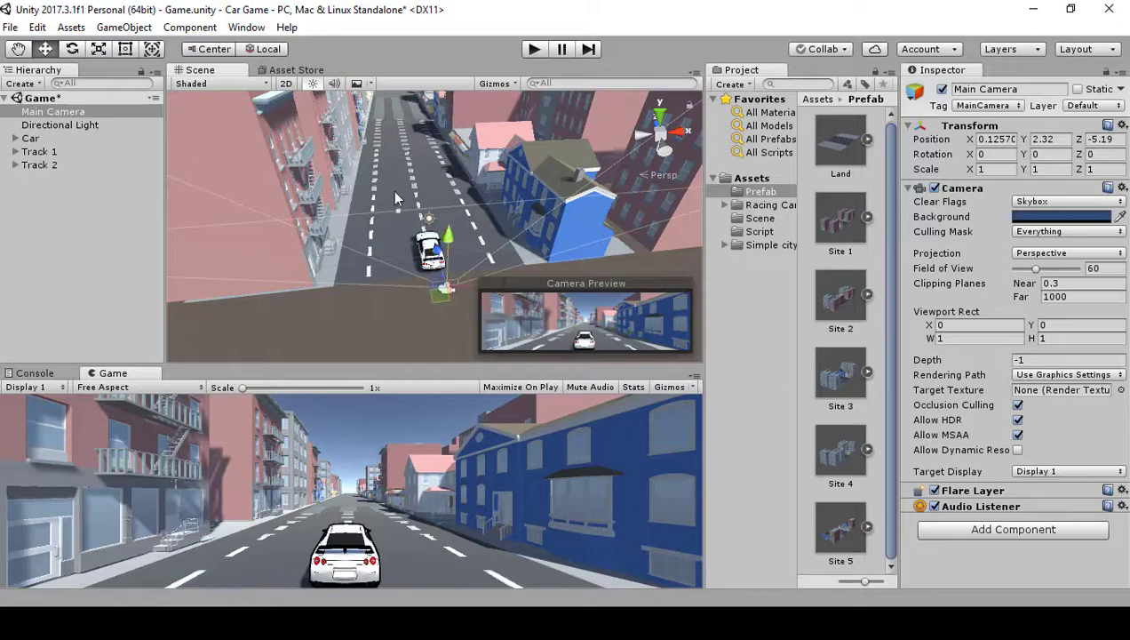
Parent Main Camera under Car in the Hierarchy and collapse Car's foldout.
click(67, 115)
drag(68, 115, 49, 139)
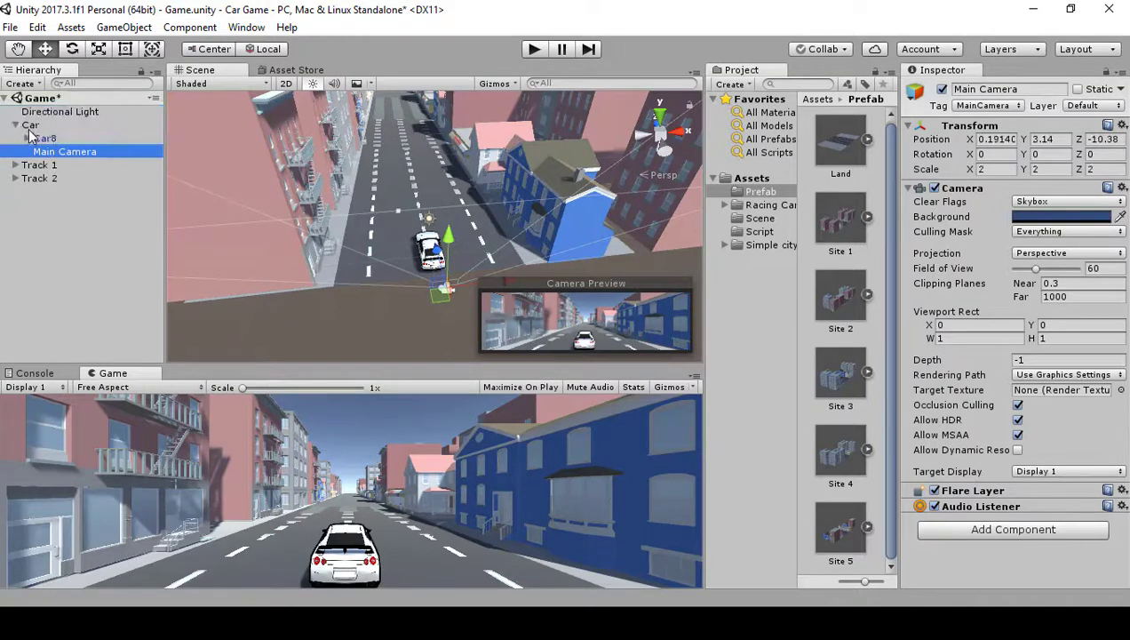
click(16, 125)
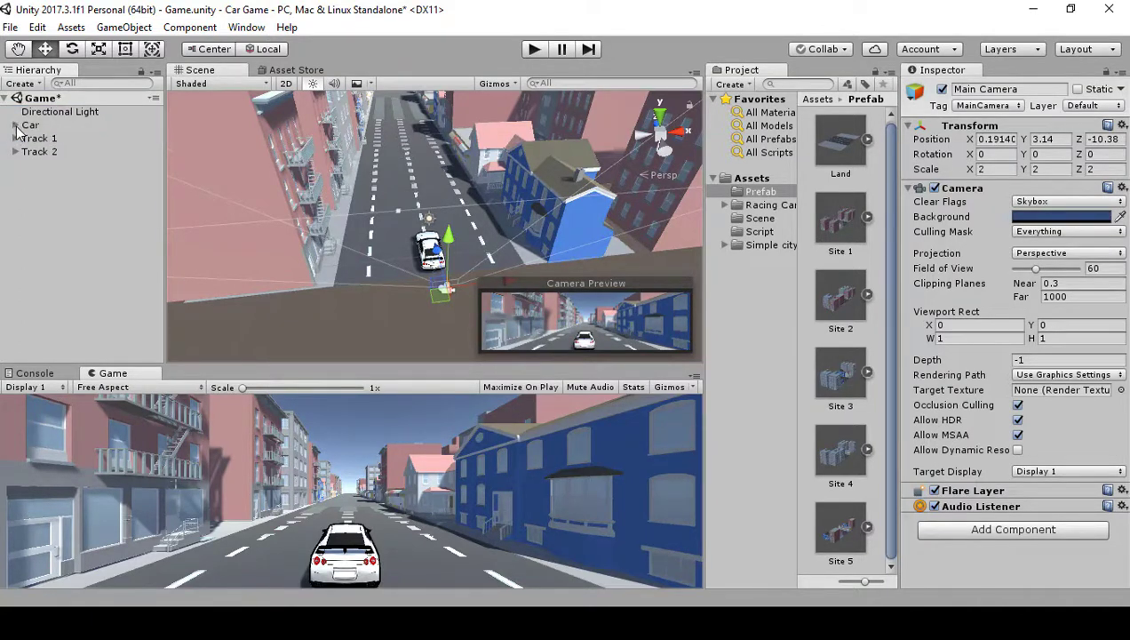
click(750, 329)
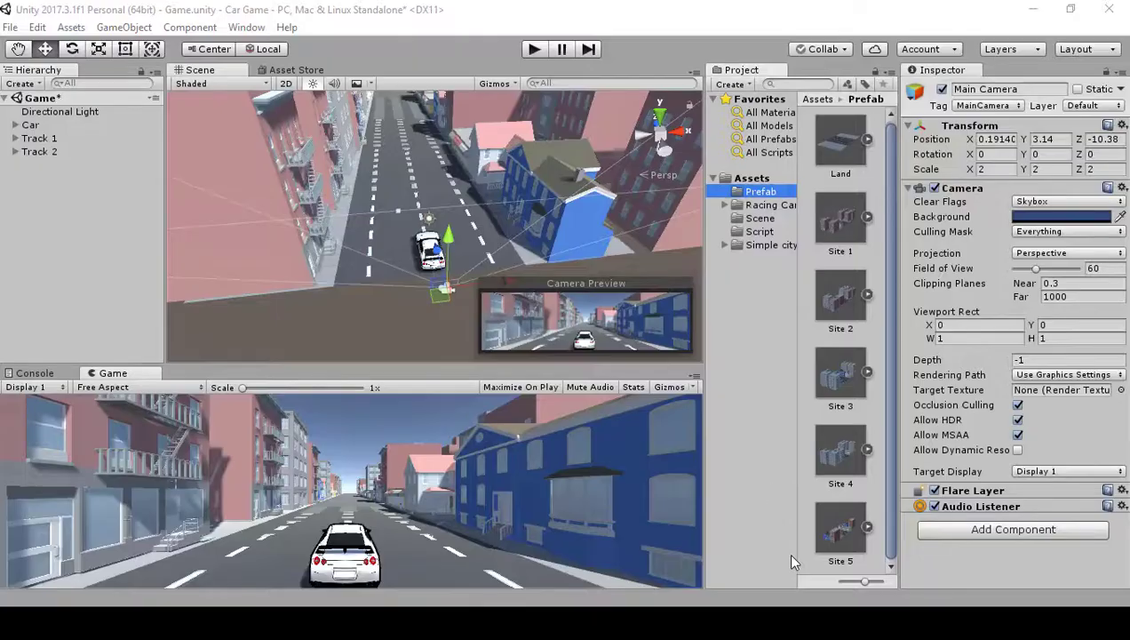
Open the Free Barrel Model Pack in Unity from its browser store page.
key(alt+Tab)
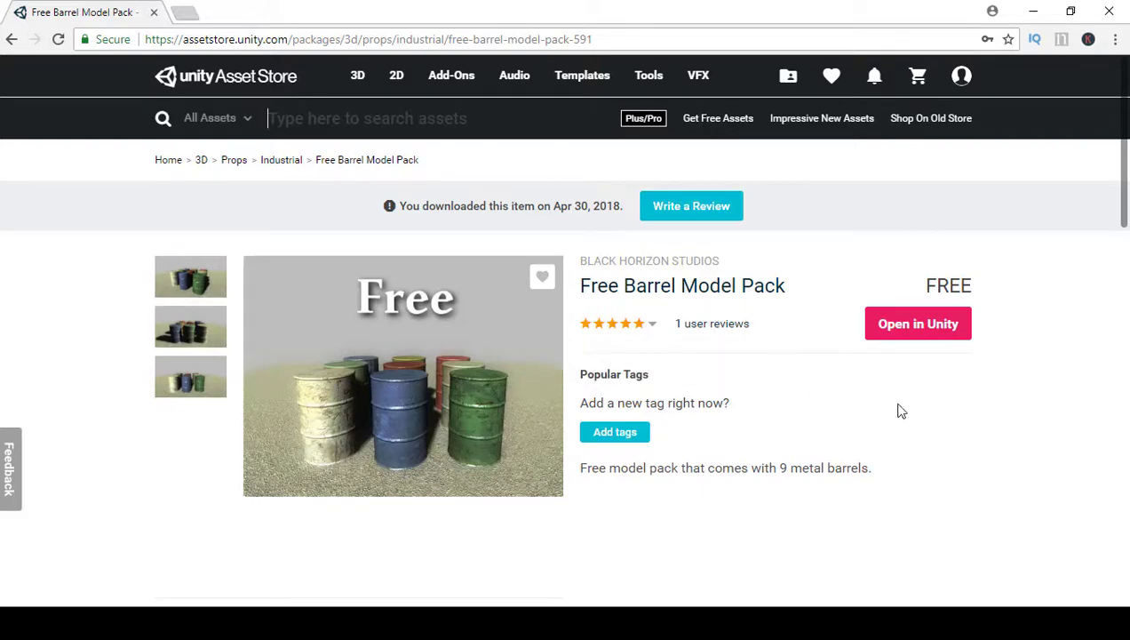
click(891, 327)
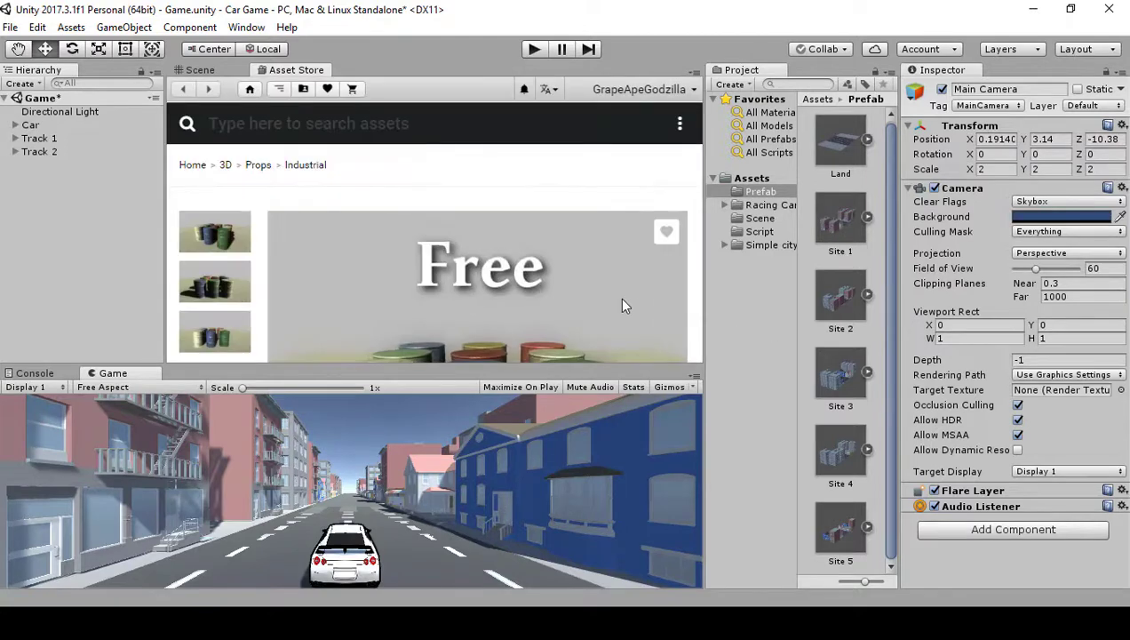
Import all files of the Free Barrel Model Pack, creating the Free Metal folder.
scroll(618, 252, down, 3)
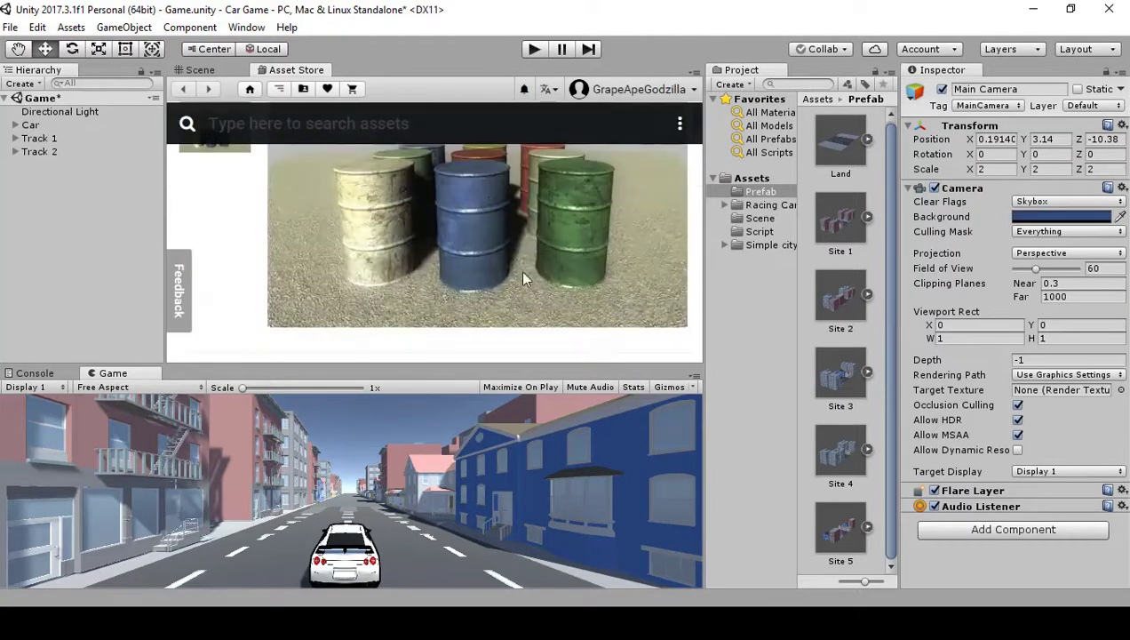
scroll(346, 258, up, 2)
scroll(342, 256, down, 5)
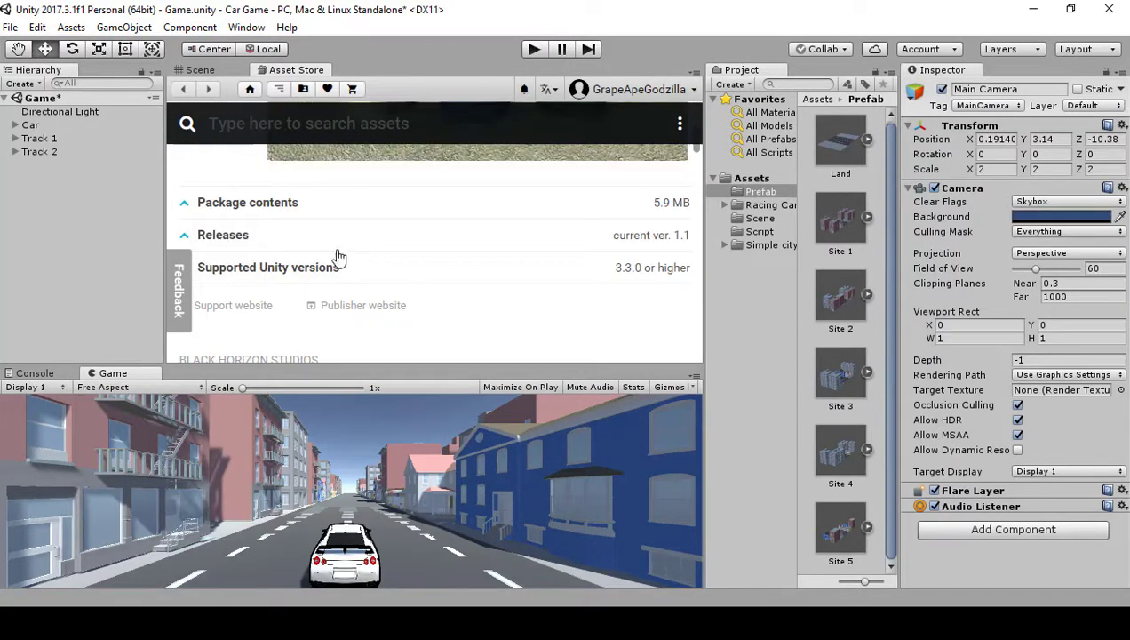
scroll(459, 309, up, 3)
scroll(515, 283, up, 1)
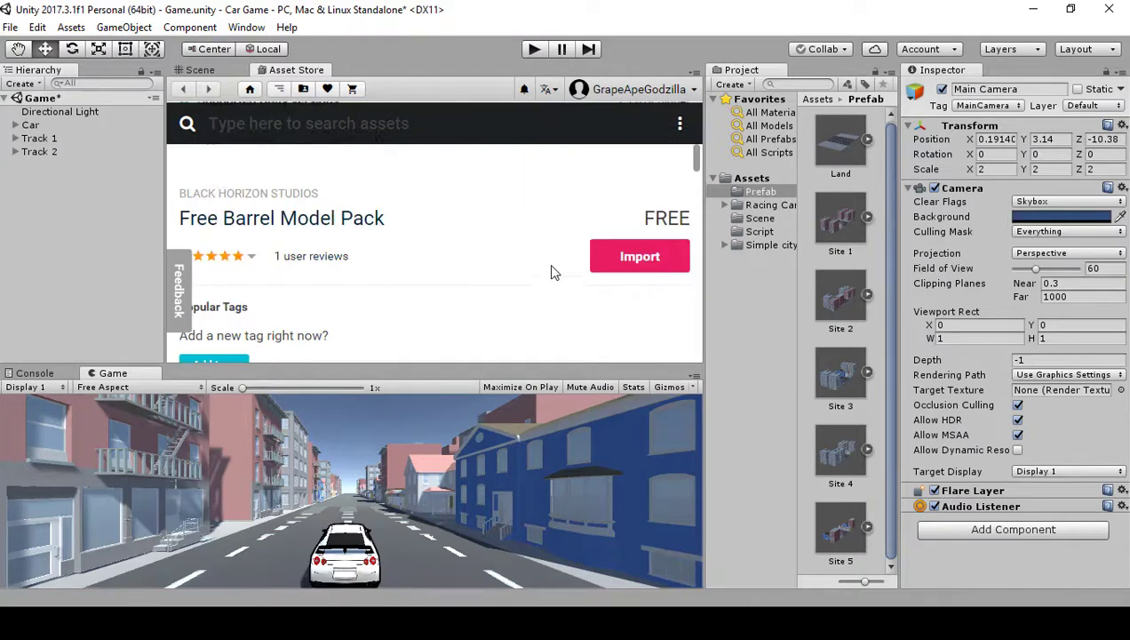
click(645, 265)
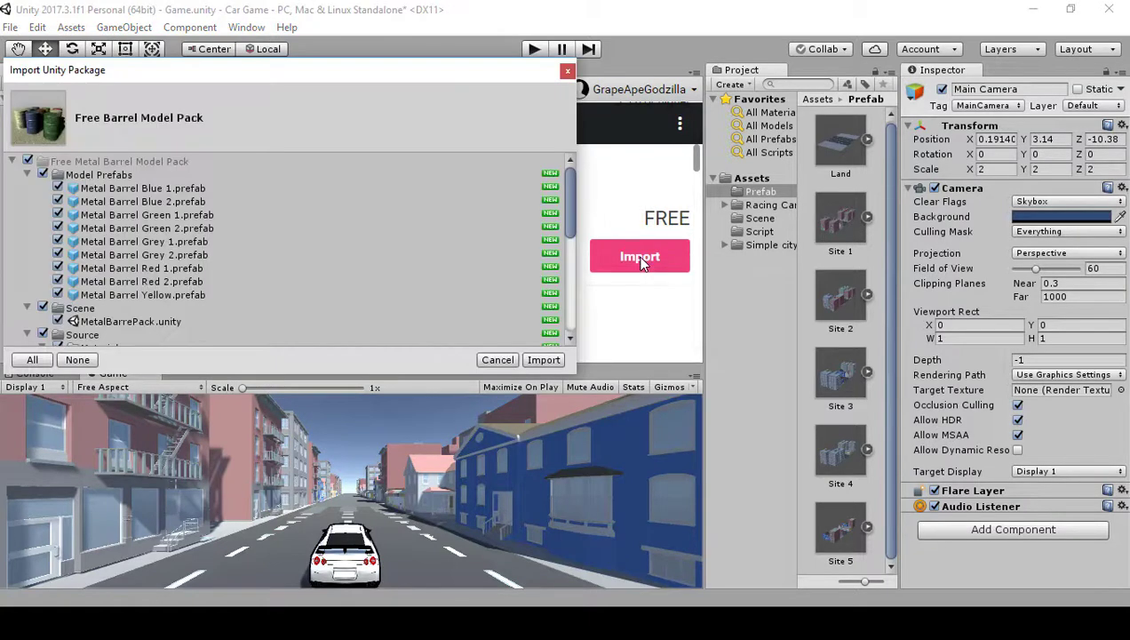
click(541, 363)
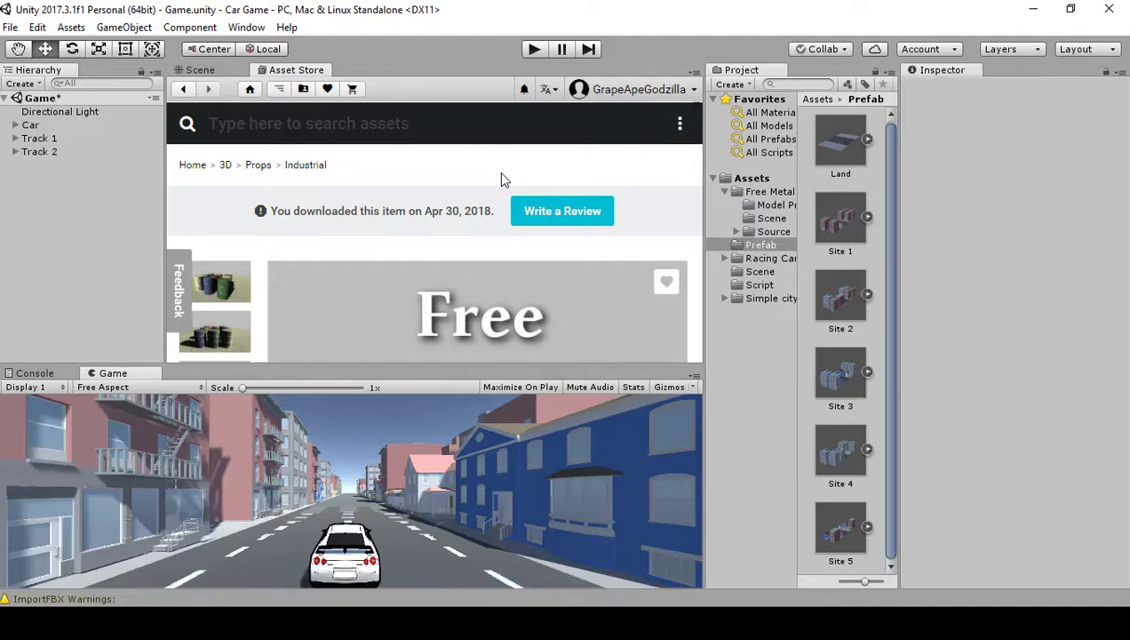
Paste the Free Barrel Model Pack title into the Asset Store search field.
click(417, 123)
scroll(484, 259, down, 6)
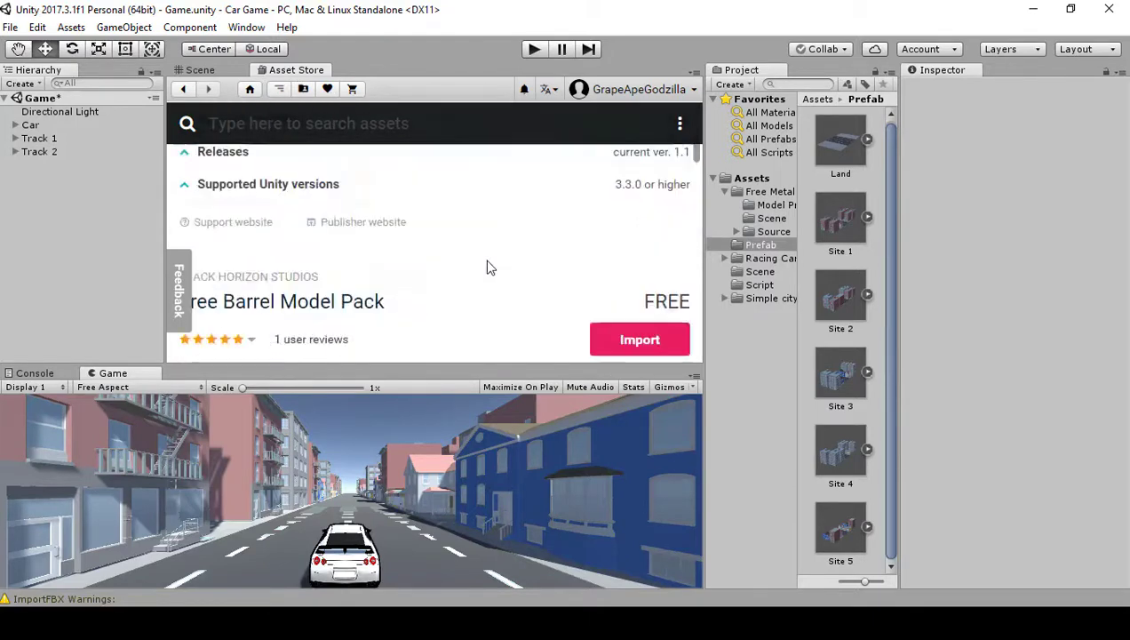
triple_click(384, 300)
key(ctrl+c)
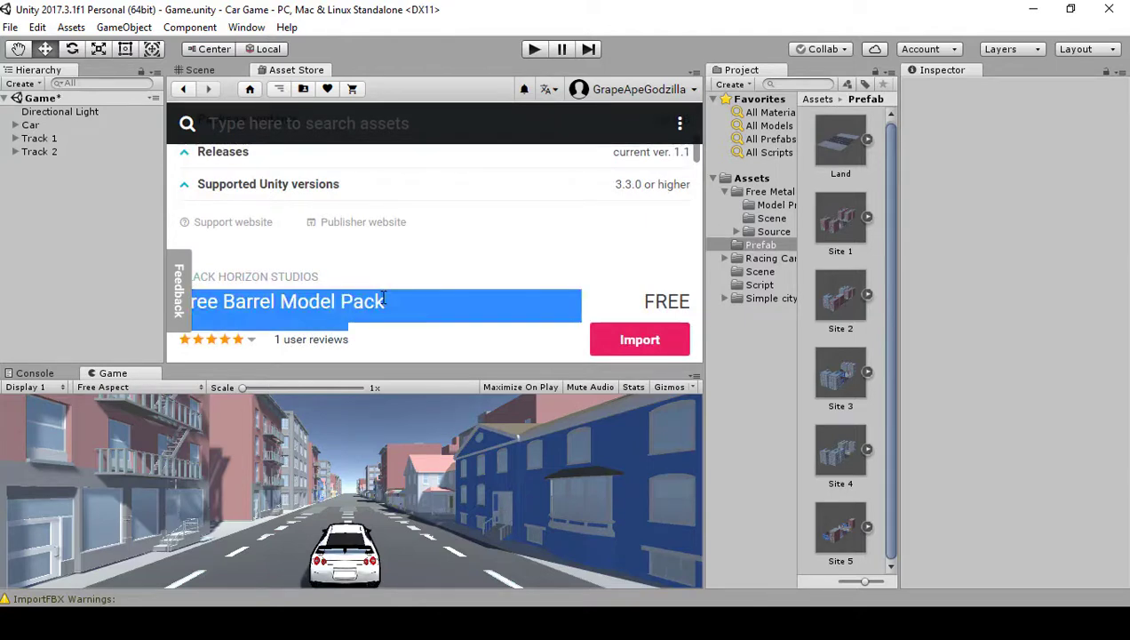
scroll(449, 270, up, 5)
scroll(450, 270, up, 3)
key(ctrl+v)
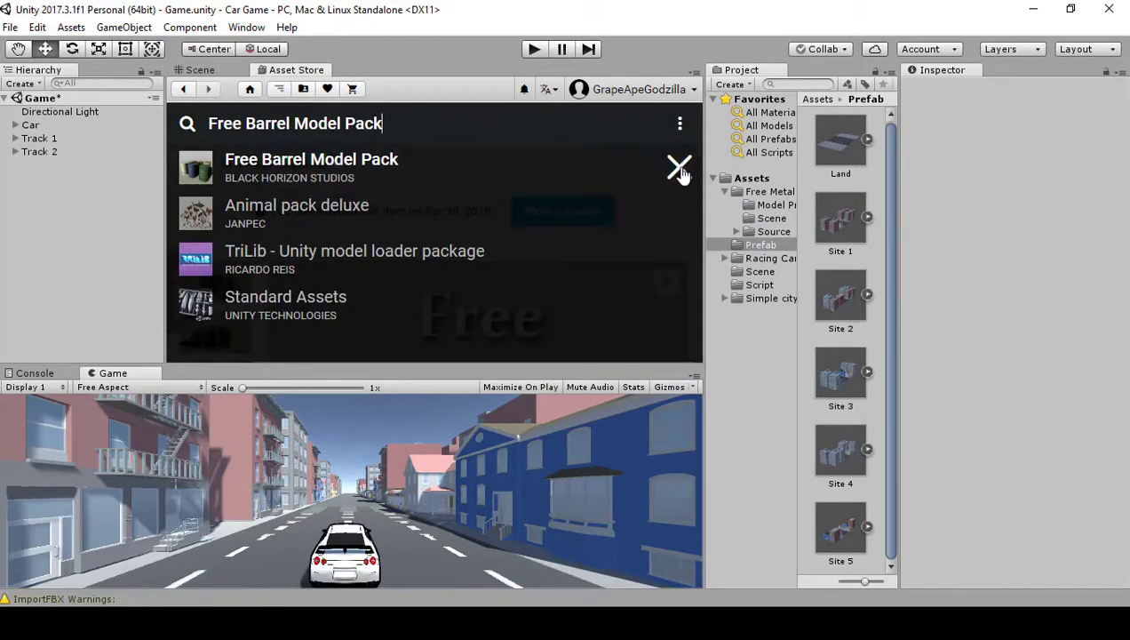
Dismiss the search suggestions and open the imported Free Metal folder.
click(683, 171)
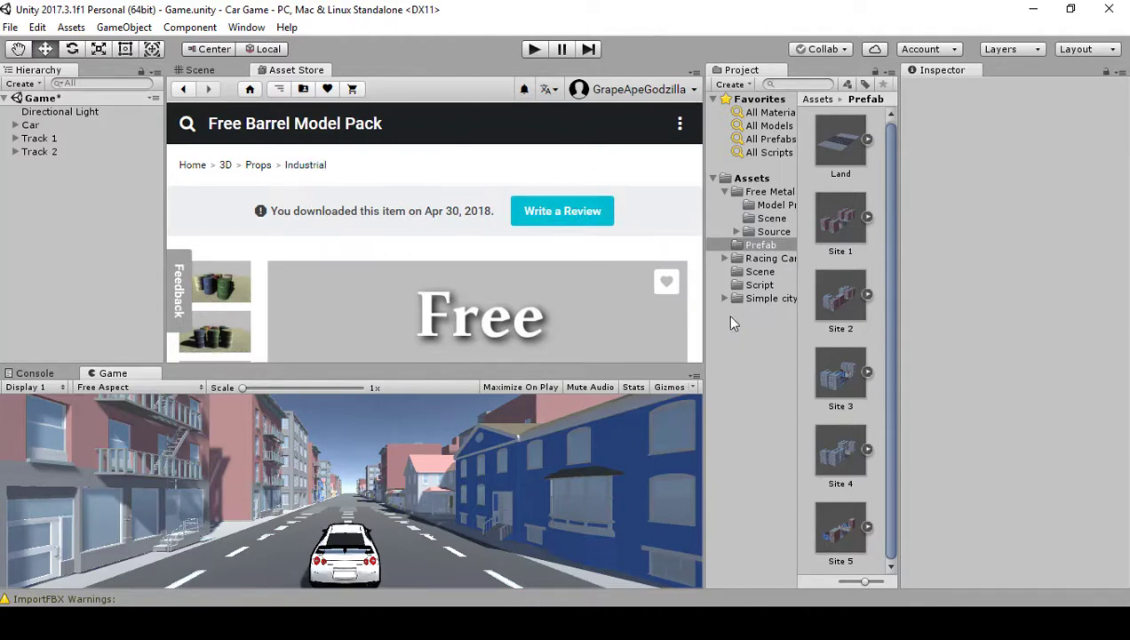
click(769, 194)
click(64, 241)
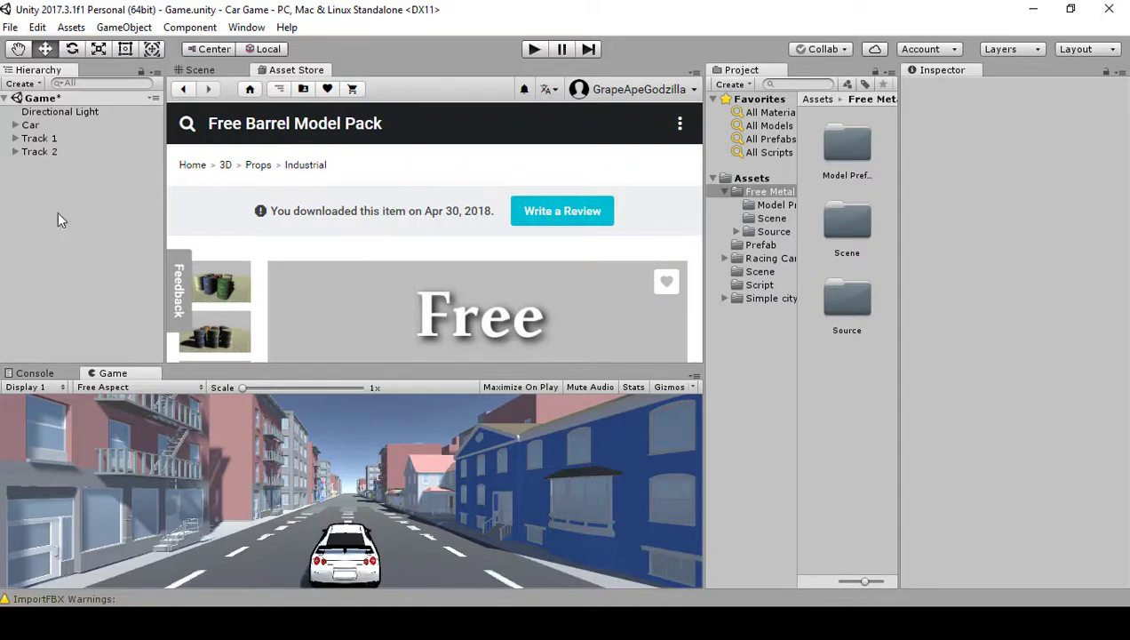
Create an empty GameObject and rename it 'Obstacle 1'.
click(21, 84)
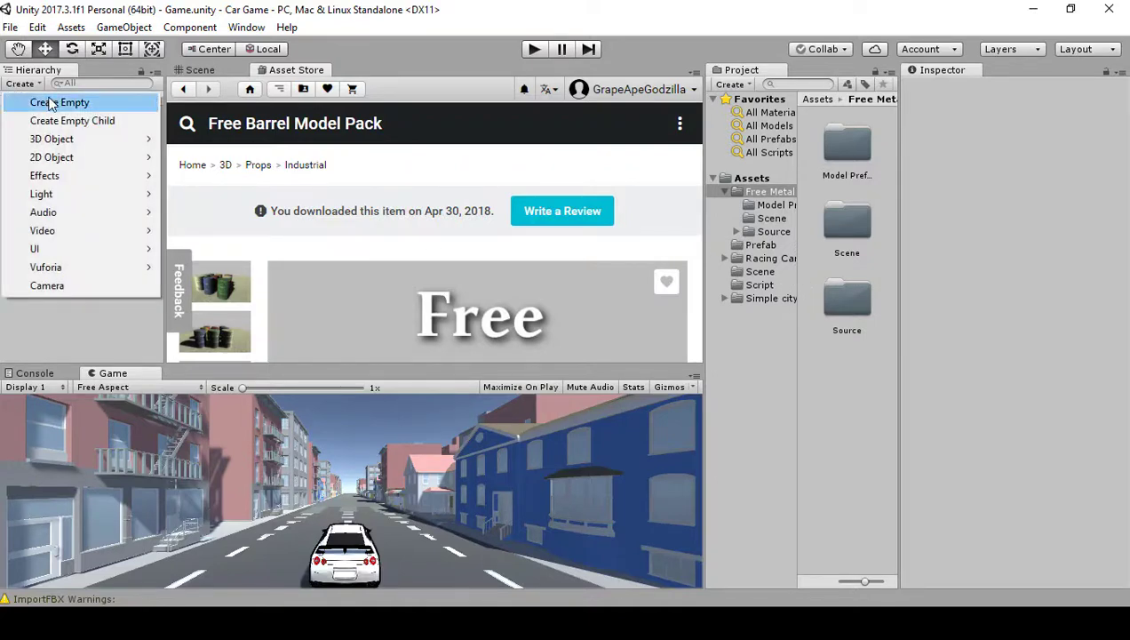
click(50, 102)
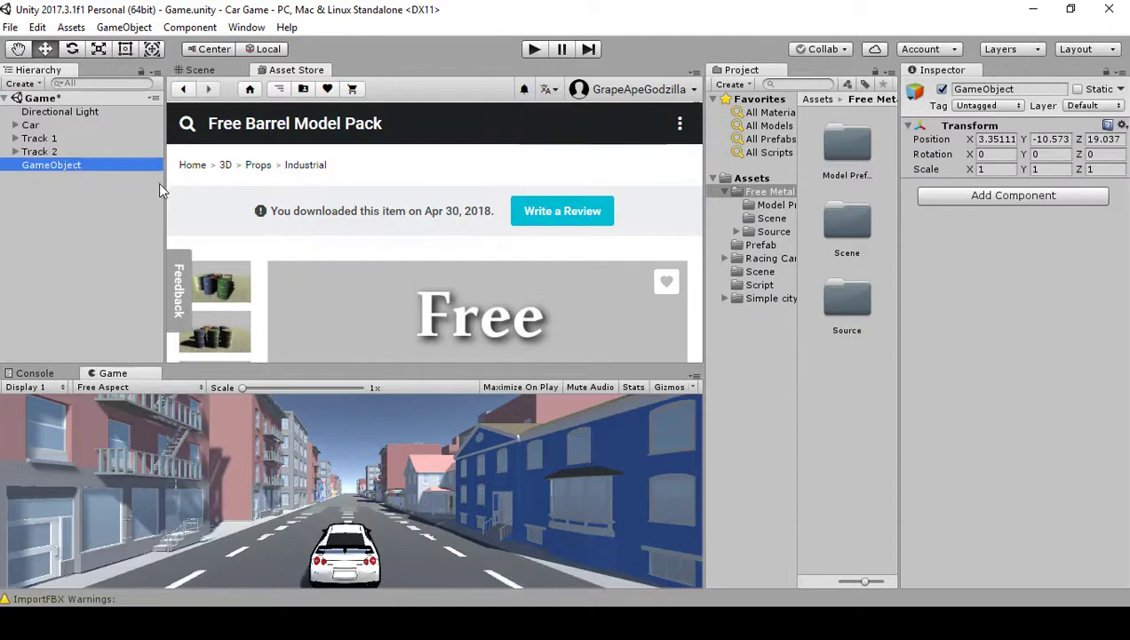
click(100, 167)
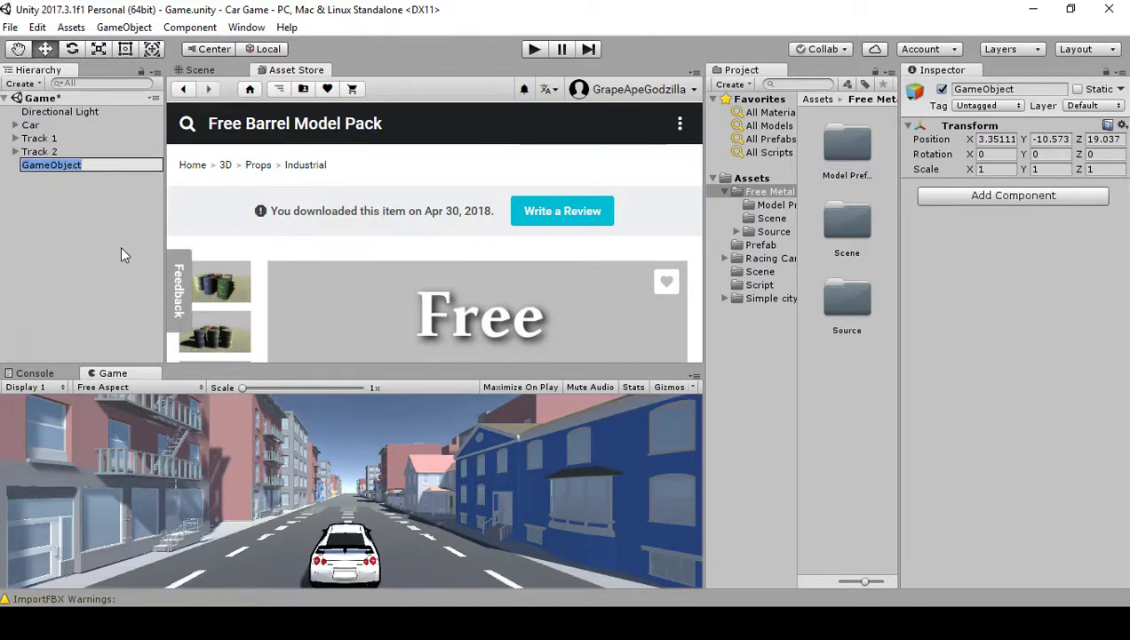
text(Obstac)
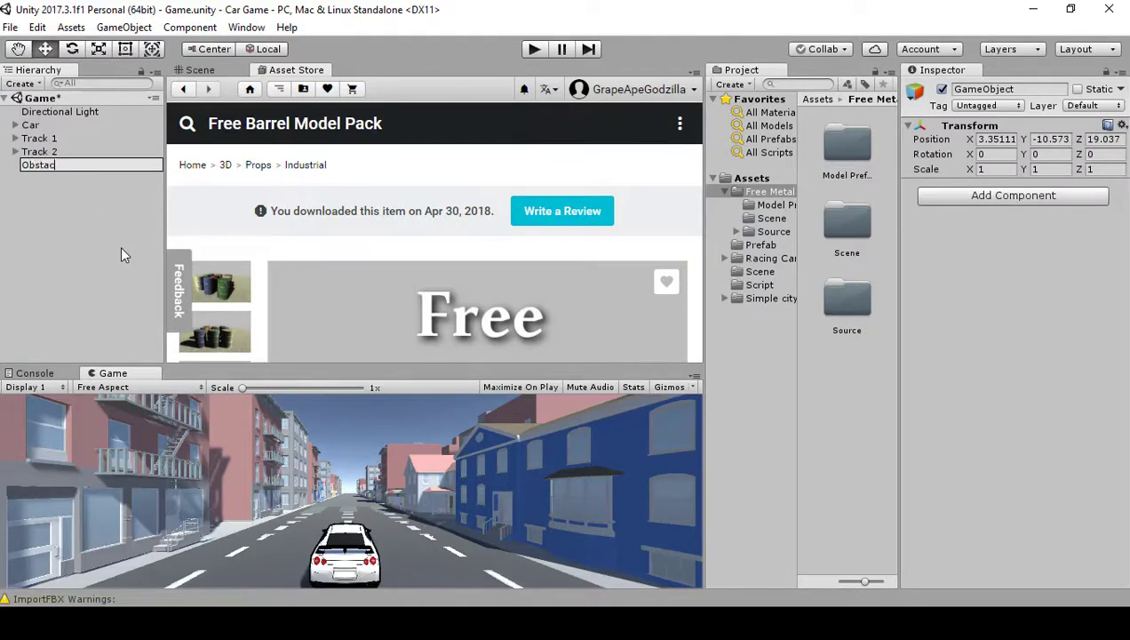
text(le 1)
key(Return)
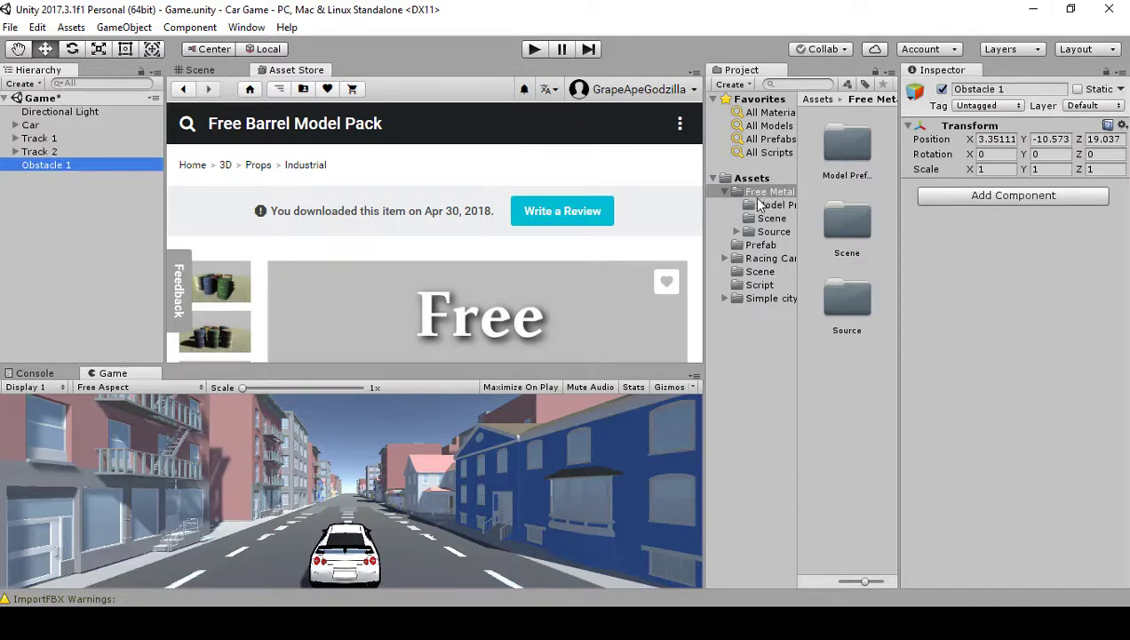
Reset Obstacle 1's Transform to position 0,0,0 and return to the Scene view.
click(1124, 128)
click(981, 143)
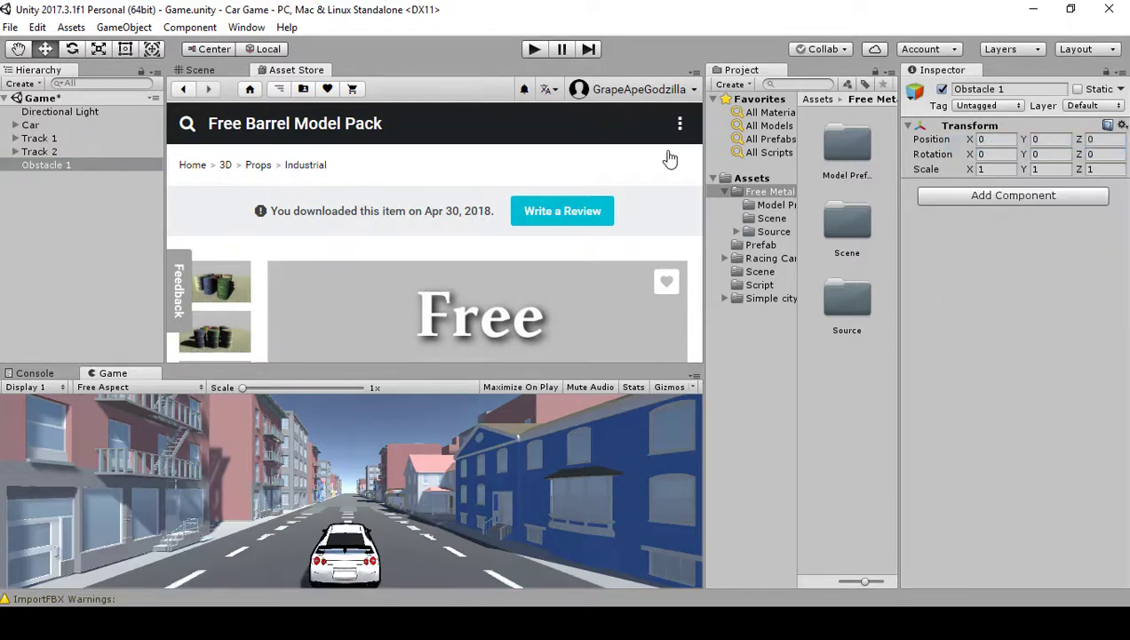
click(196, 71)
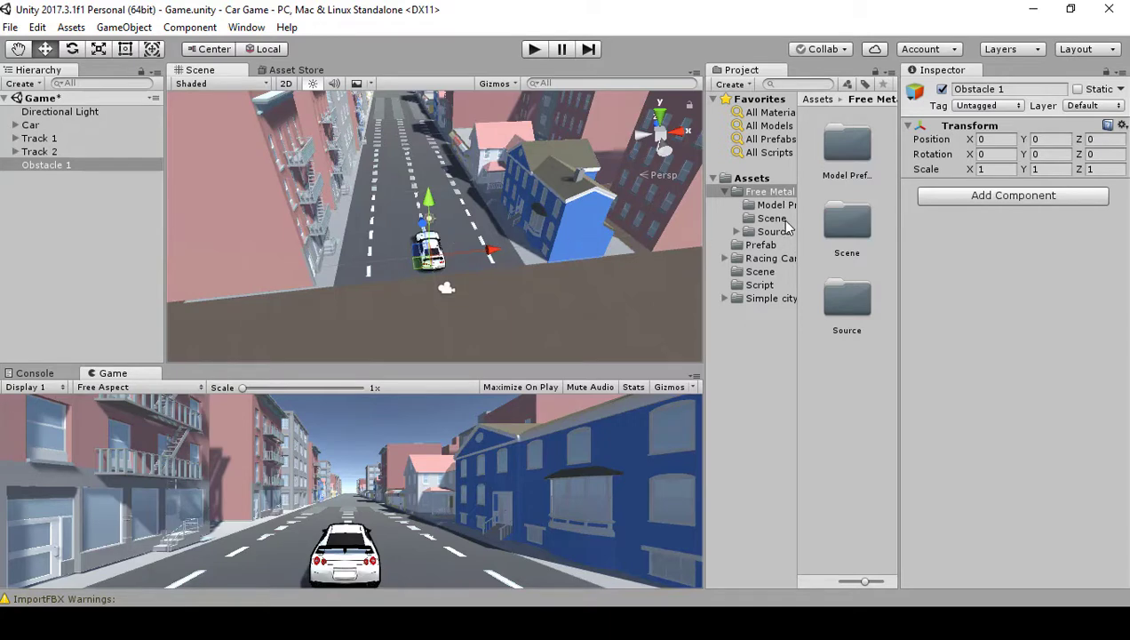
Deactivate the Car and open the Model Prefabs folder showing the Metal Barrel prefabs.
alt+drag(364, 252, 493, 283)
click(32, 126)
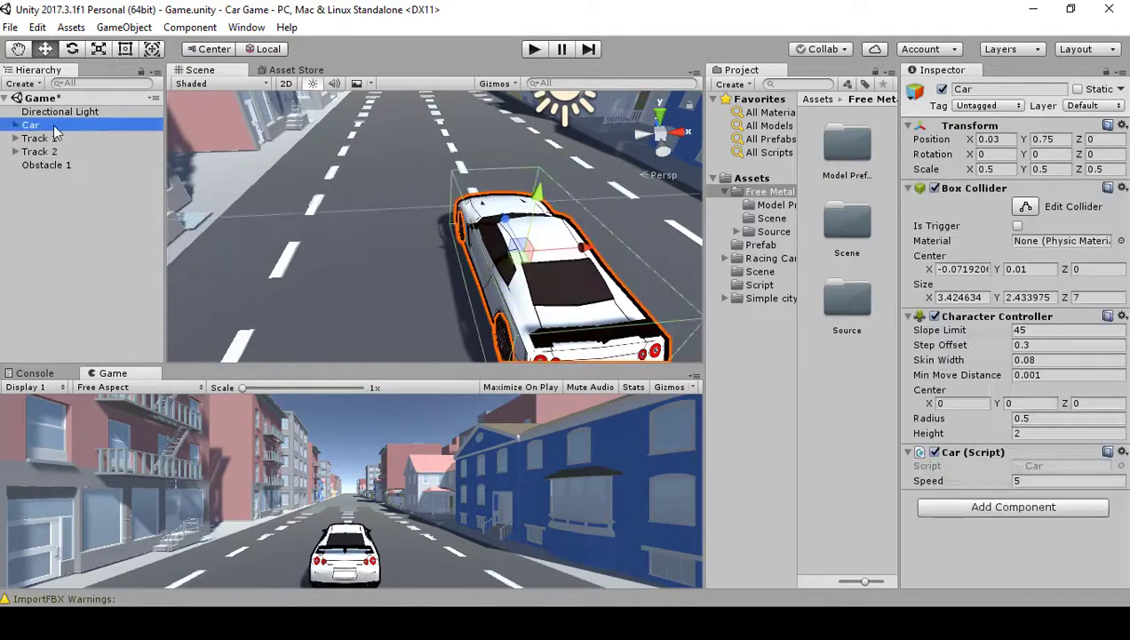
click(941, 90)
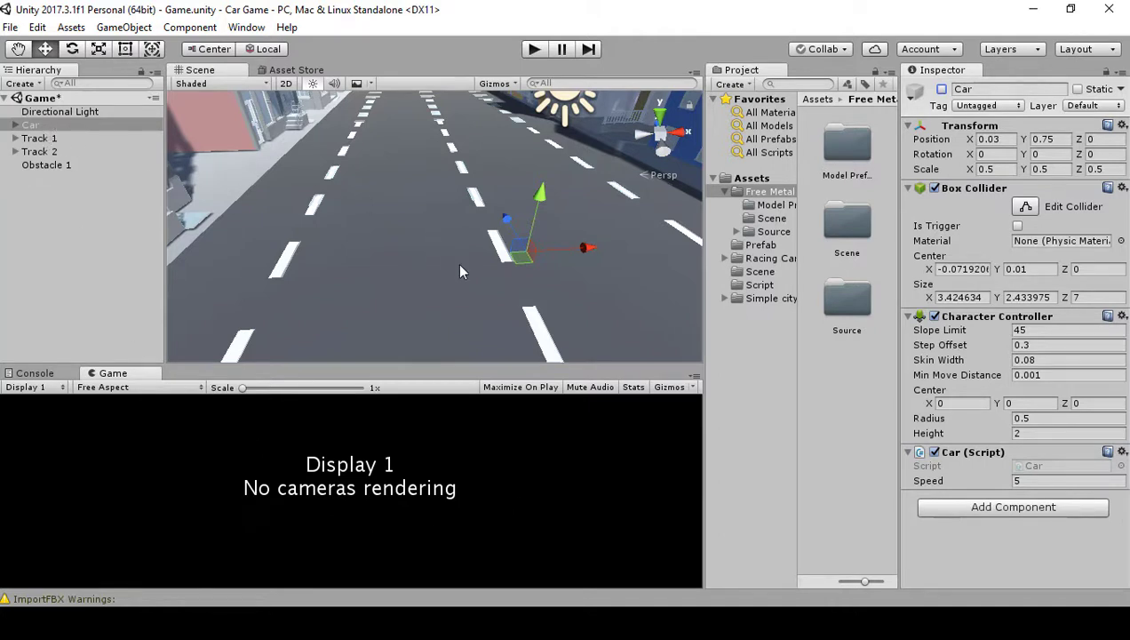
right_drag(434, 264, 657, 195)
click(771, 205)
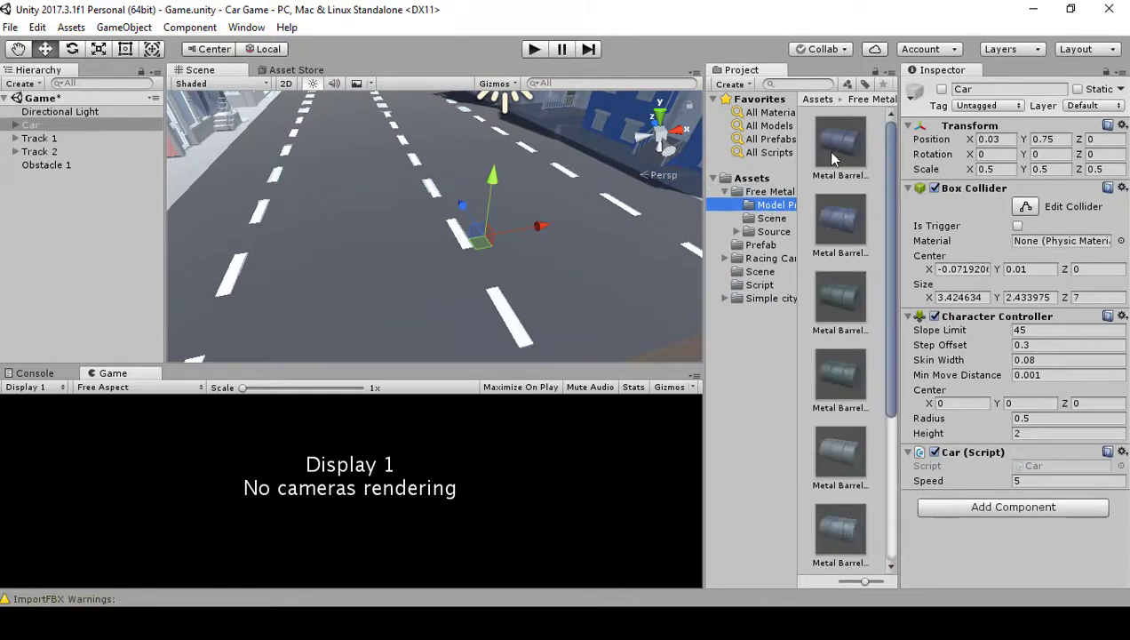
Add the Metal Barrel Blue 1 prefab as a child of Obstacle 1.
click(833, 158)
scroll(828, 479, down, 3)
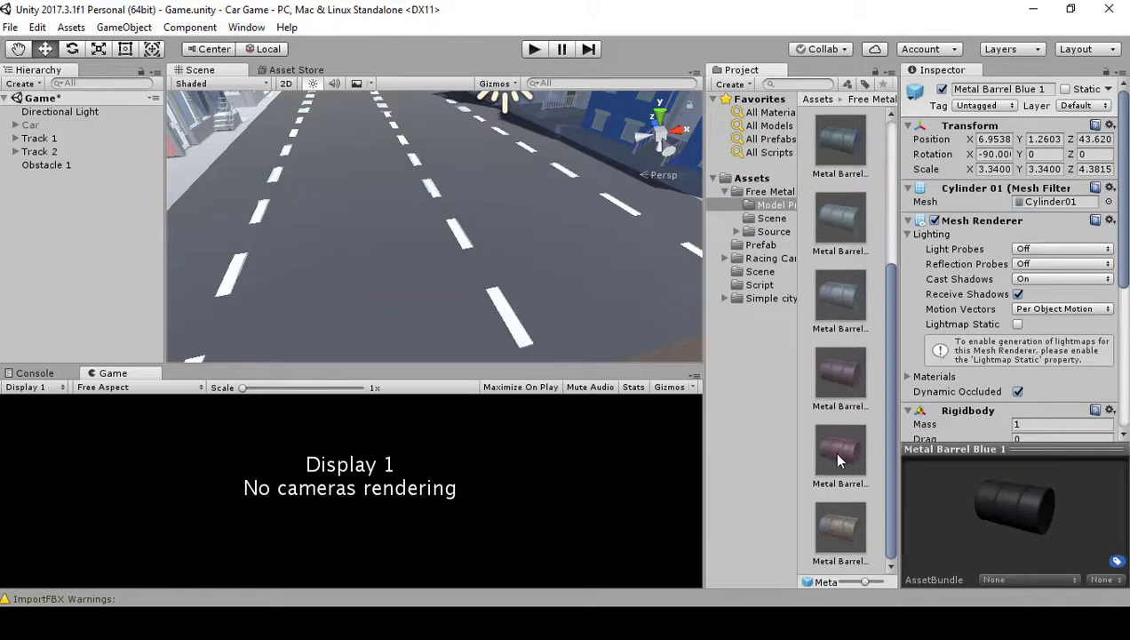
scroll(837, 457, up, 3)
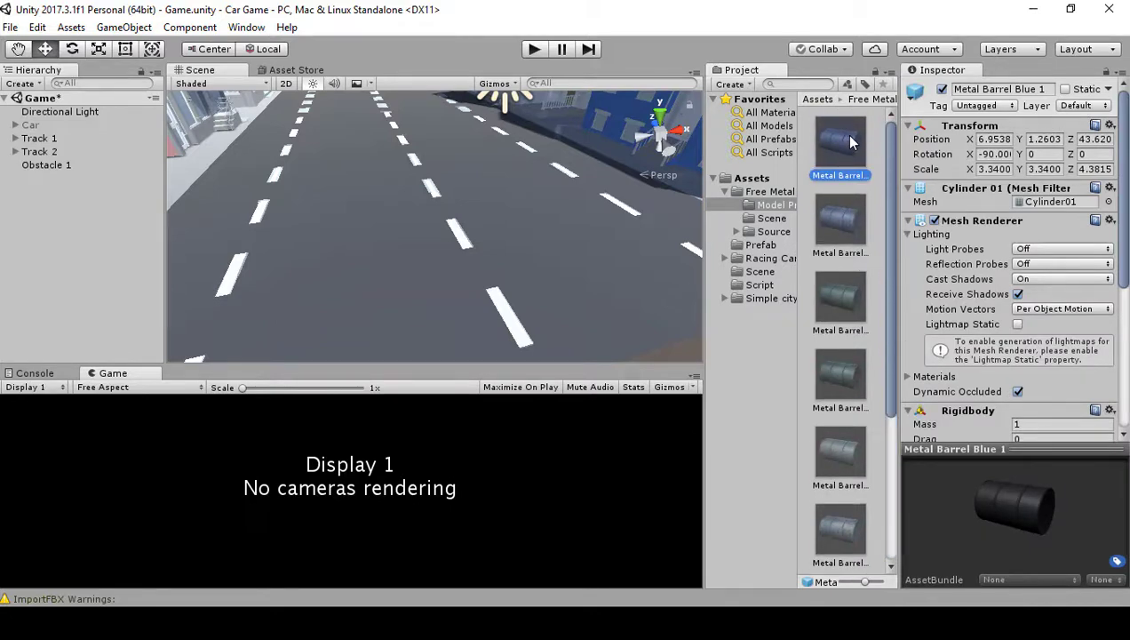
drag(851, 142, 65, 163)
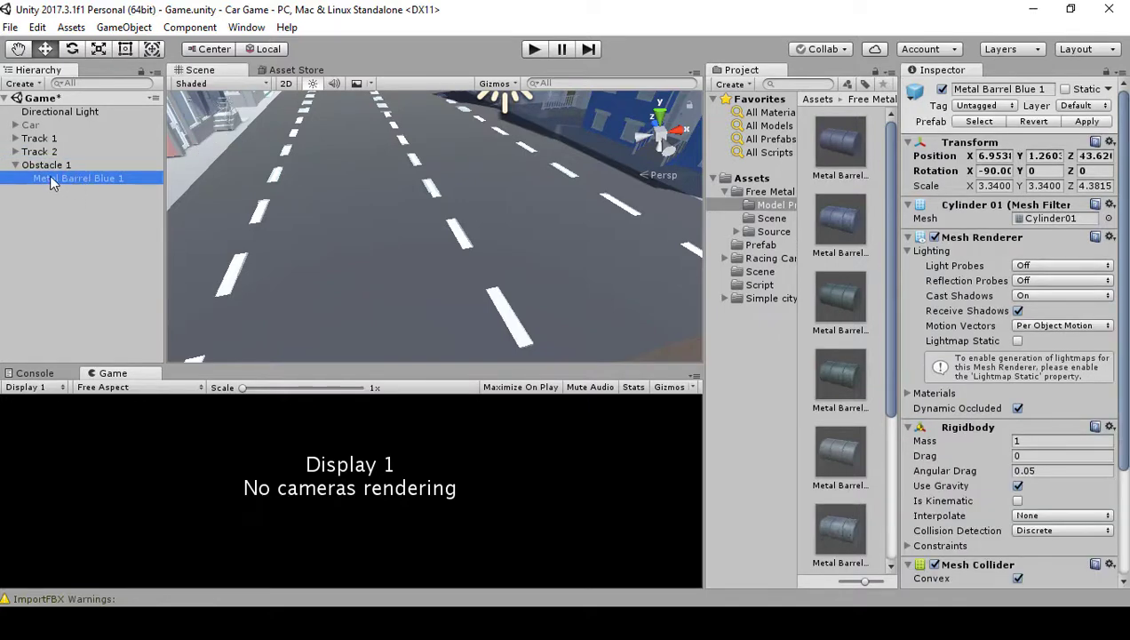
Reset Metal Barrel Blue 1's Transform and lift it to Y 0.24.
click(51, 175)
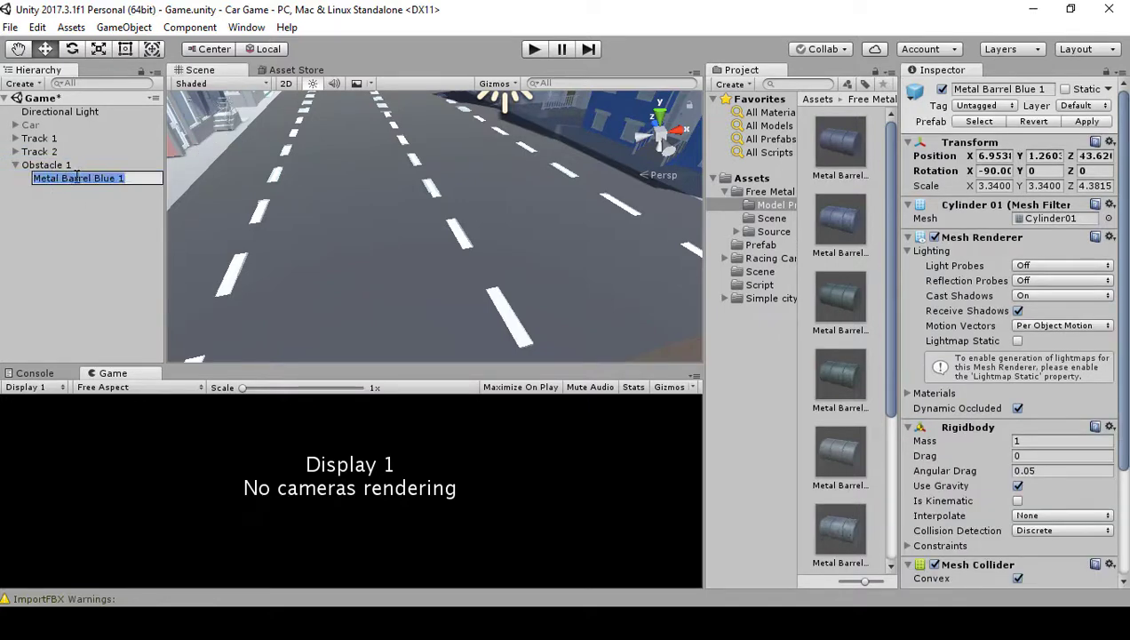
click(64, 166)
click(72, 177)
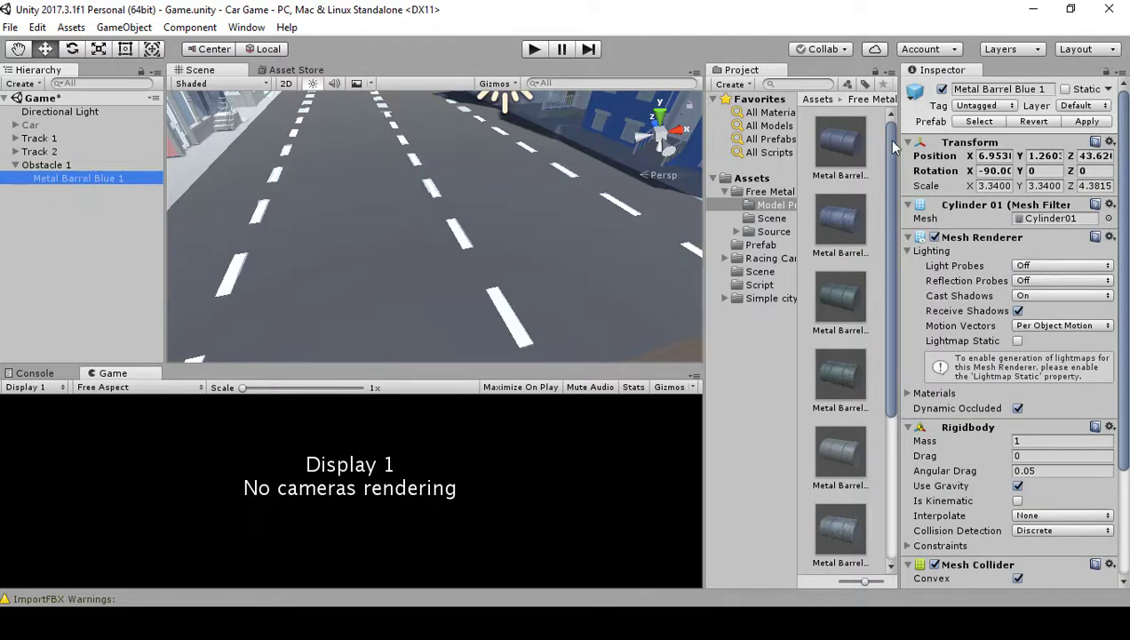
click(1110, 141)
click(984, 156)
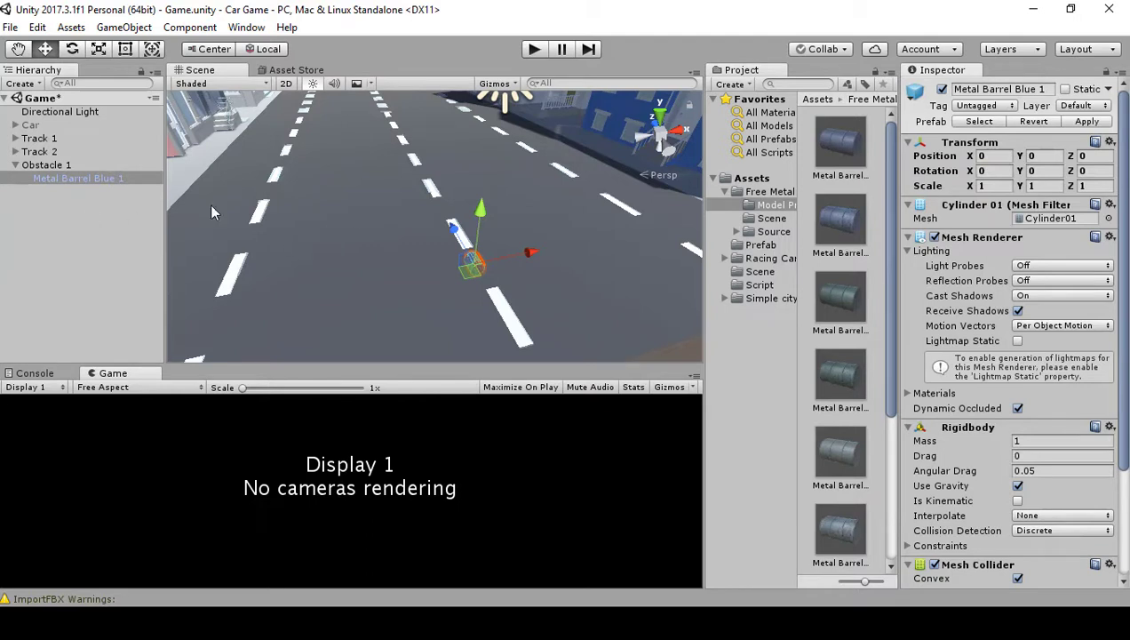
drag(478, 213, 476, 205)
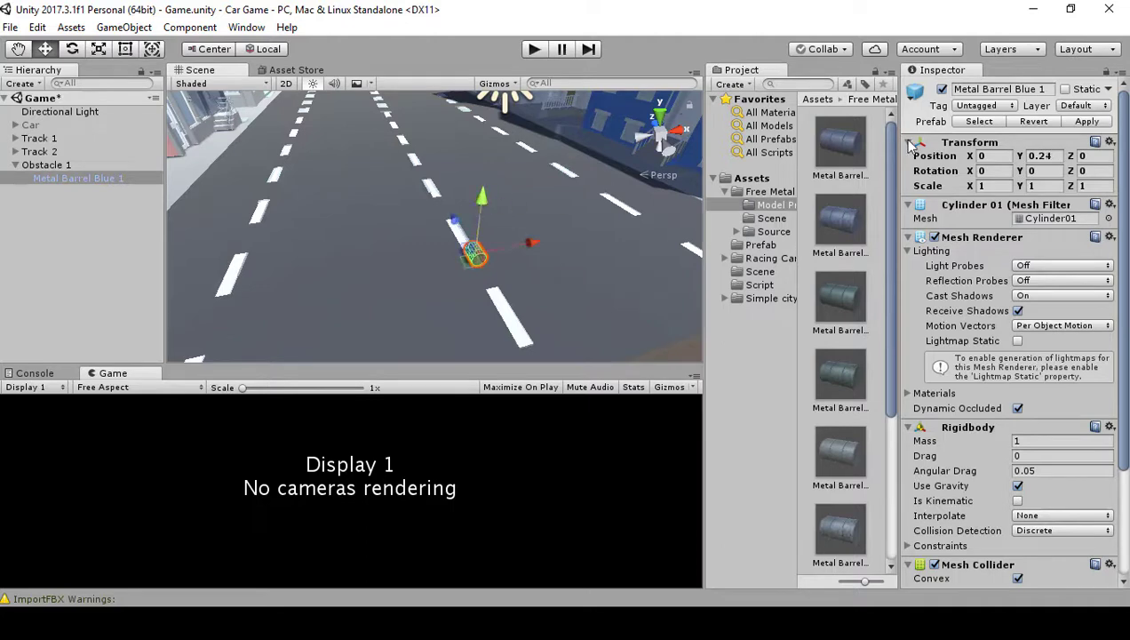
Set Metal Barrel Blue 1's rotation to X 90, Y 0 and raise it to Y 0.46.
click(1032, 171)
text(18)
key(BackSpace)
text(0)
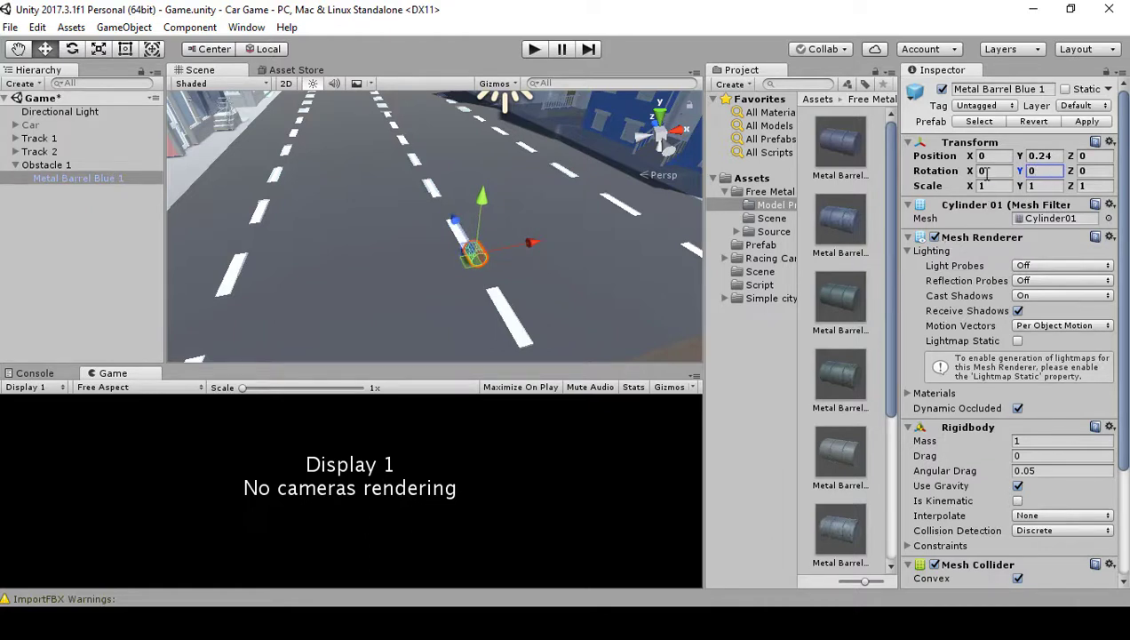
click(984, 172)
double_click(986, 173)
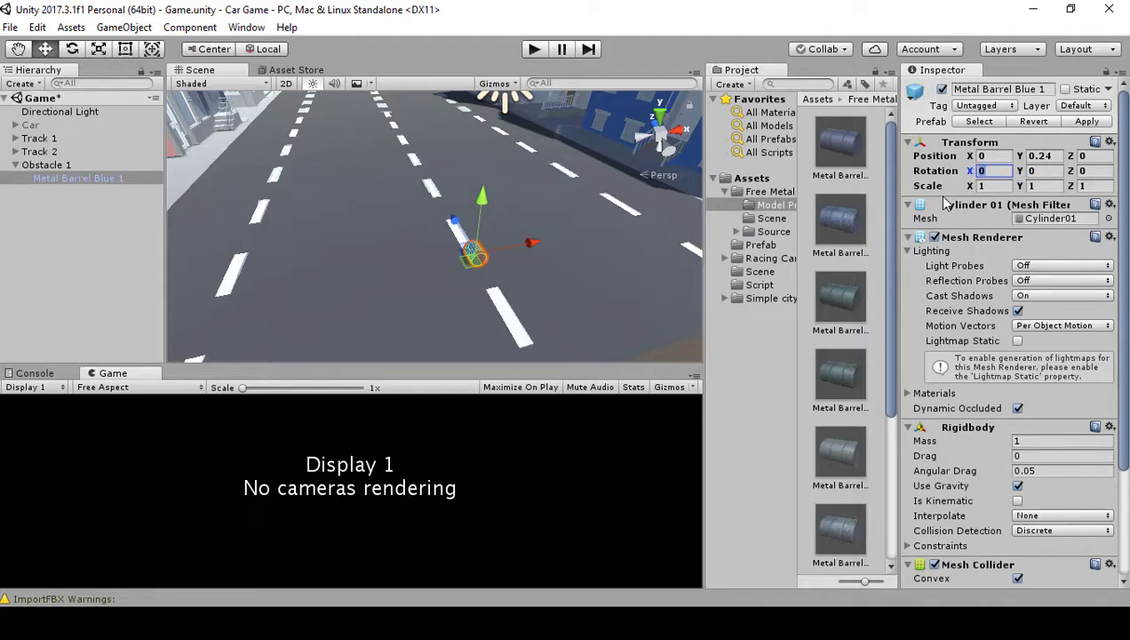
text(90)
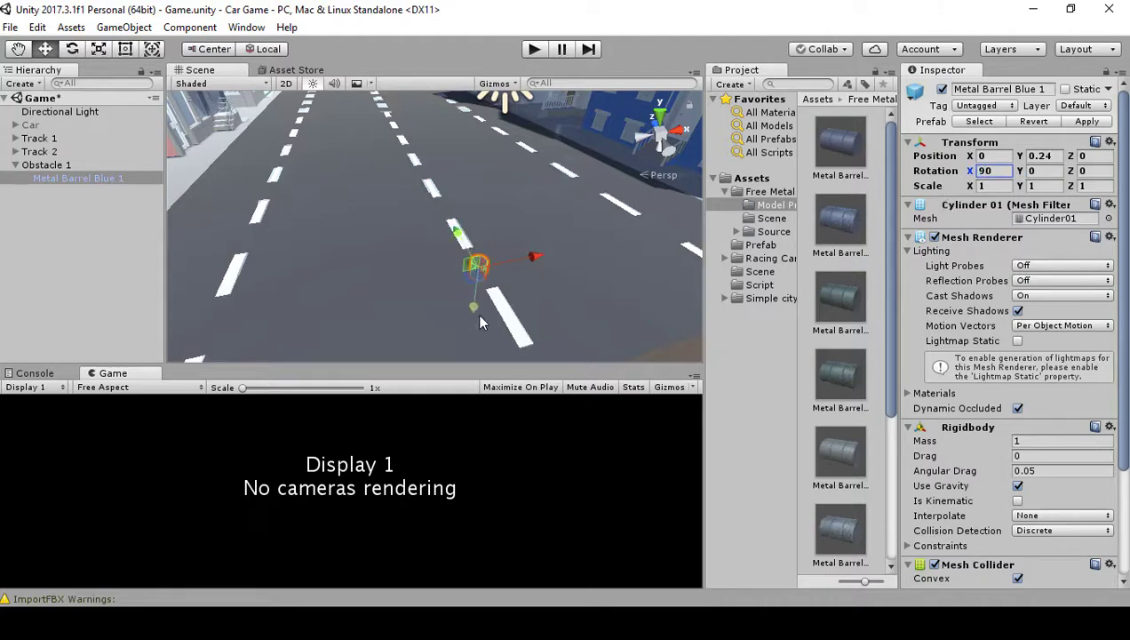
drag(476, 317, 542, 307)
Scale Metal Barrel Blue 1 to 2 on all axes, moving it to Y 0.784 and Z 0.977.
scroll(504, 308, up, 2)
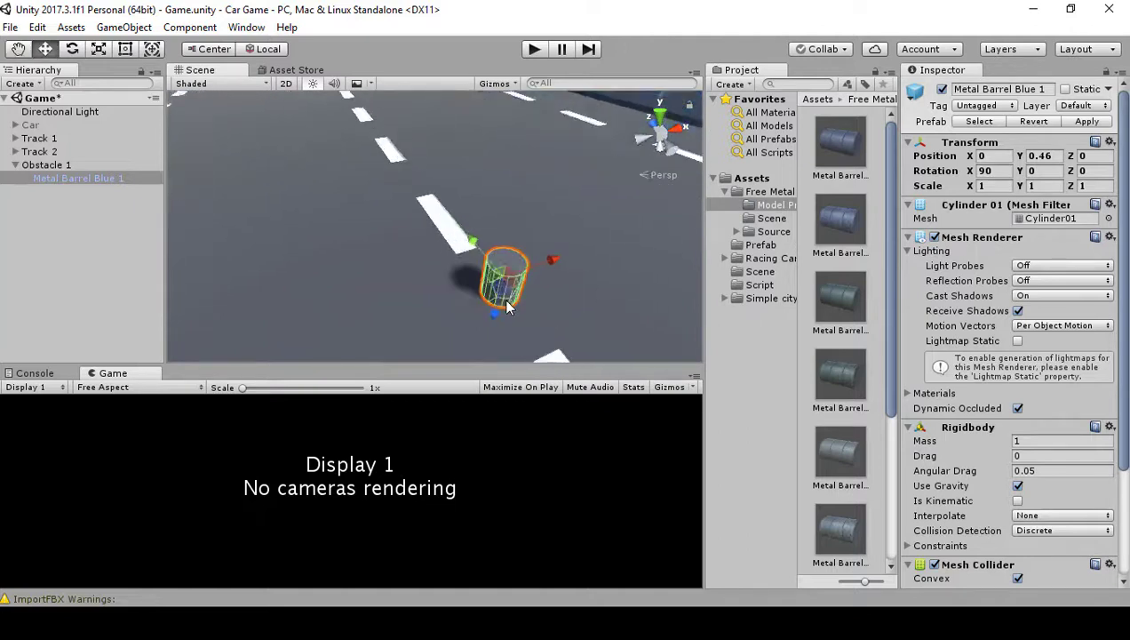
alt+drag(469, 304, 435, 308)
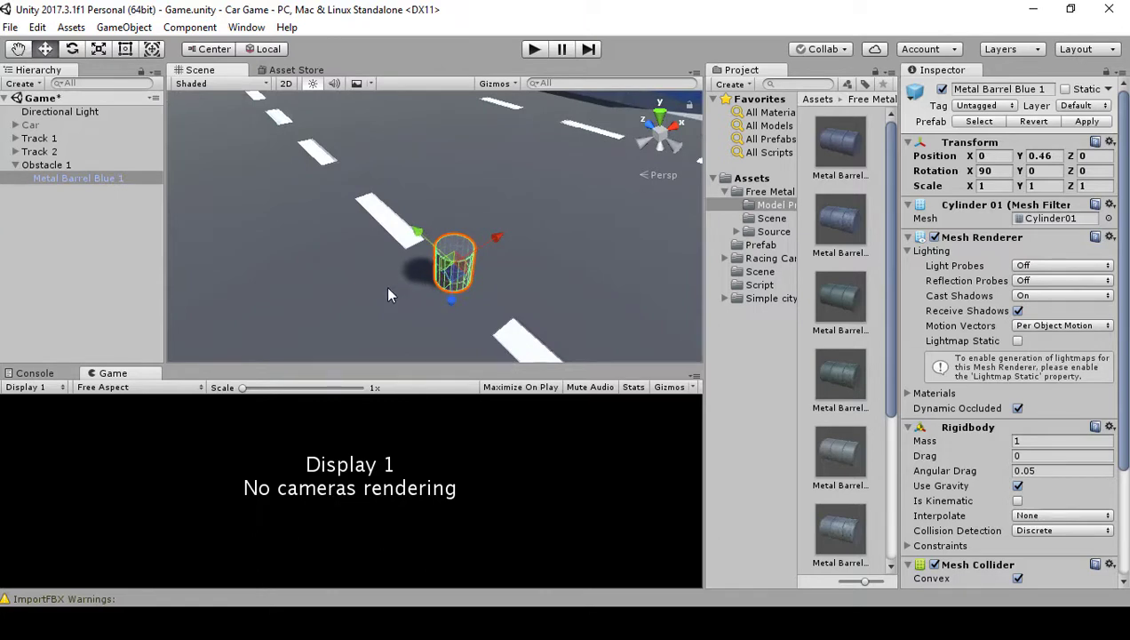
alt+drag(388, 293, 423, 287)
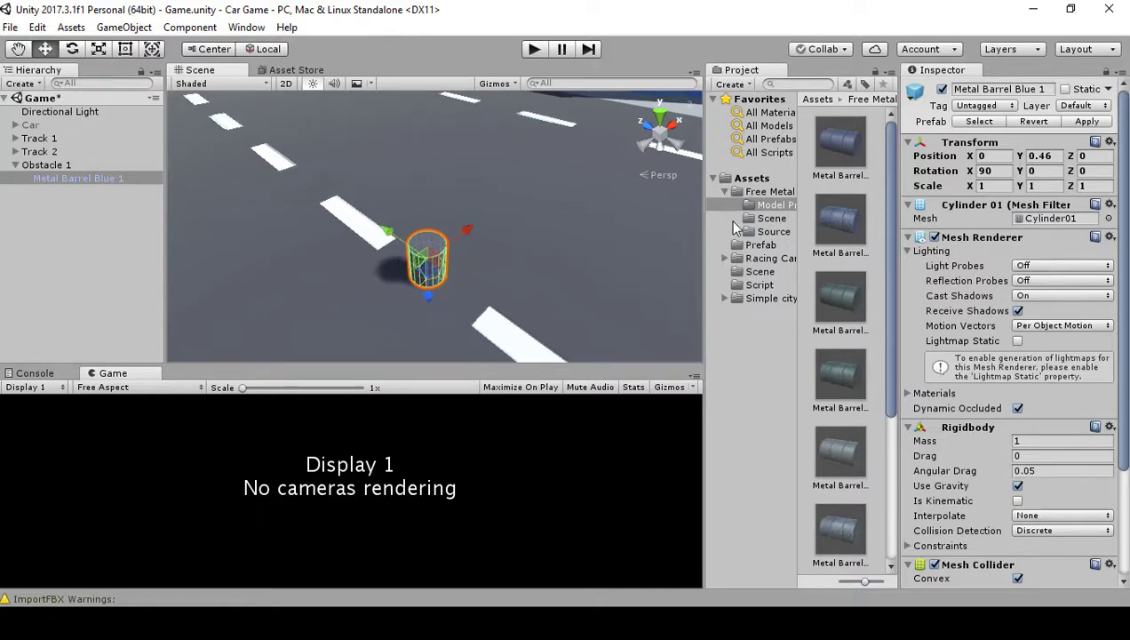
click(983, 186)
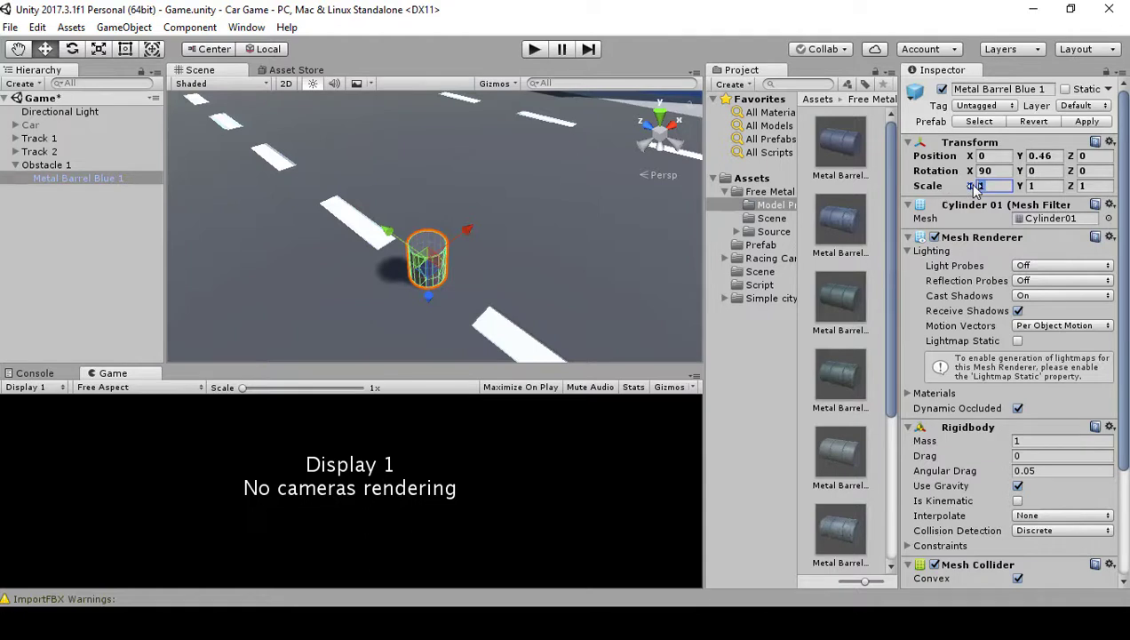
text(2)
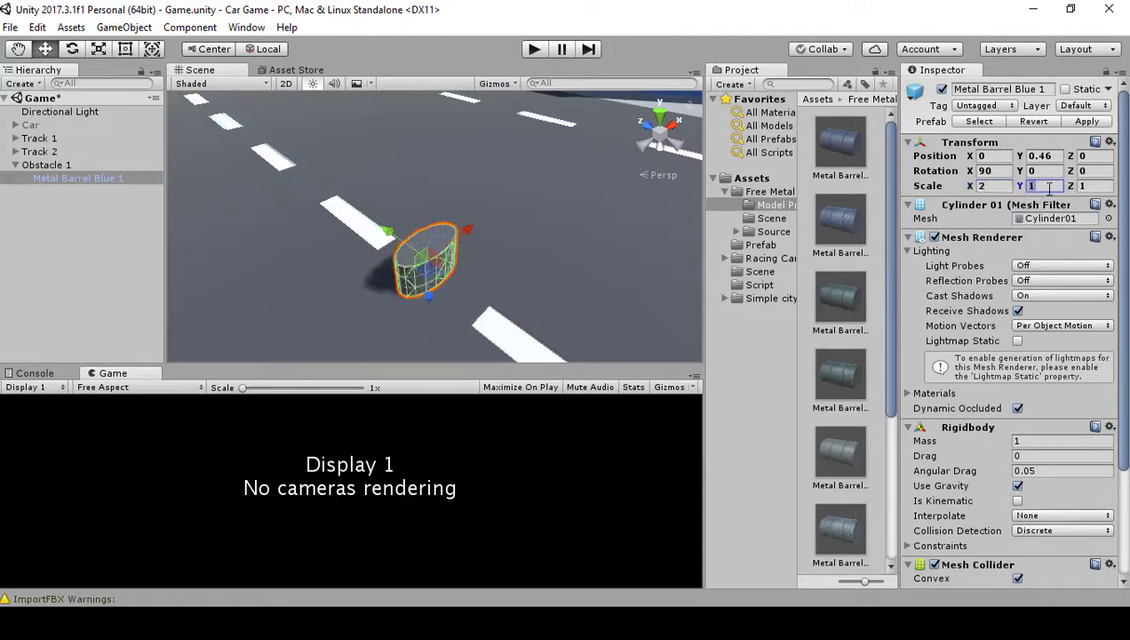
text(2)
key(Tab)
text(2)
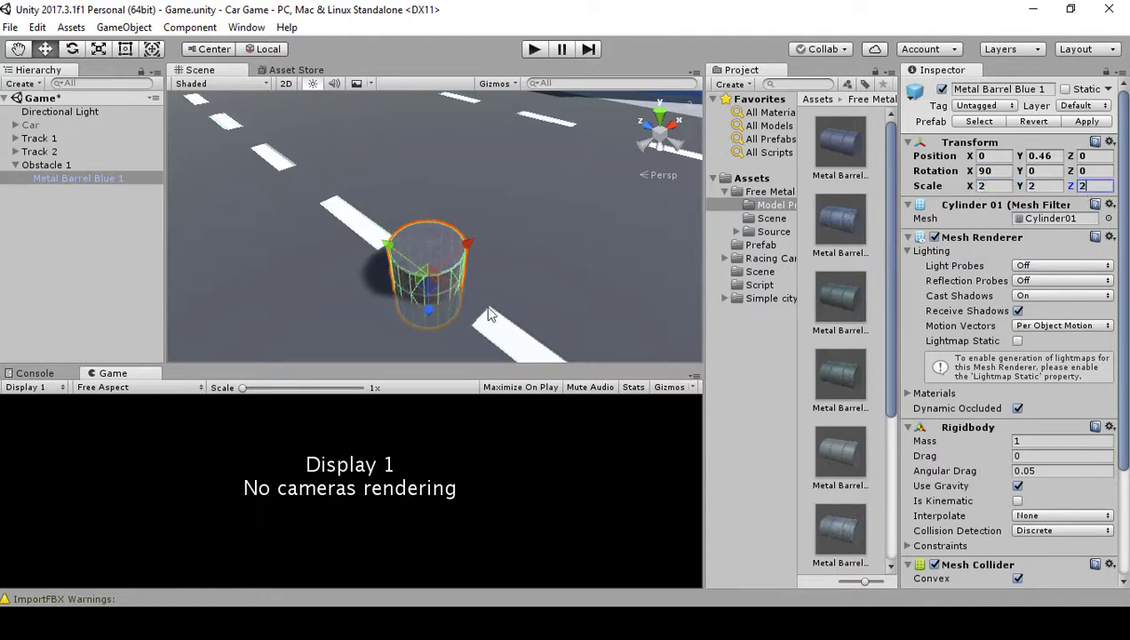
drag(429, 310, 435, 300)
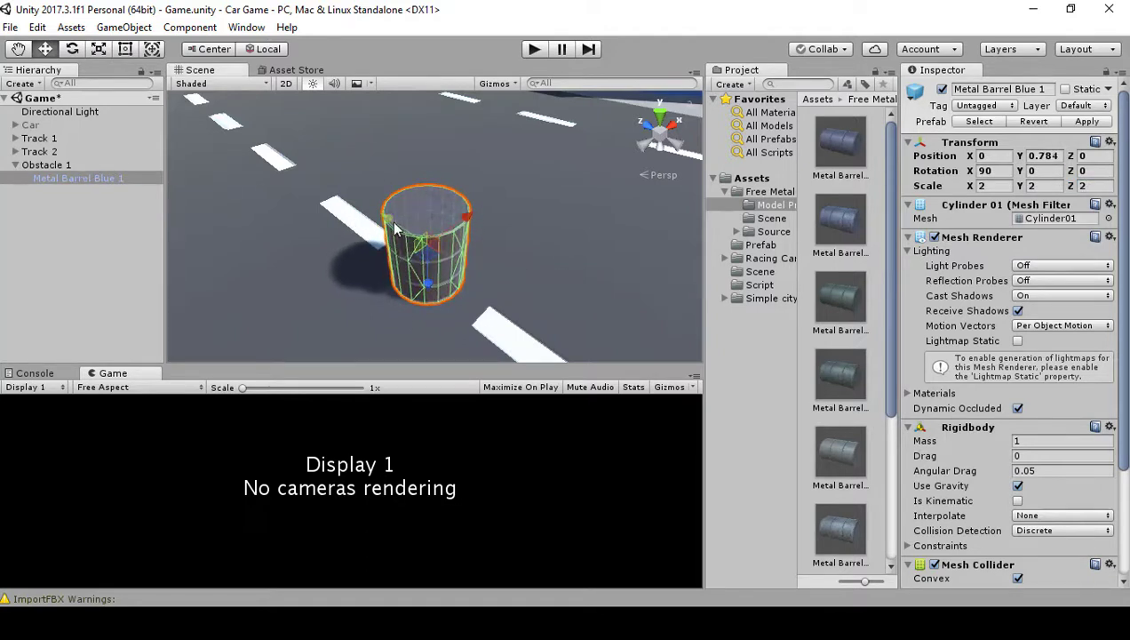
drag(427, 271, 298, 190)
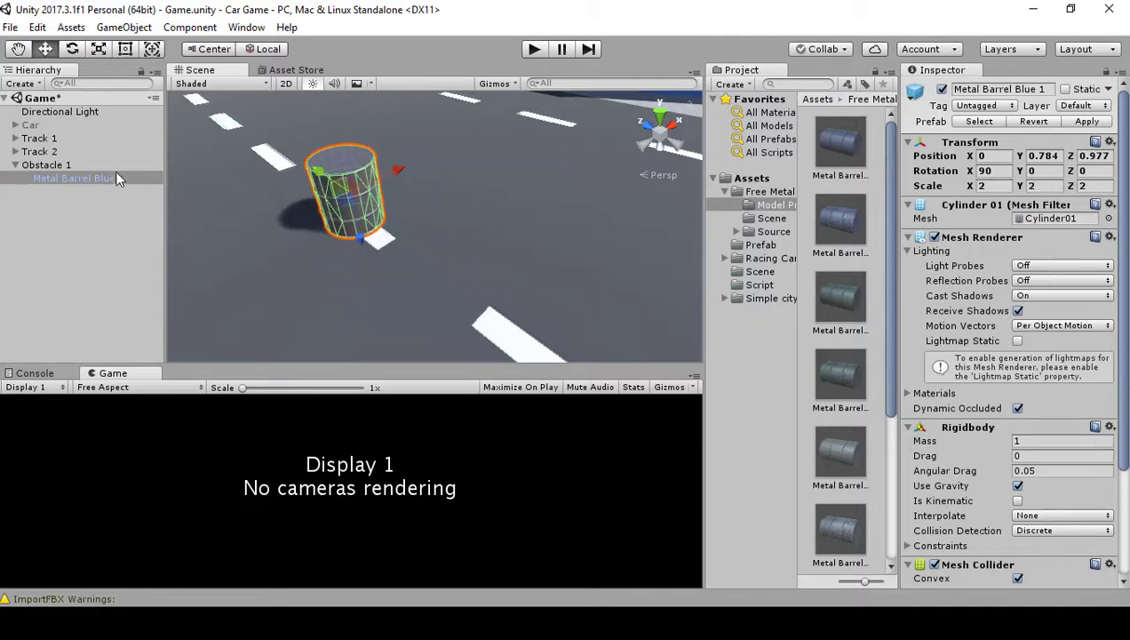
Reactivate the Car in the scene.
click(66, 135)
click(73, 126)
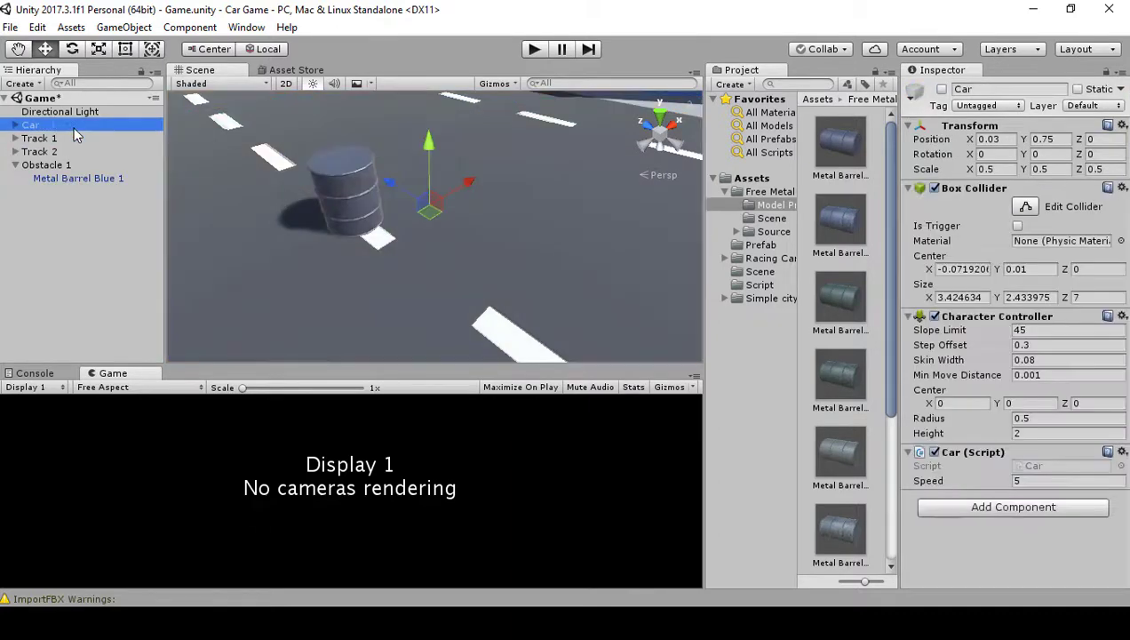
click(941, 89)
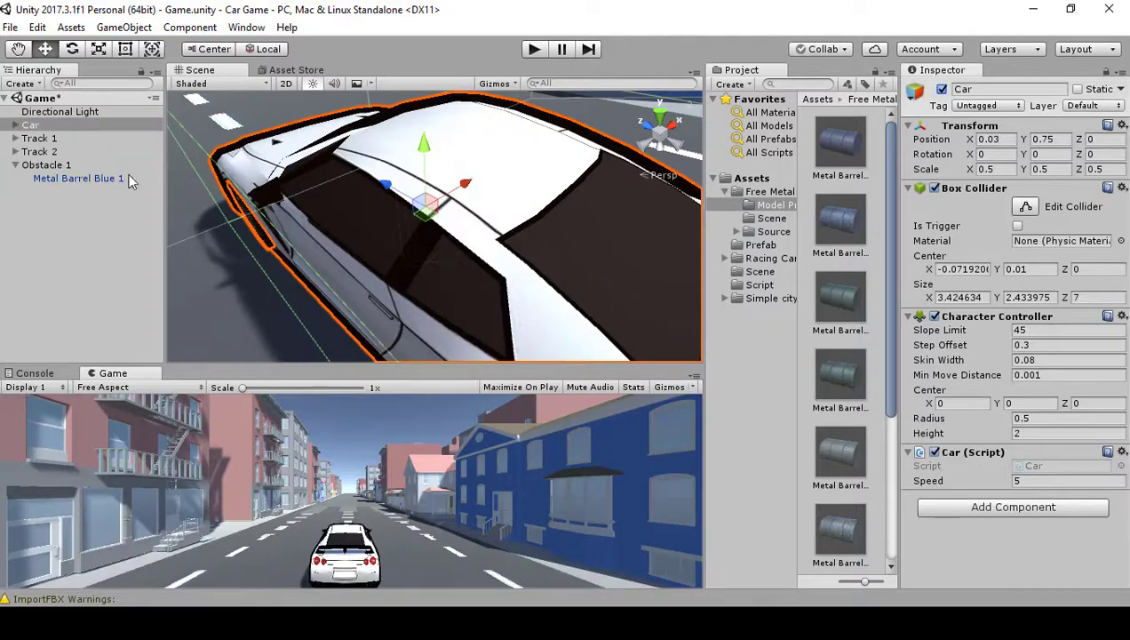
Move Metal Barrel Blue 1 back to Z 3.2, undoing an accidental Transform reset.
click(86, 178)
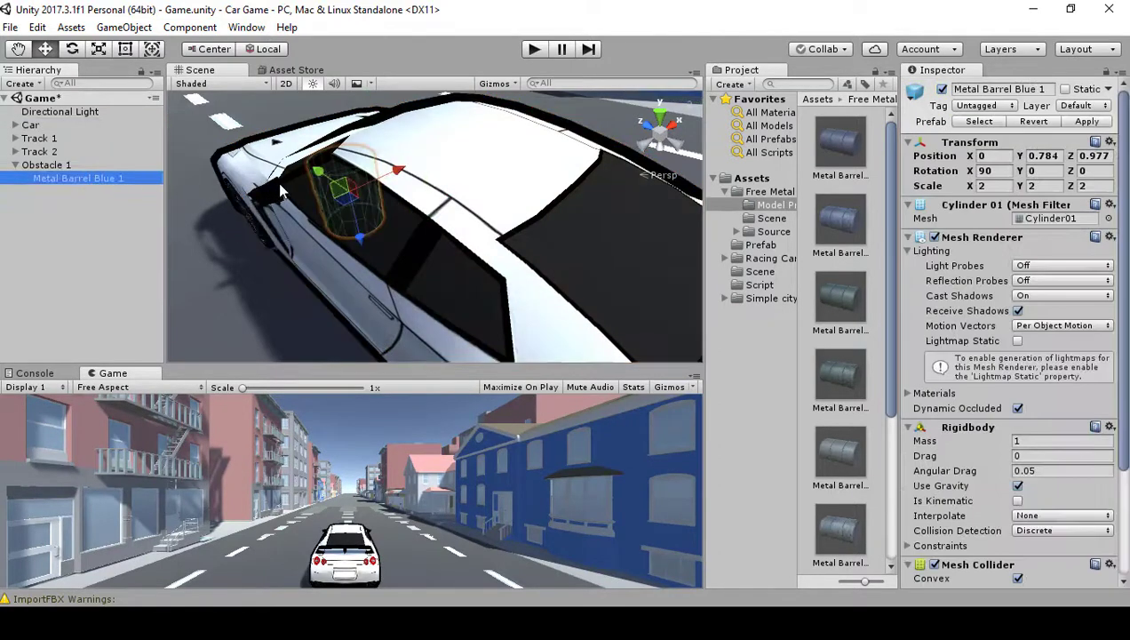
drag(320, 178, 190, 122)
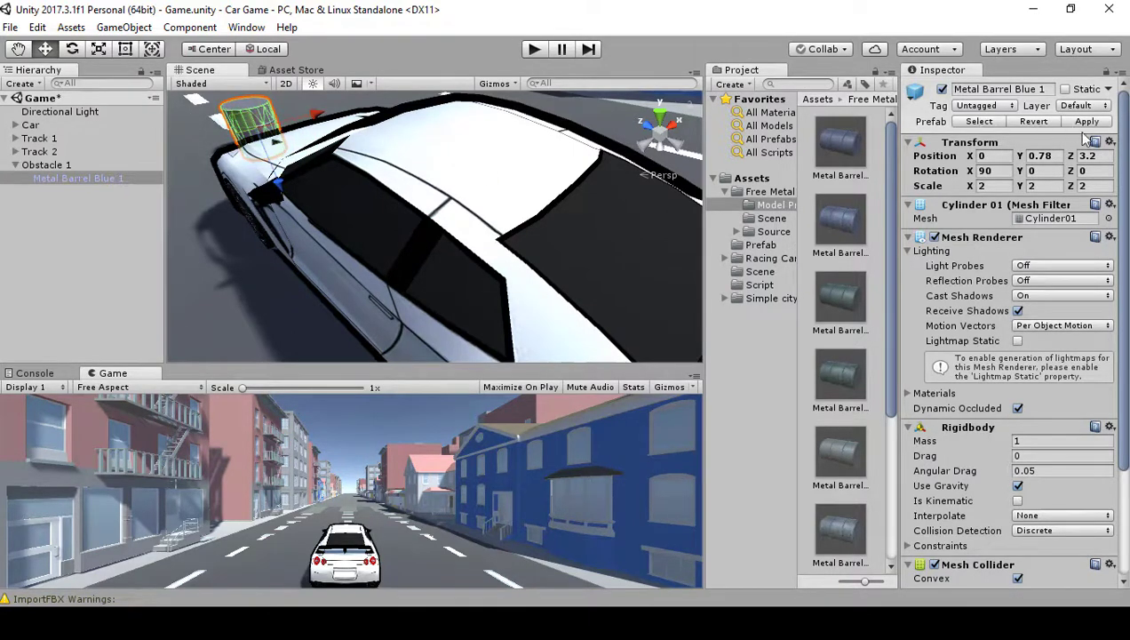
right_click(1078, 151)
click(1035, 161)
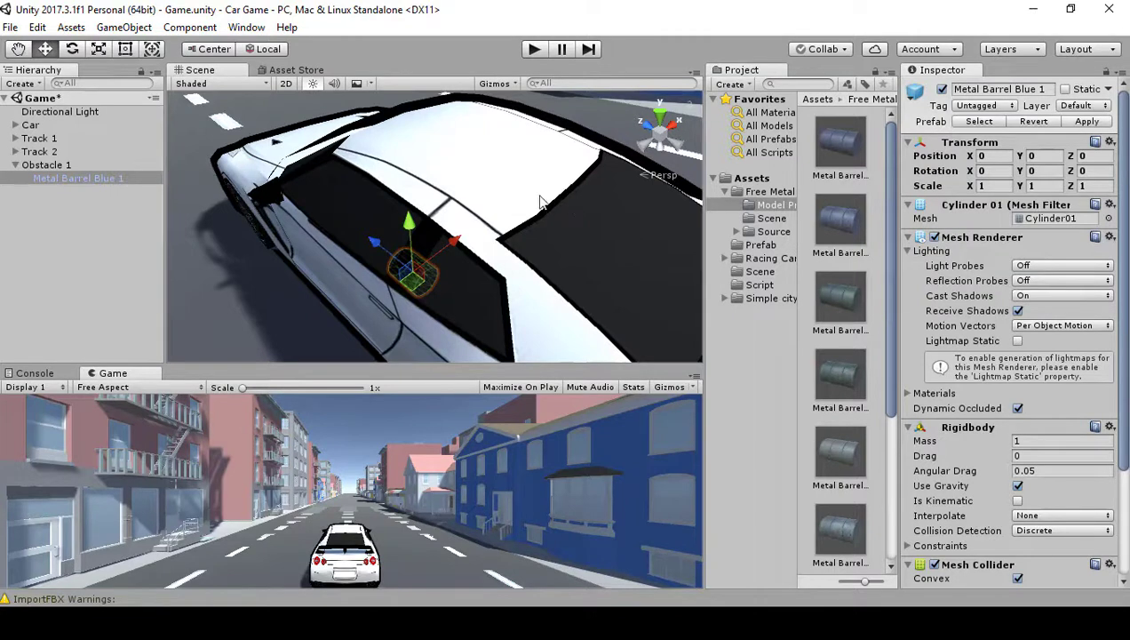
key(ctrl+z)
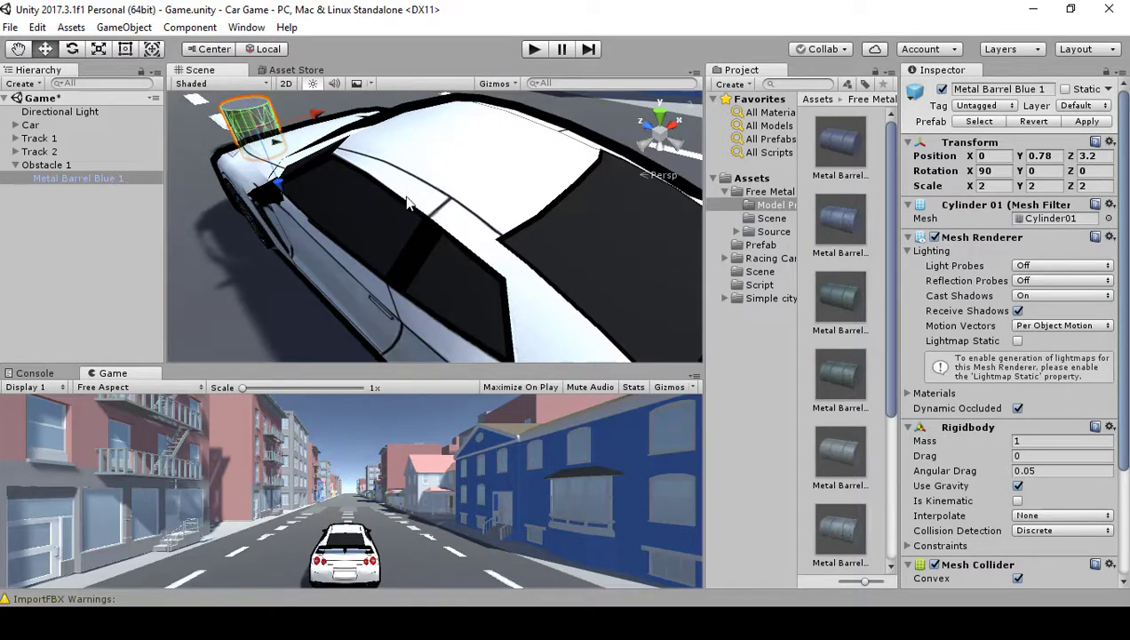
Set Metal Barrel Blue 1's scale to 3 on X, Y and Z.
click(32, 124)
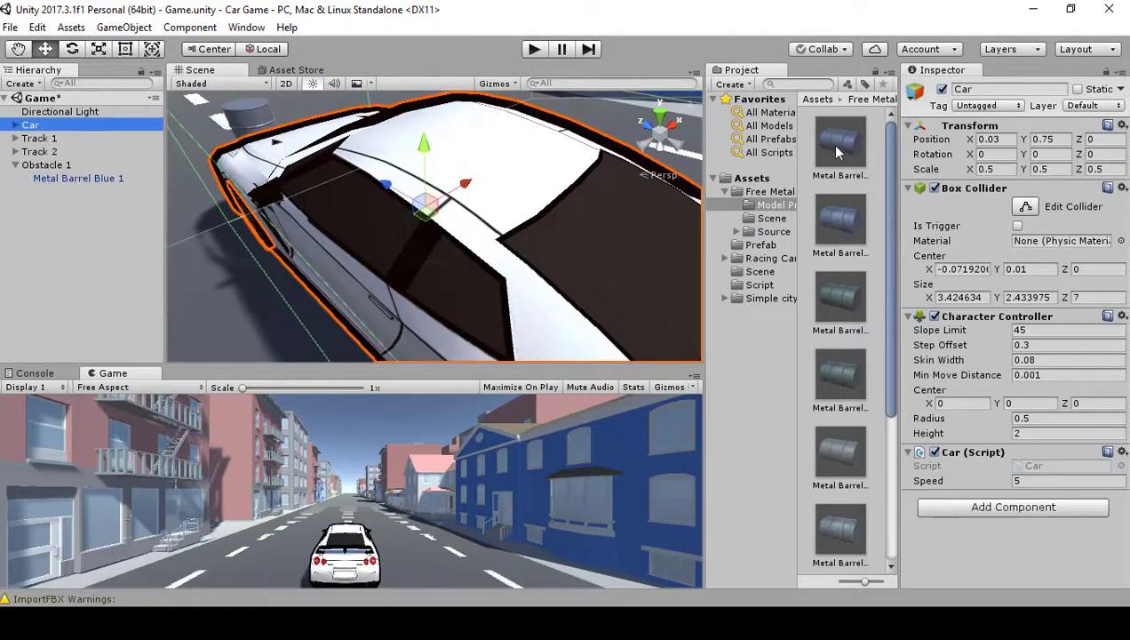
click(69, 177)
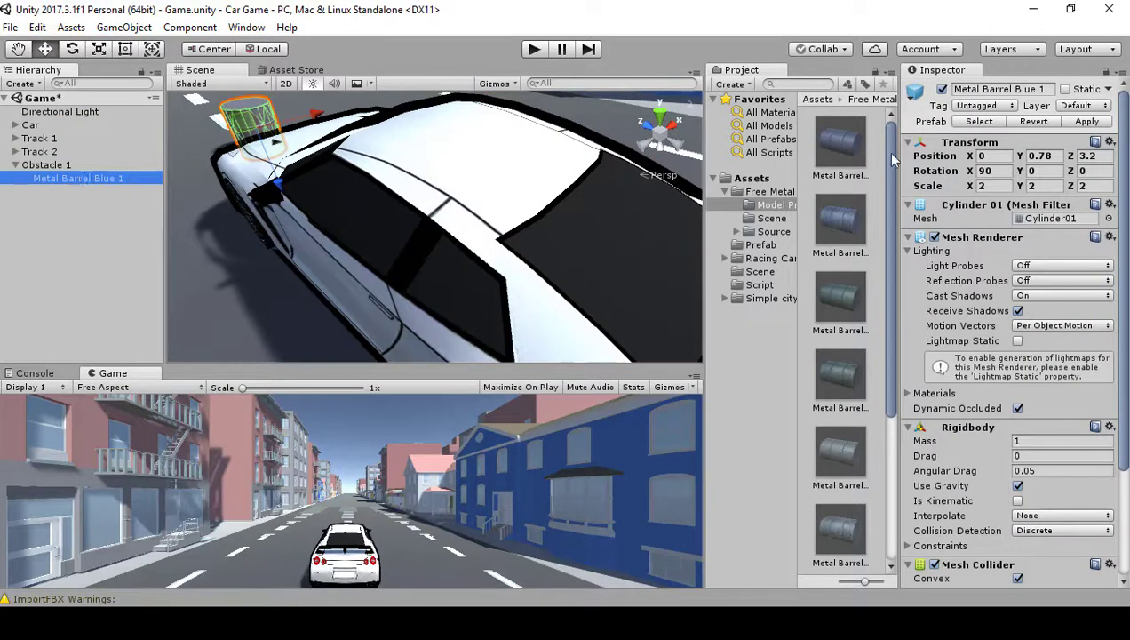
click(1004, 186)
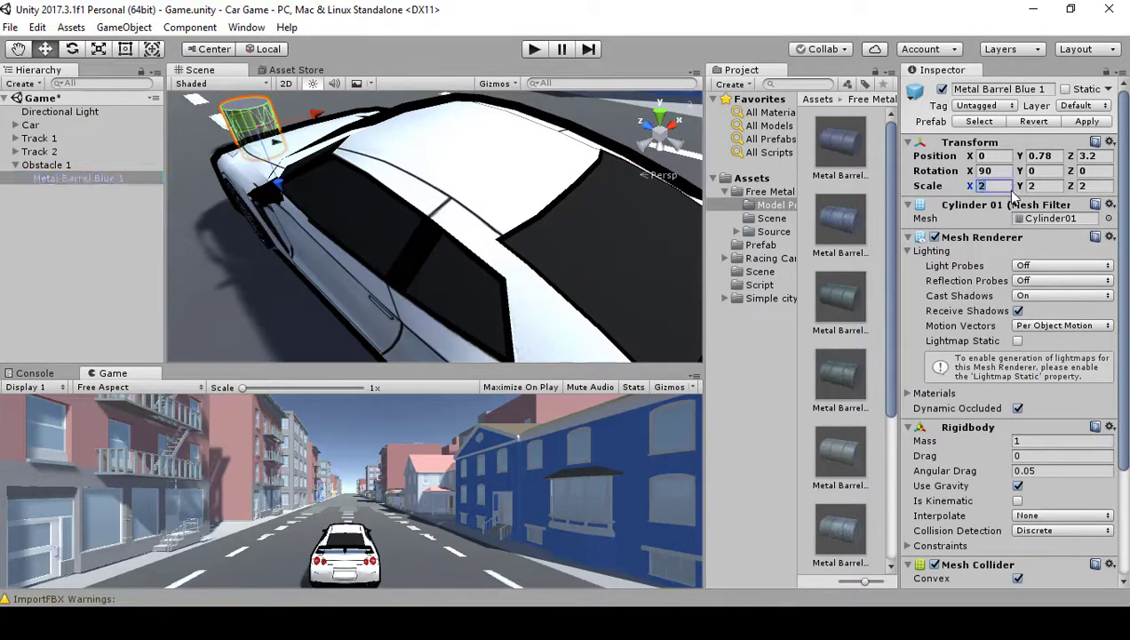
text(3)
key(Tab)
text(3)
key(Tab)
text(3)
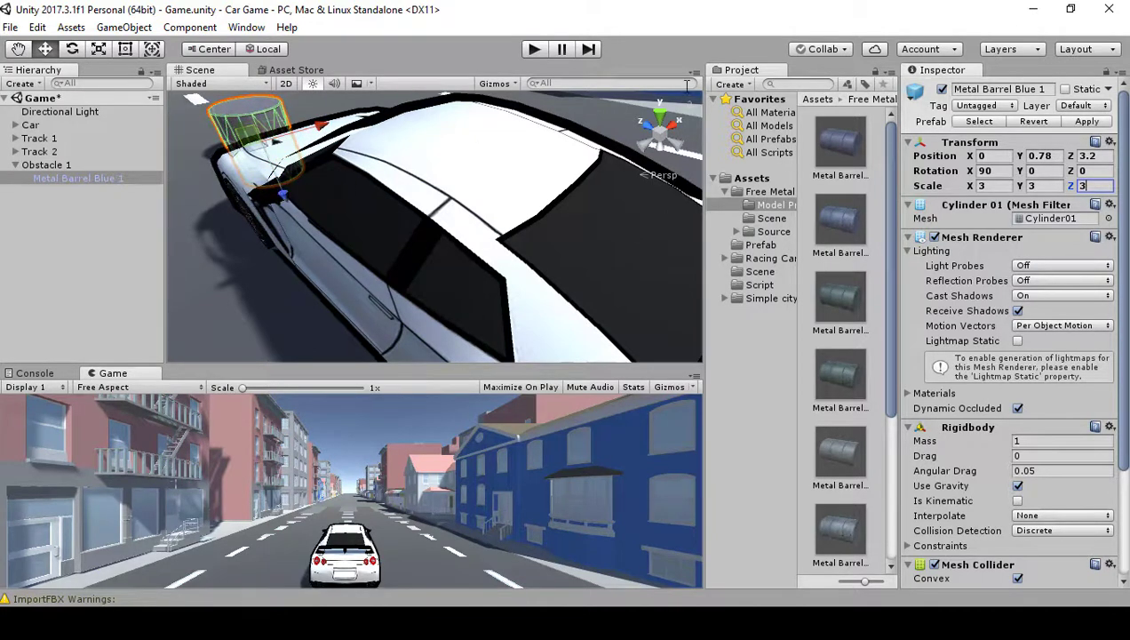
Hide the Car and lift Metal Barrel Blue 1 to Y 1.12 on the road.
click(53, 127)
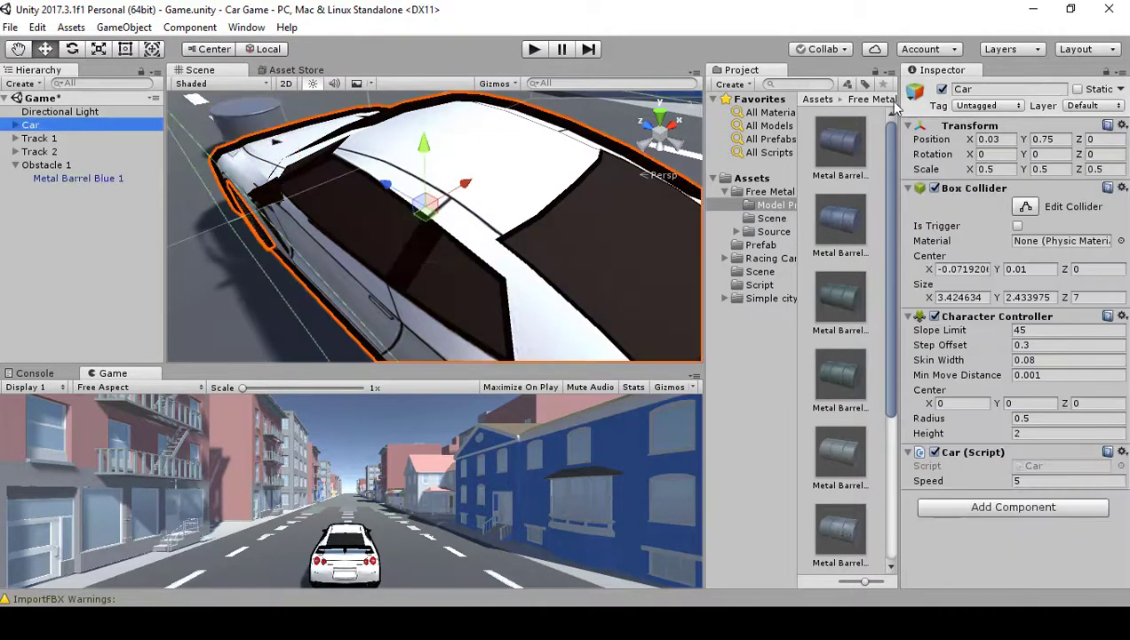
click(942, 89)
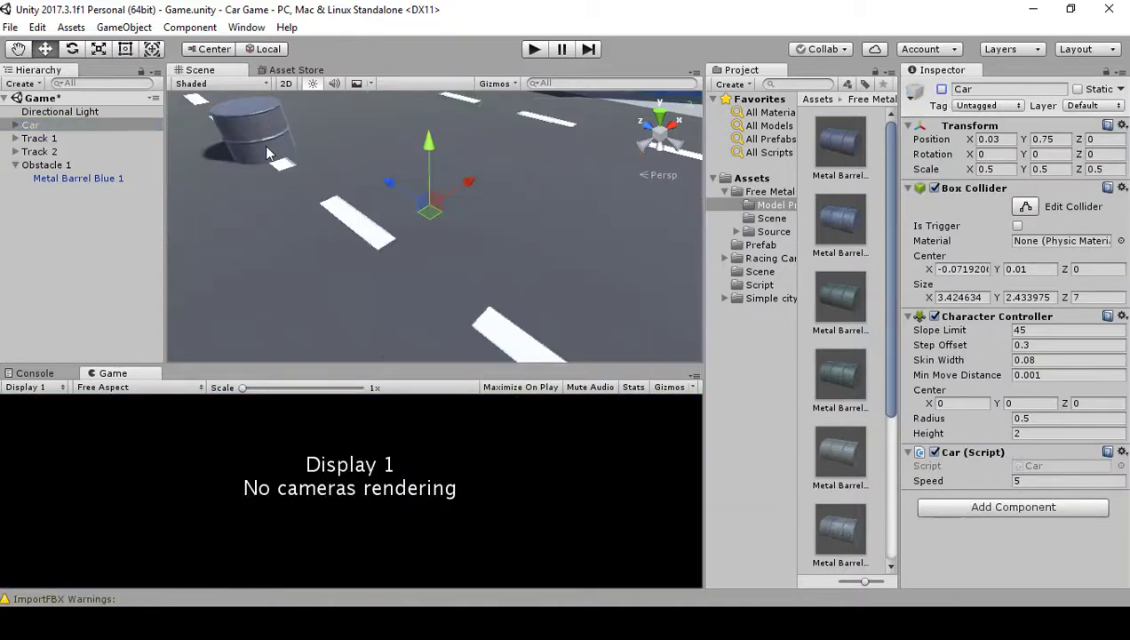
click(56, 166)
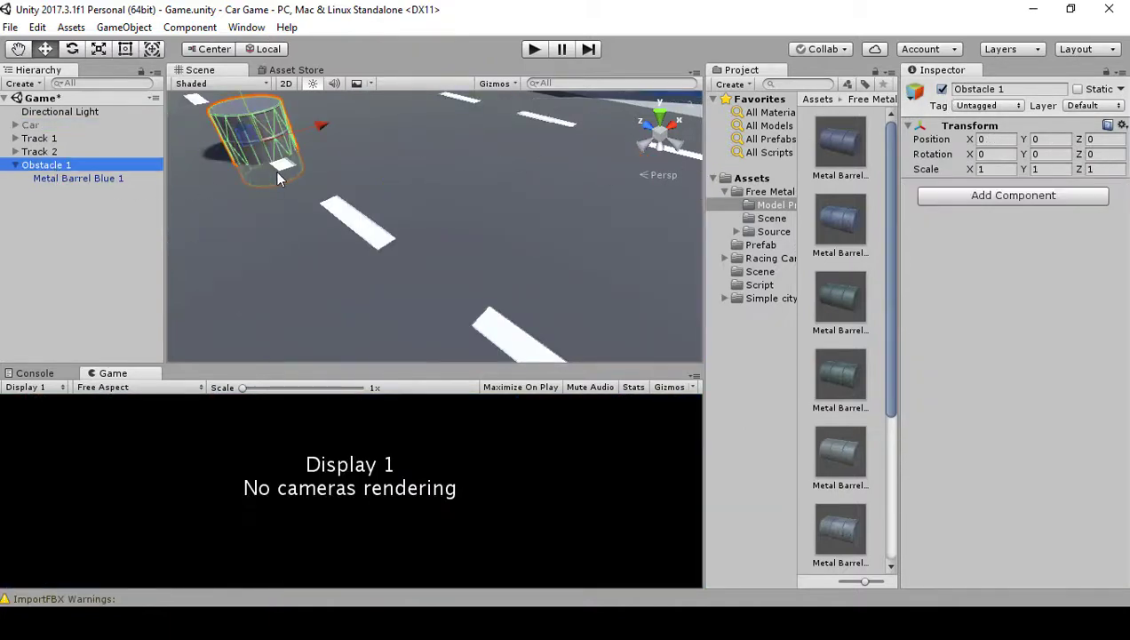
click(114, 179)
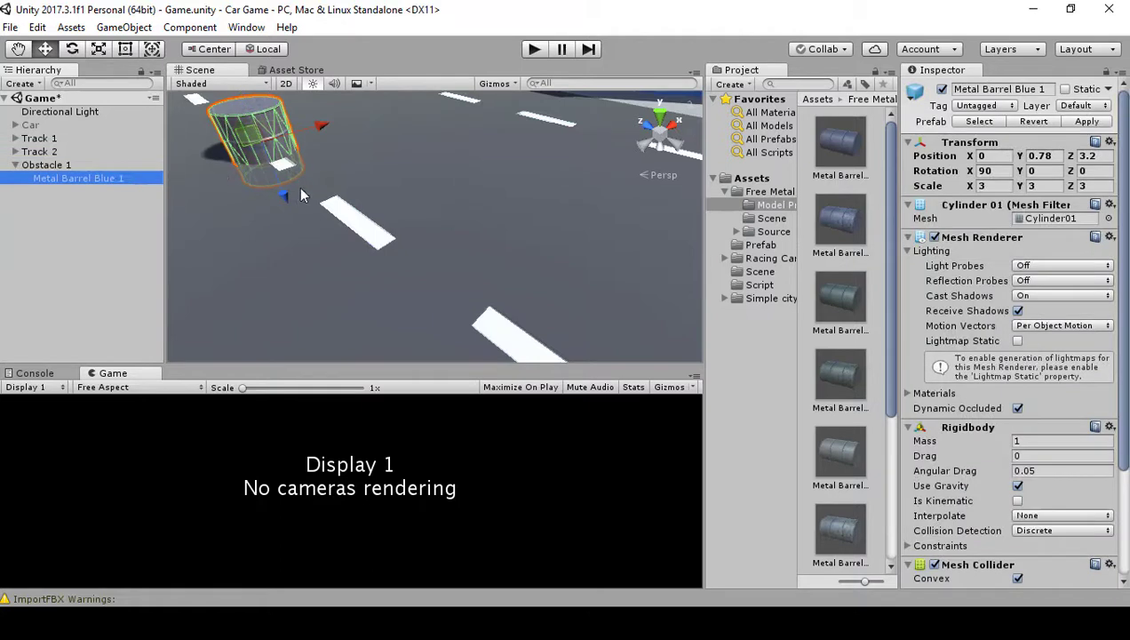
right_drag(282, 195, 320, 214)
drag(320, 207, 318, 188)
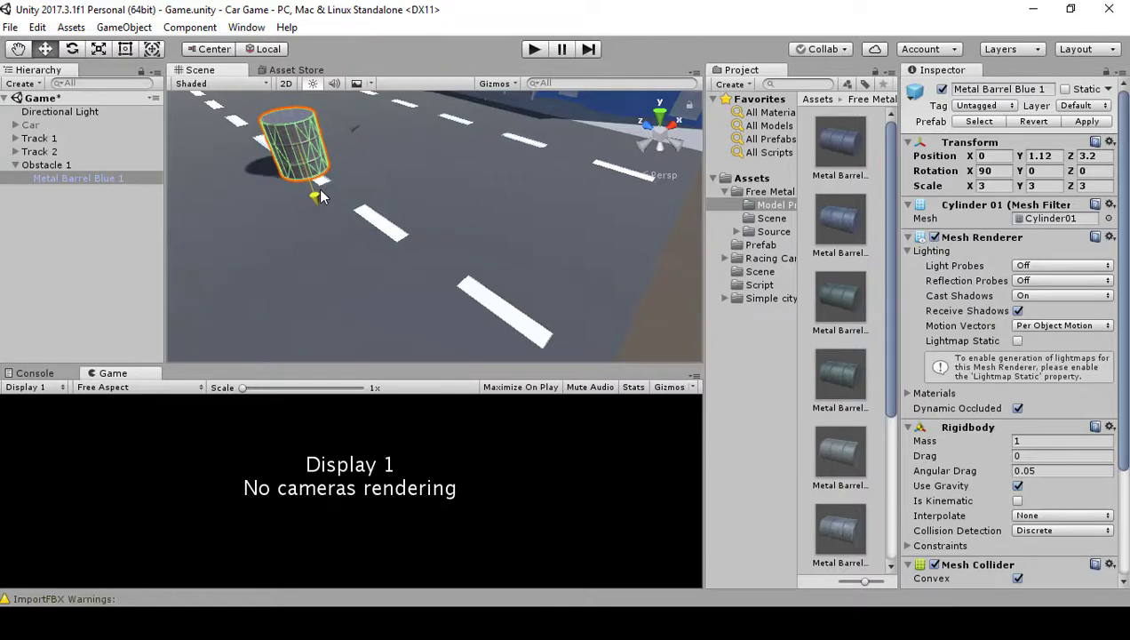
click(66, 167)
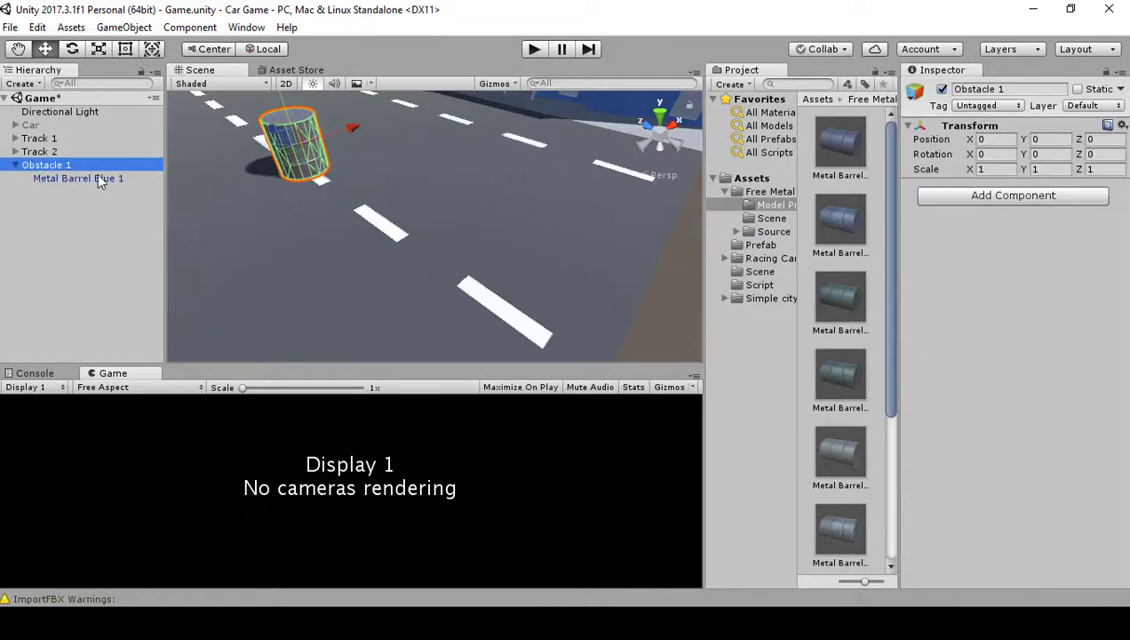
click(56, 179)
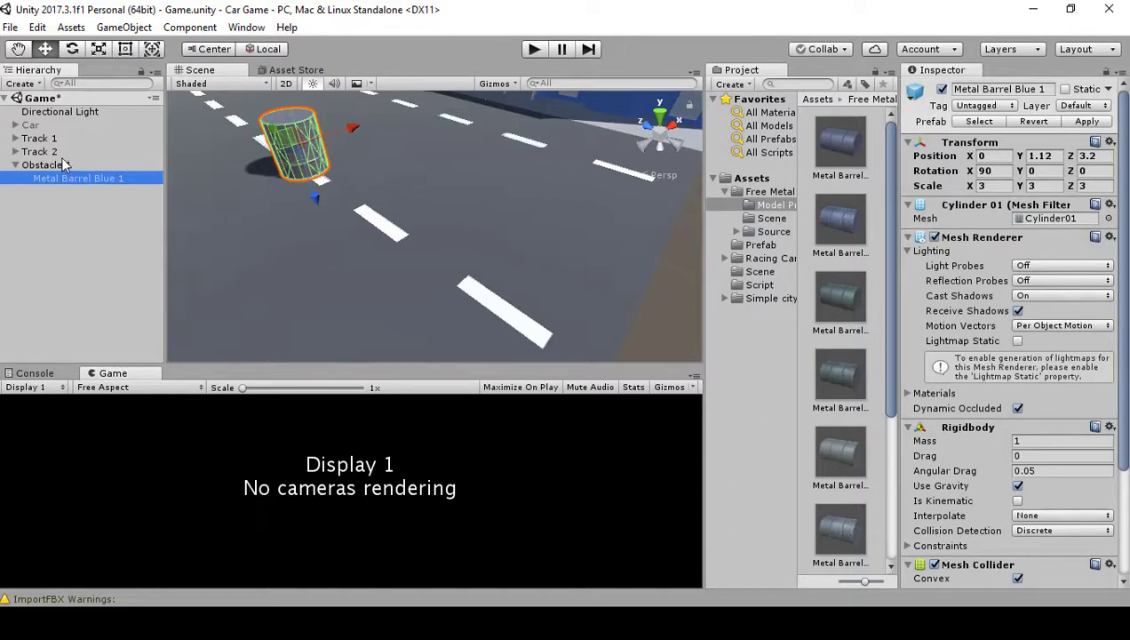
Reactivate the Car and reselect the barrel inside the Obstacle 1 group.
click(41, 126)
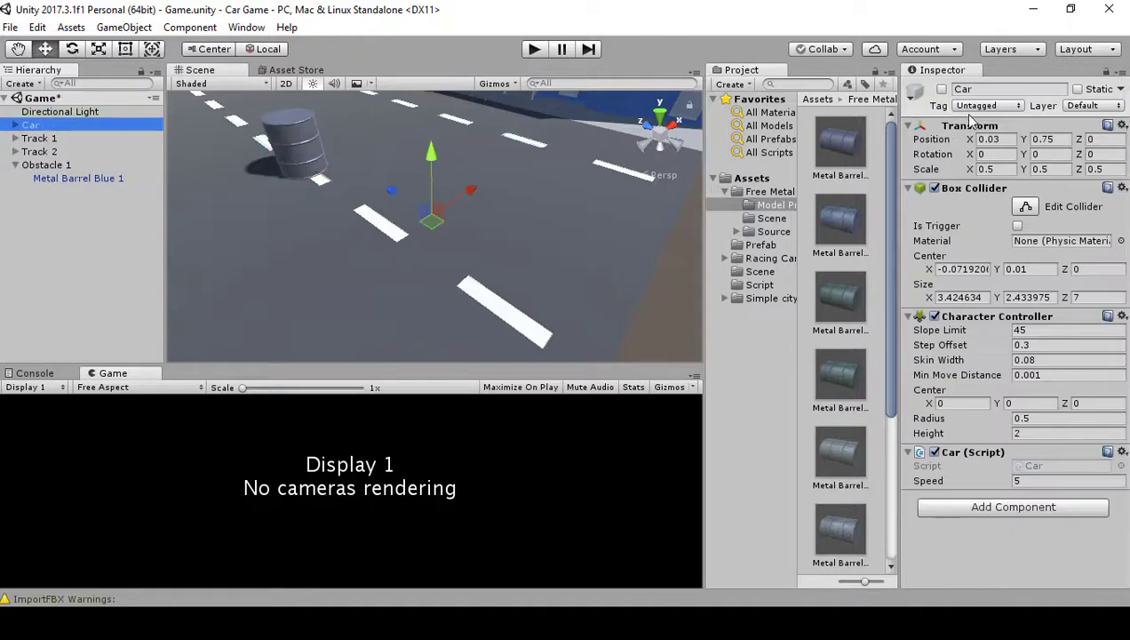
click(941, 90)
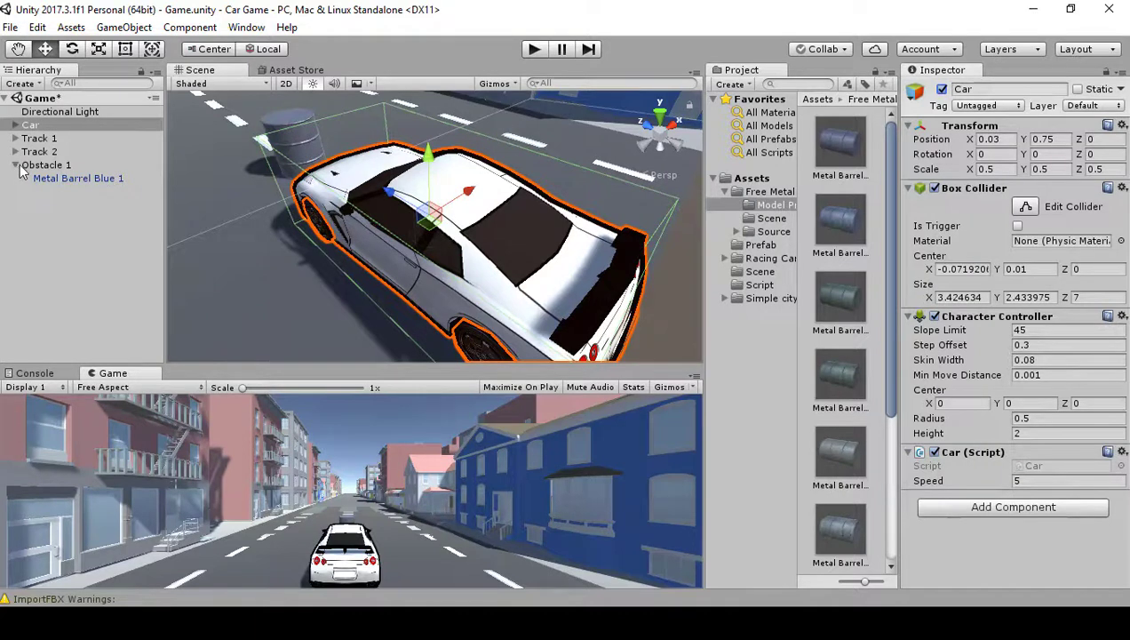
click(65, 177)
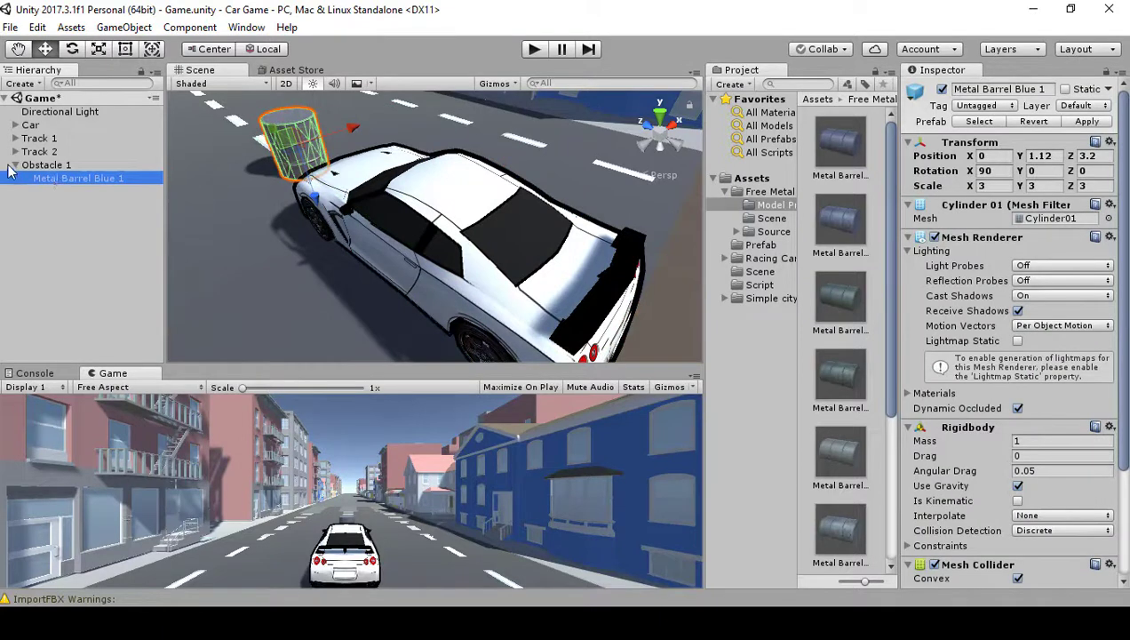
click(14, 165)
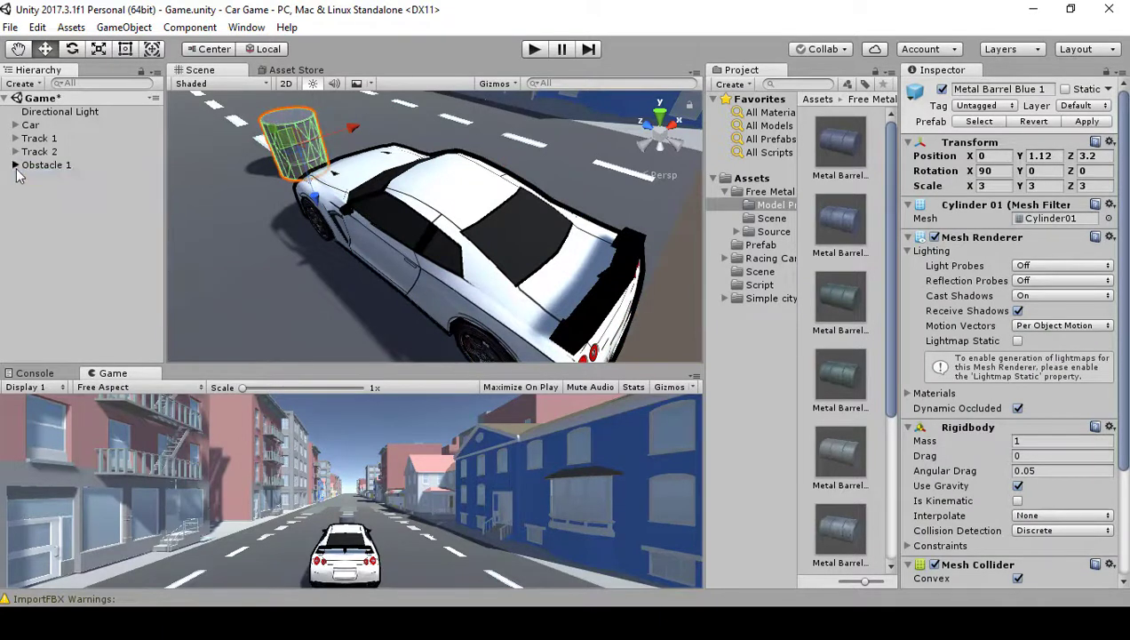
click(15, 166)
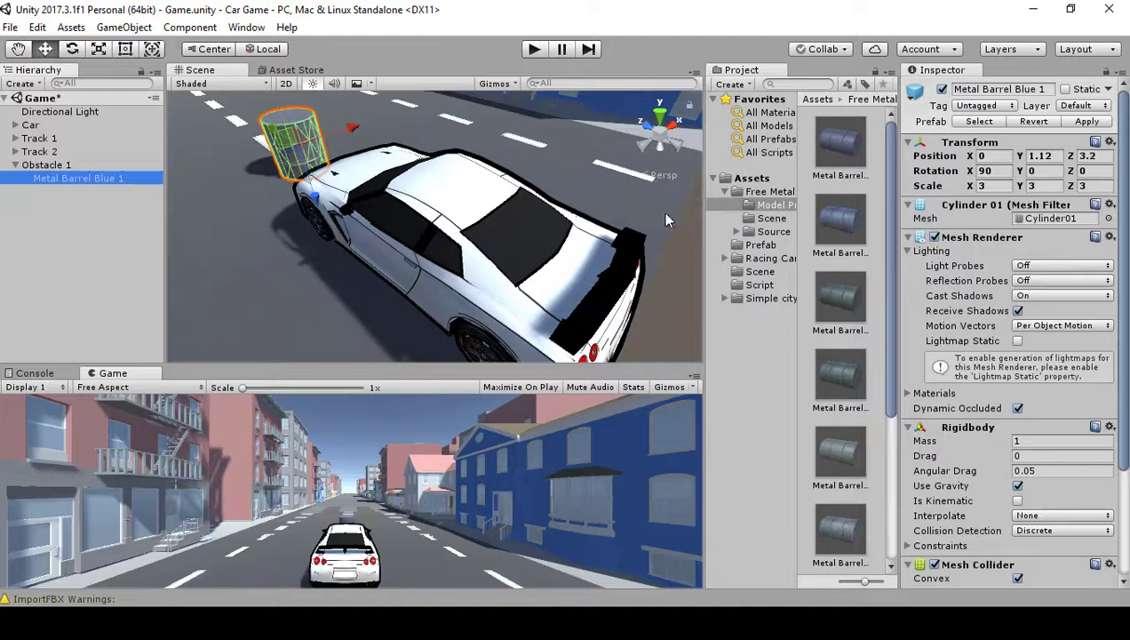
Remove the Rigidbody component from all nine Metal Barrel assets in the Model Prefabs folder.
click(773, 205)
click(840, 146)
key(ctrl+a)
scroll(1015, 283, down, 3)
scroll(1015, 284, down, 3)
click(1109, 210)
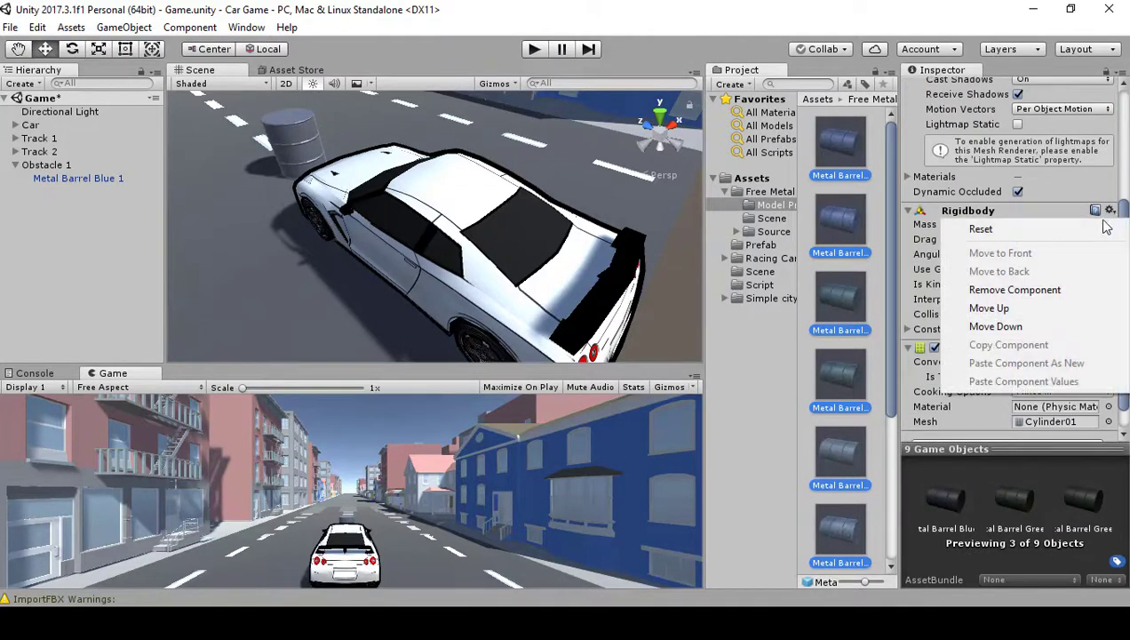
click(1053, 295)
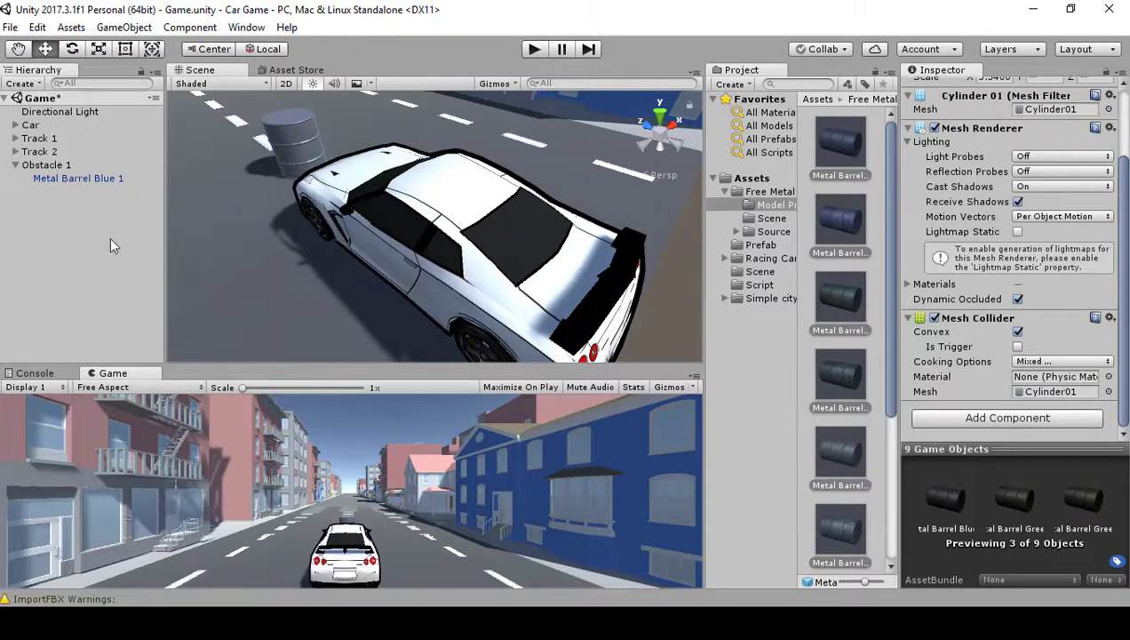
click(82, 178)
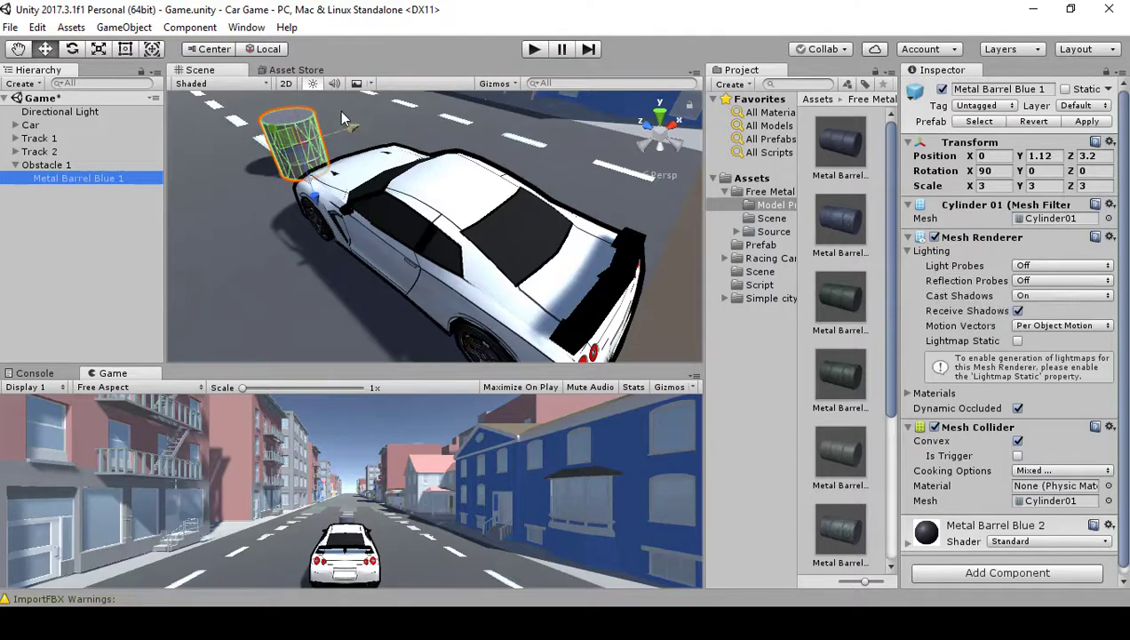
Duplicate the Obstacle 1 group and rename the copy Obstacle 2.
click(15, 165)
click(46, 166)
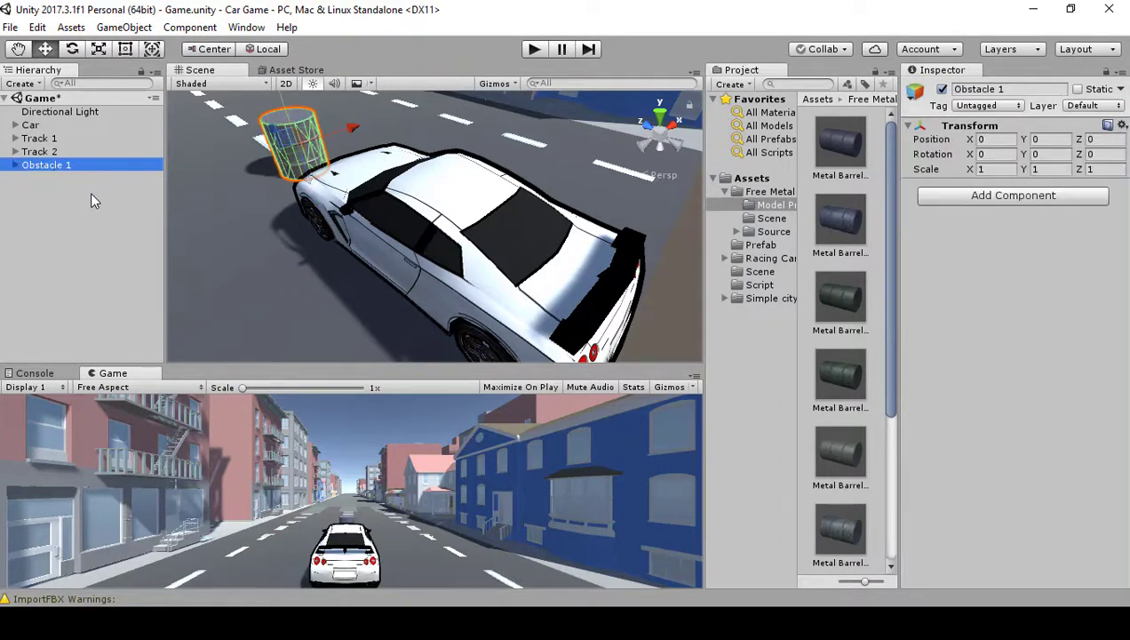
key(ctrl+d)
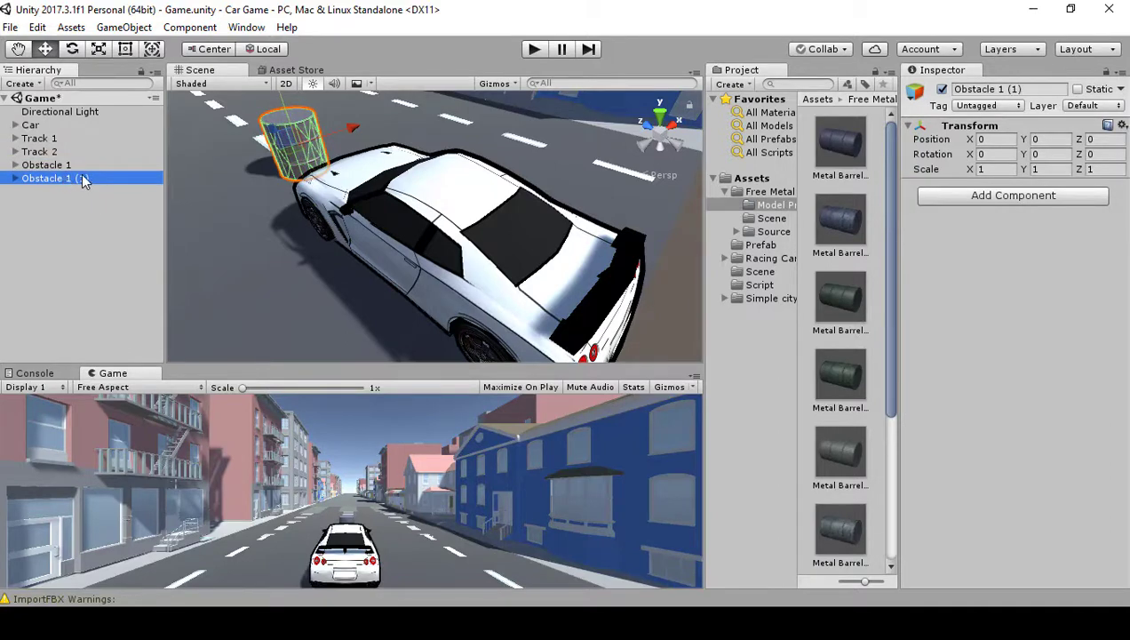
click(127, 177)
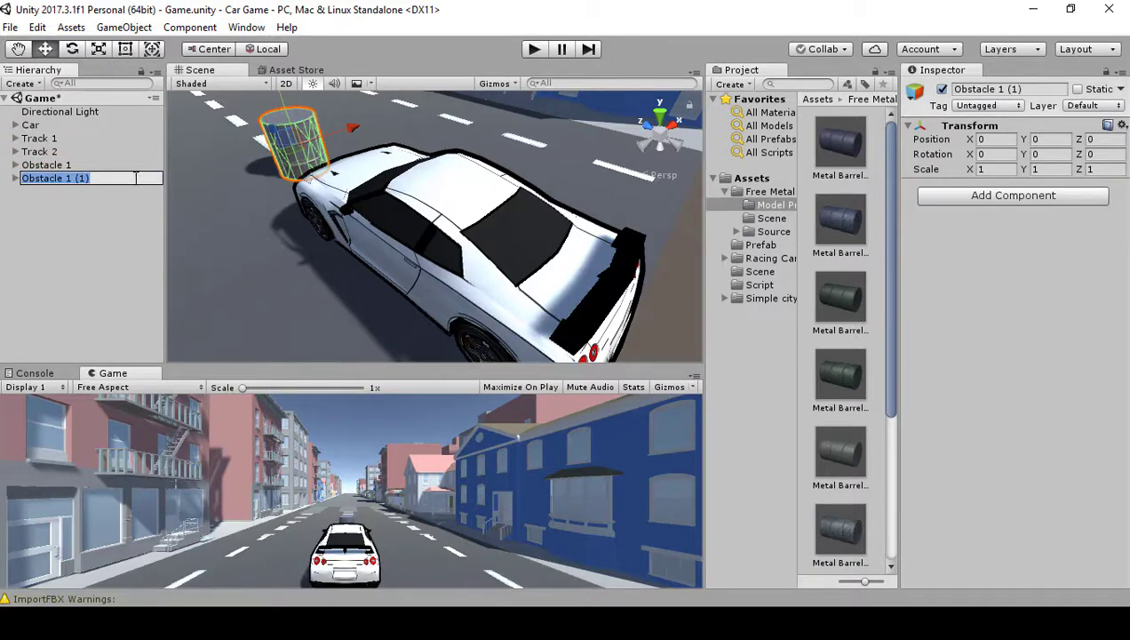
key(End)
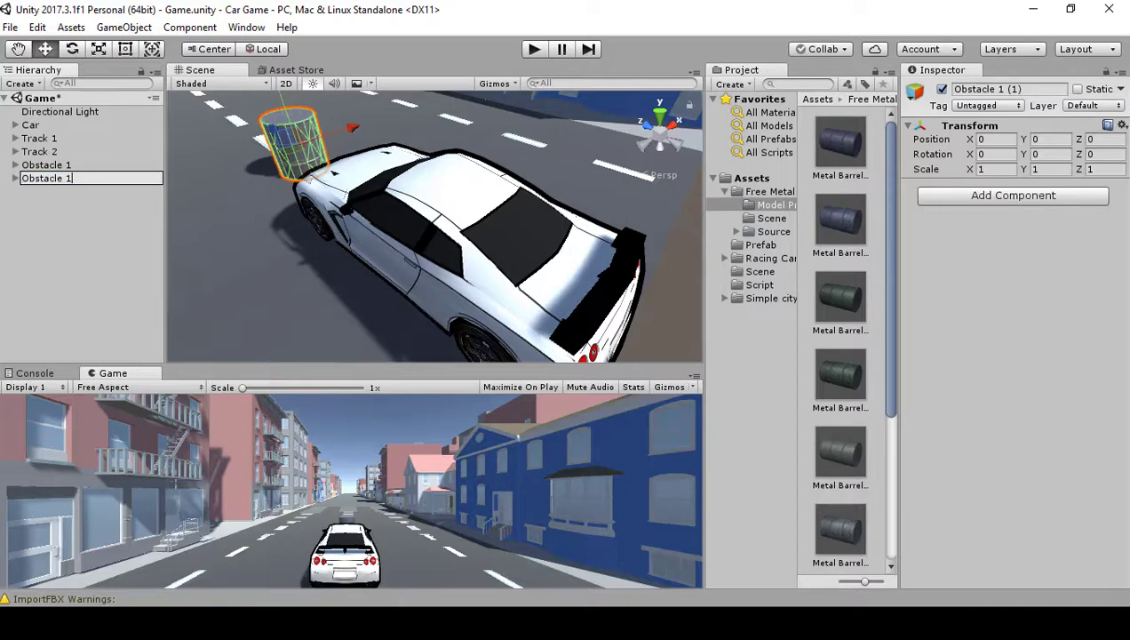
key(Return)
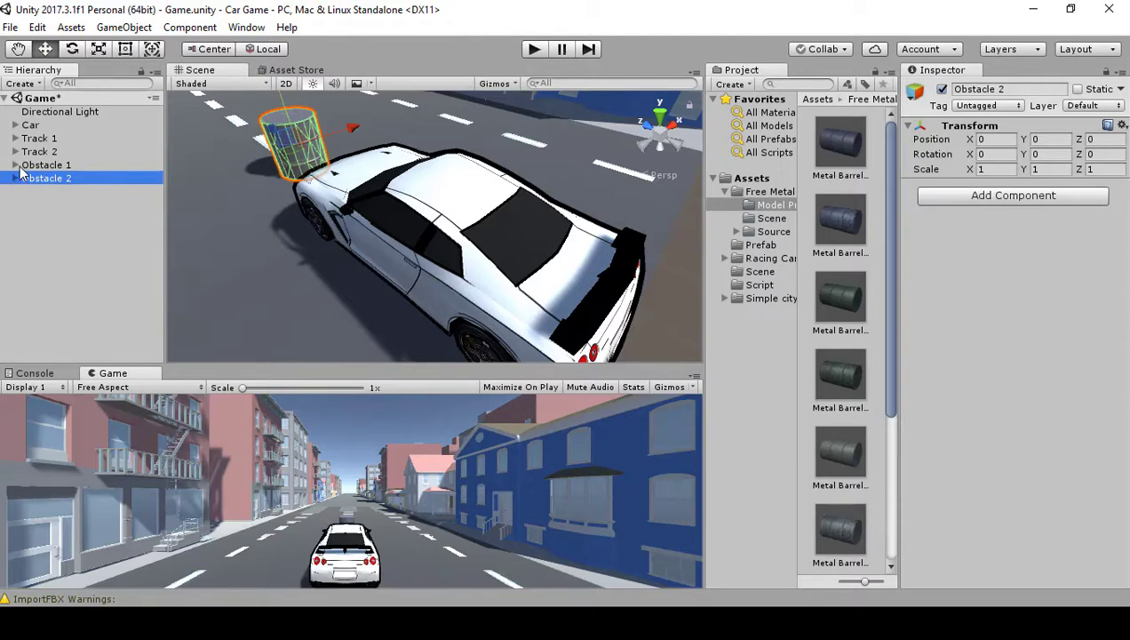
Expand Obstacle 1 and select its Metal Barrel Blue 1 barrel.
click(25, 166)
click(14, 166)
click(73, 177)
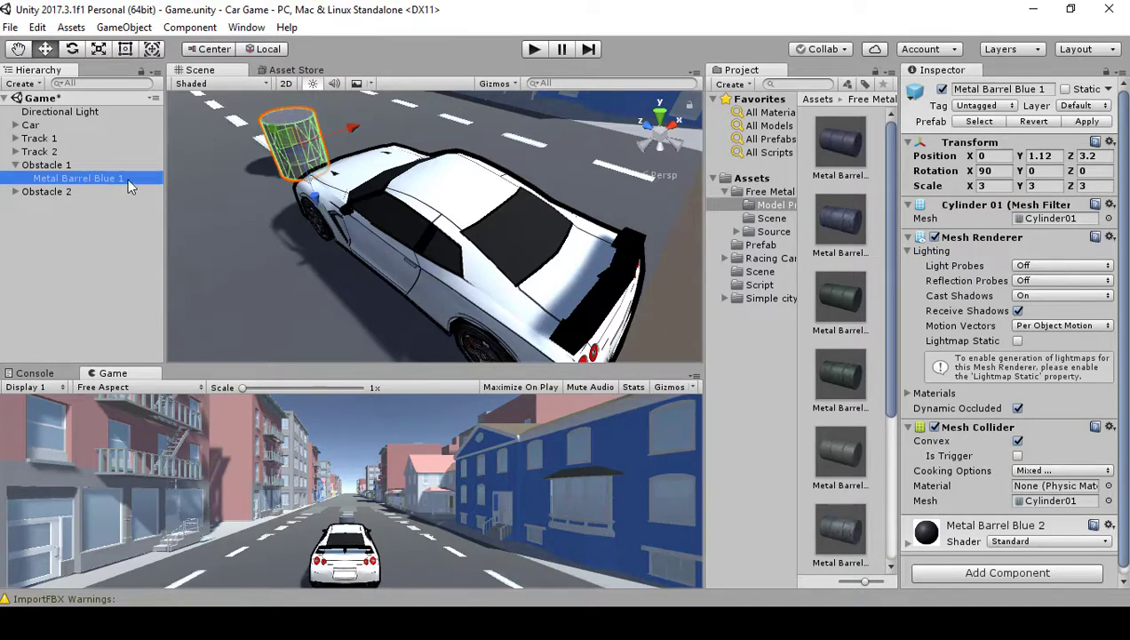
Copy the placed barrel's Transform (position 0, 1.12, 3.2, X rotation 90, scale 3) onto all nine Metal Barrel models.
click(1109, 142)
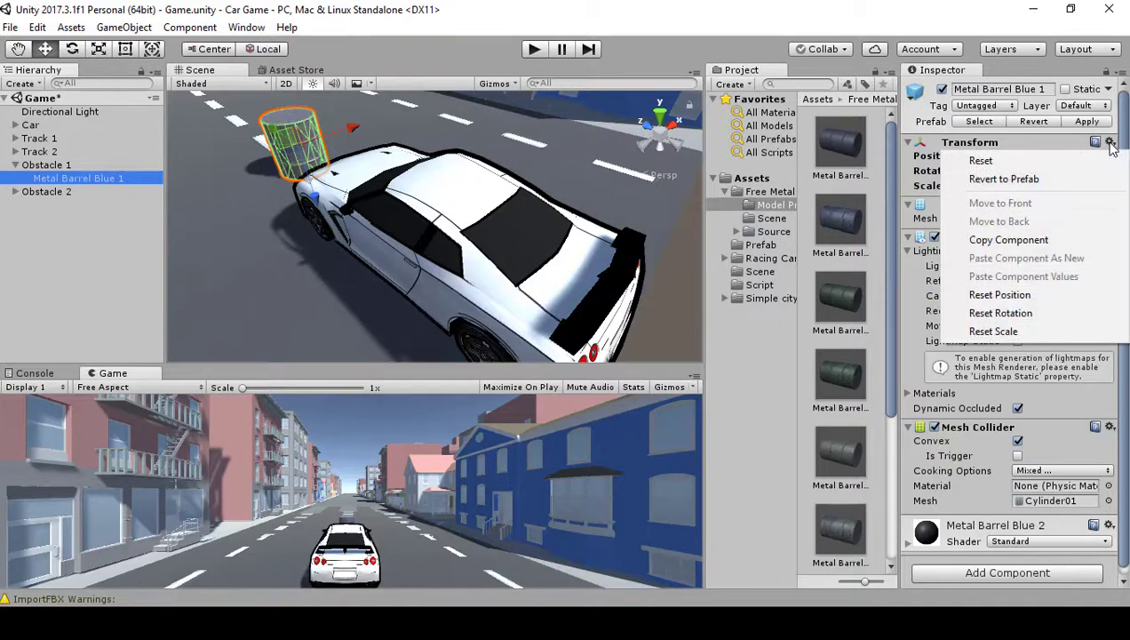
click(1028, 240)
click(833, 143)
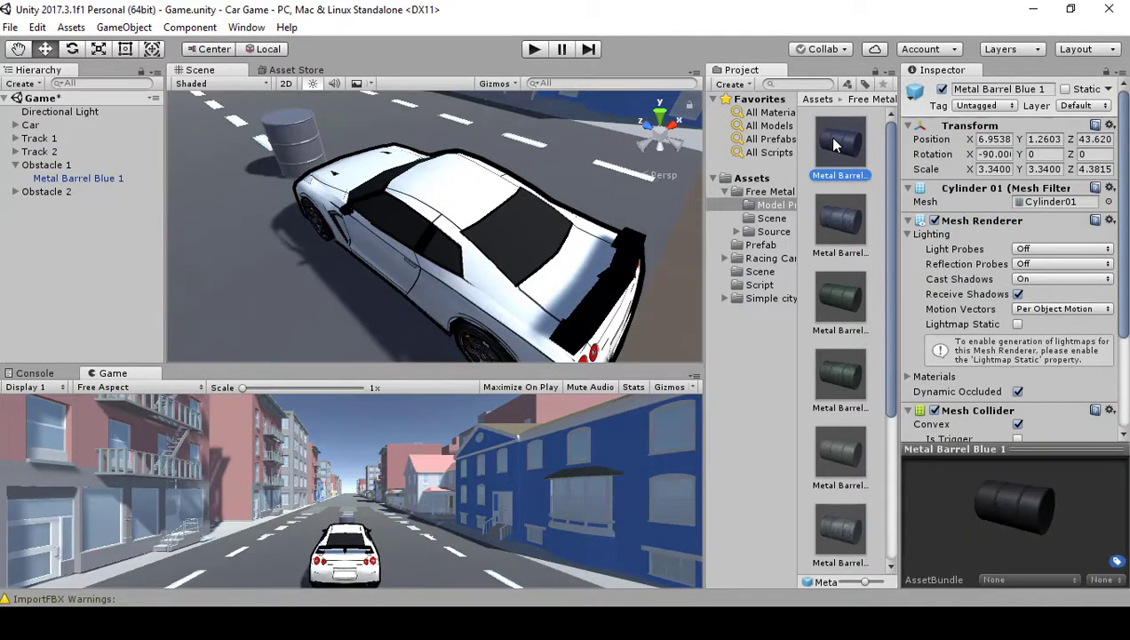
click(776, 204)
click(829, 150)
key(ctrl+a)
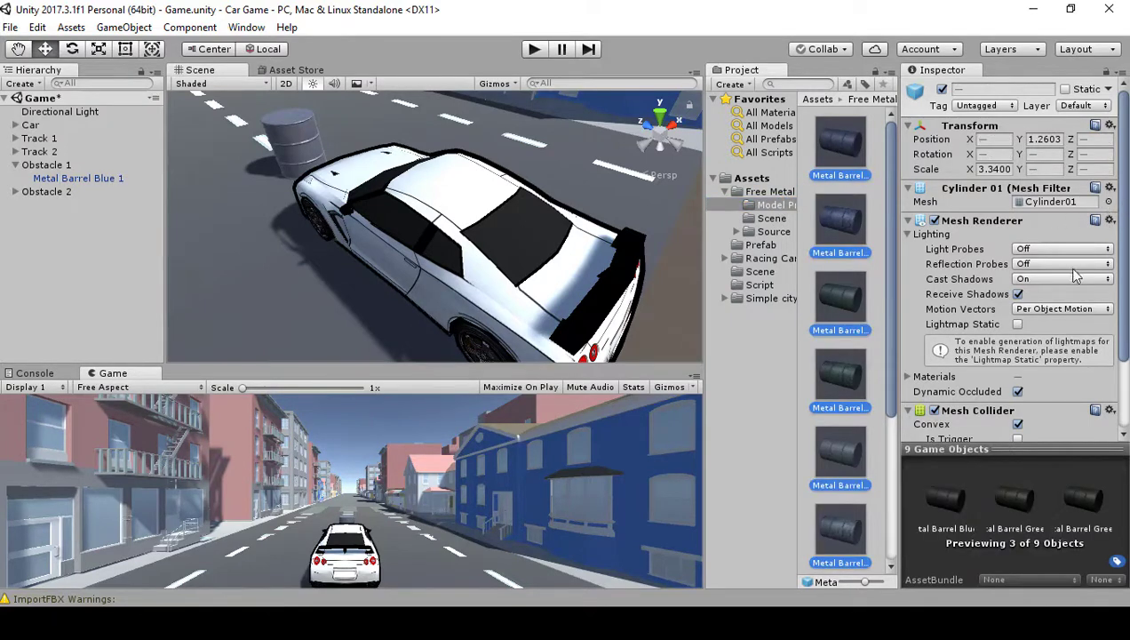
click(1107, 127)
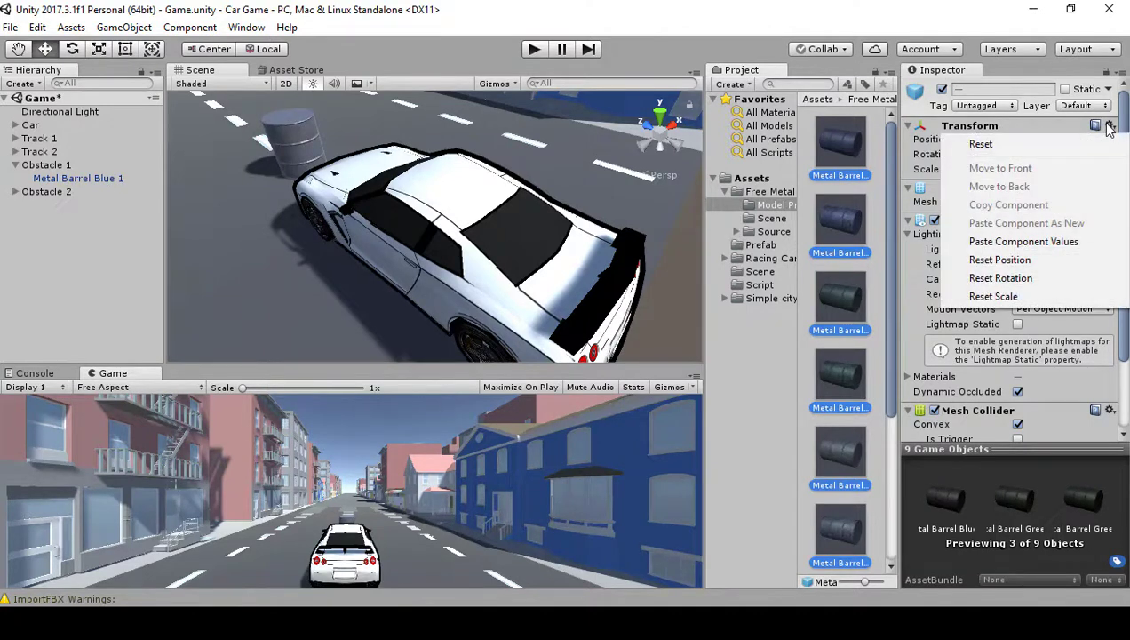
click(1021, 241)
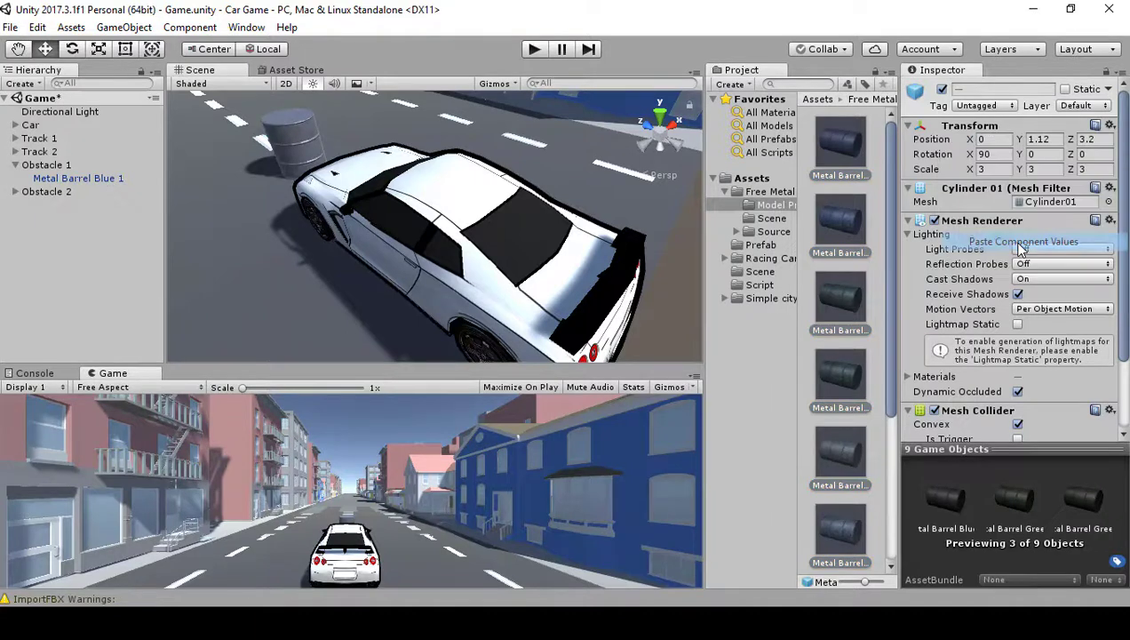
click(110, 179)
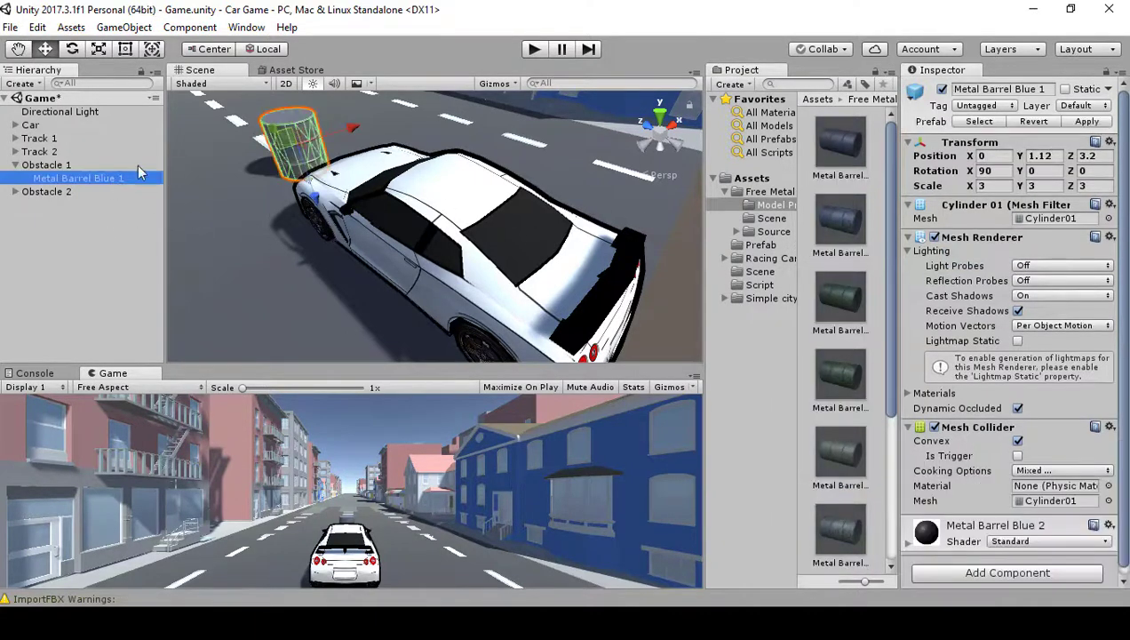
Replace Obstacle 2's blue barrel with the Metal Barrel Green 2 model.
click(15, 191)
click(53, 206)
key(Delete)
click(848, 382)
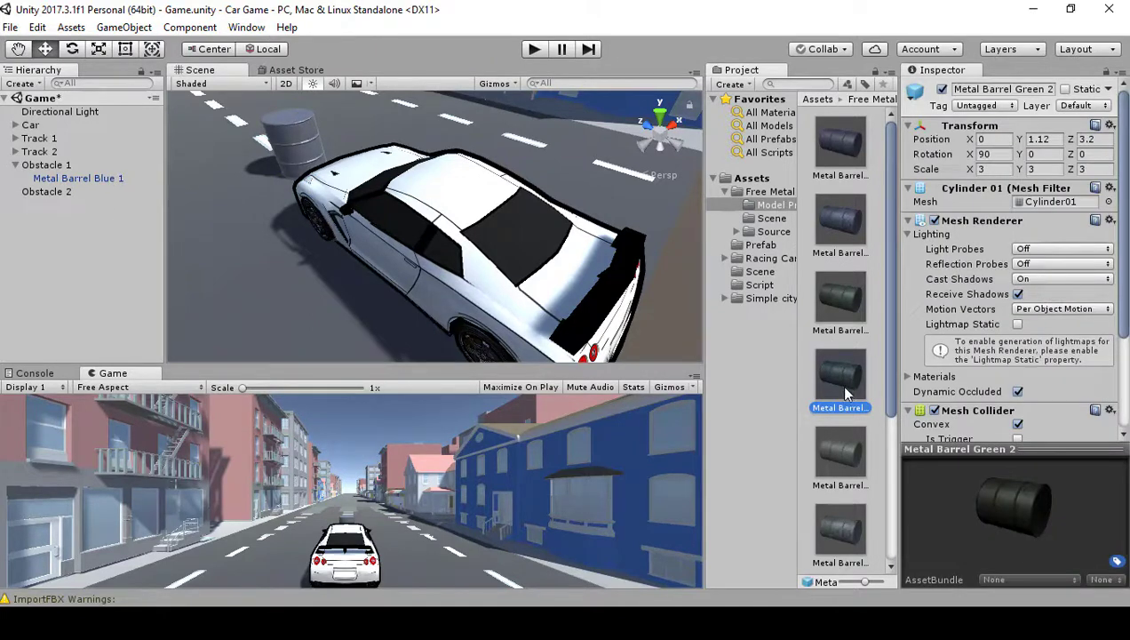
drag(845, 391, 77, 191)
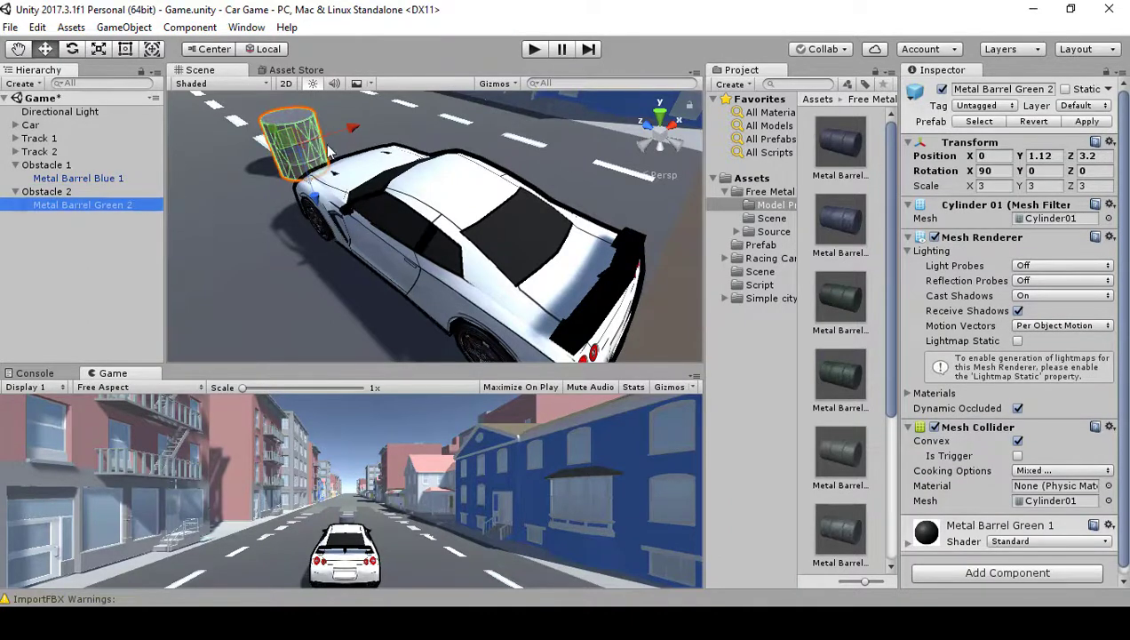
Save Obstacle 1 as a prefab in the Prefab folder and delete it from the scene.
click(64, 167)
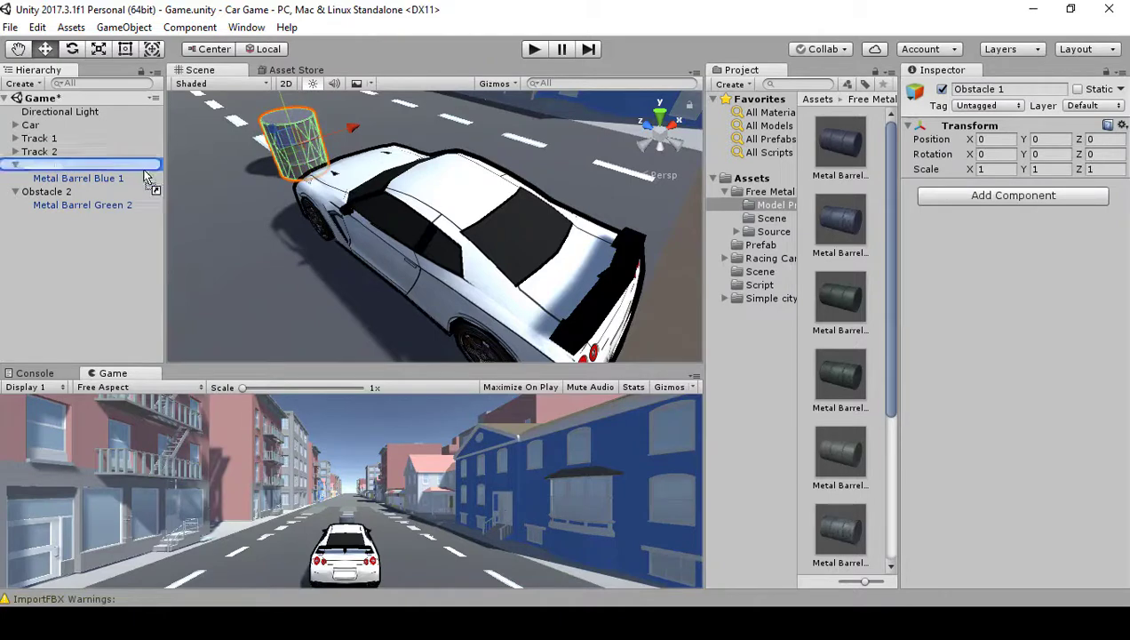
click(771, 206)
drag(771, 211, 773, 251)
click(48, 194)
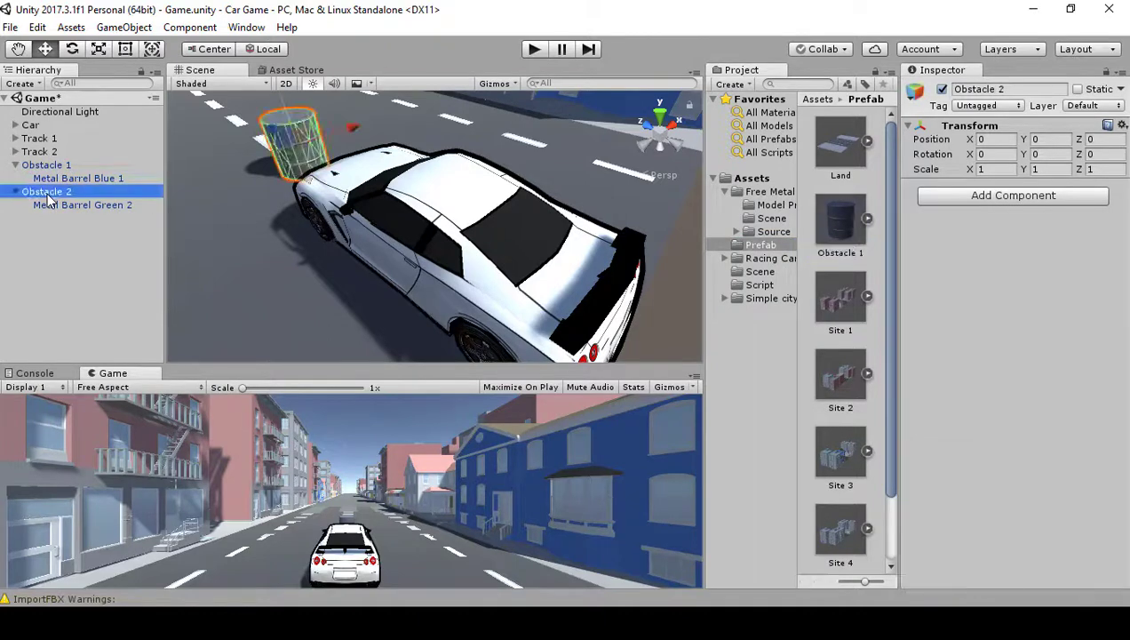
click(50, 166)
key(Delete)
Duplicate Obstacle 2 and name the copy Obstacle 3.
click(67, 168)
key(ctrl+d)
click(83, 190)
click(95, 190)
key(BackSpace)
key(BackSpace)
key(BackSpace)
key(BackSpace)
key(BackSpace)
text(3)
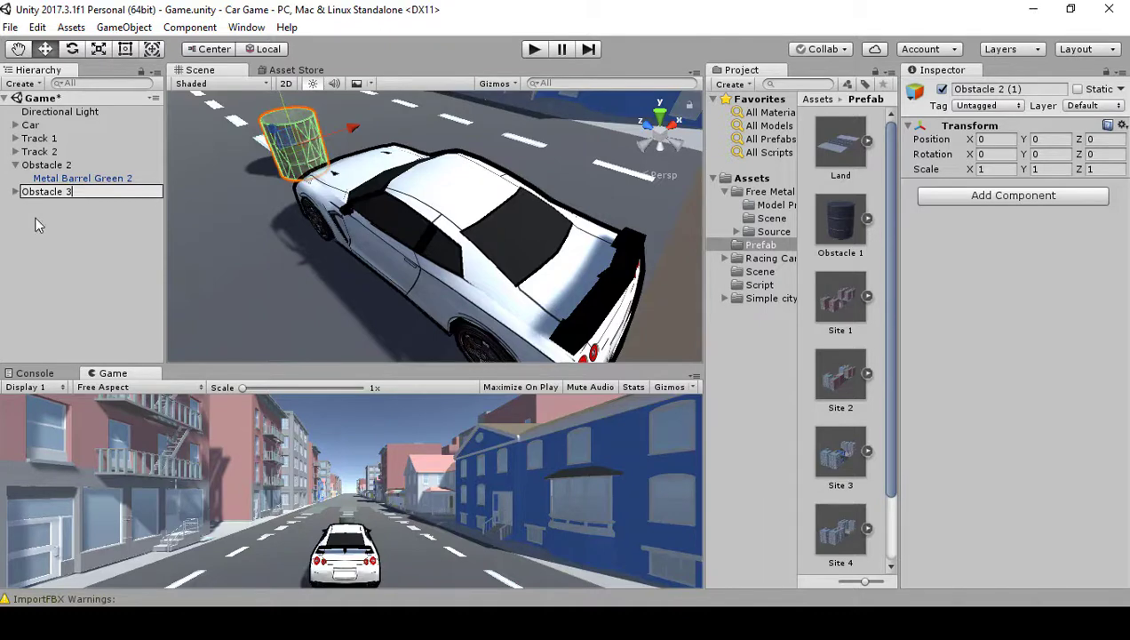
key(Return)
Delete the copied green barrel from Obstacle 3.
click(14, 191)
click(86, 203)
key(Delete)
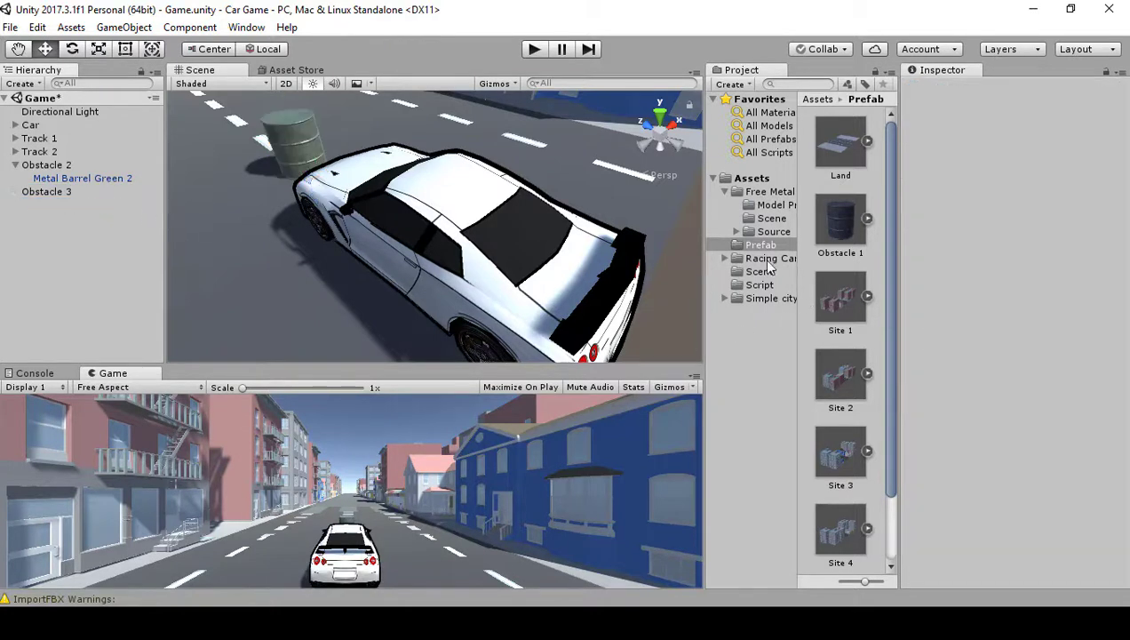
Place the Metal Barrel Yellow model inside Obstacle 3.
click(766, 204)
scroll(824, 432, down, 2)
scroll(826, 422, down, 2)
click(844, 522)
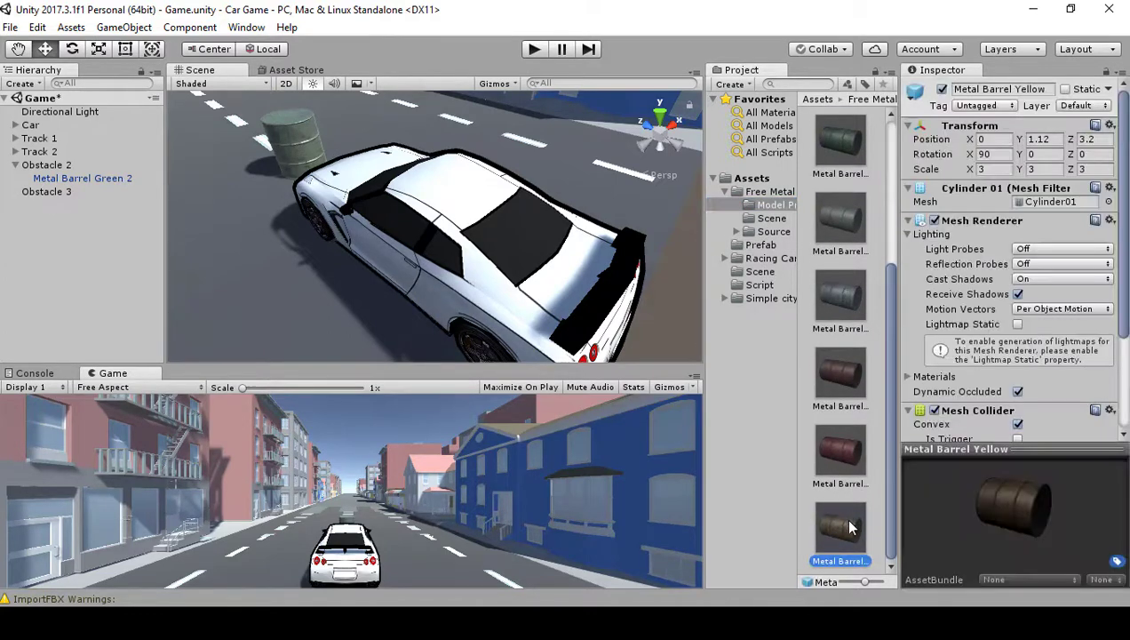
drag(848, 527, 93, 199)
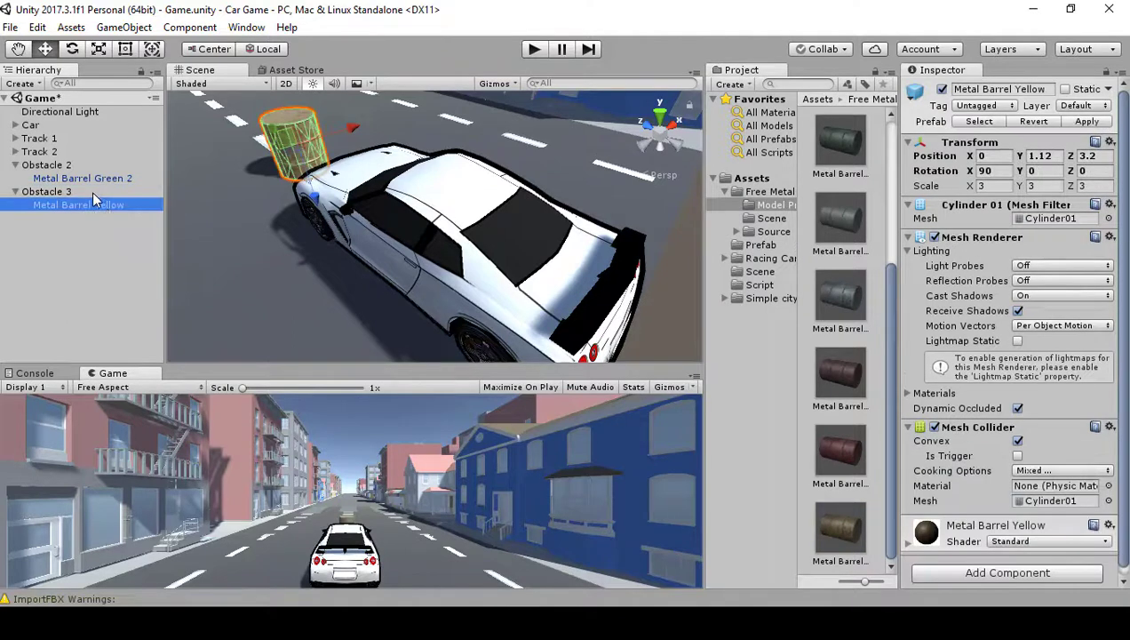
Save Obstacle 2 and Obstacle 3 as prefabs in the Prefab folder.
click(46, 192)
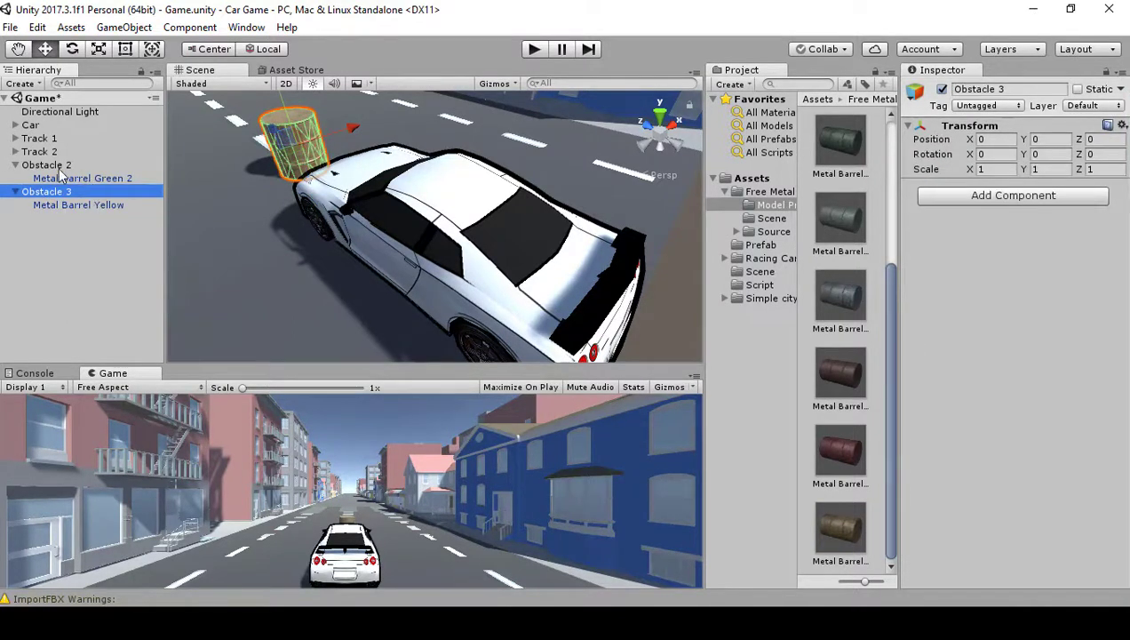
click(58, 168)
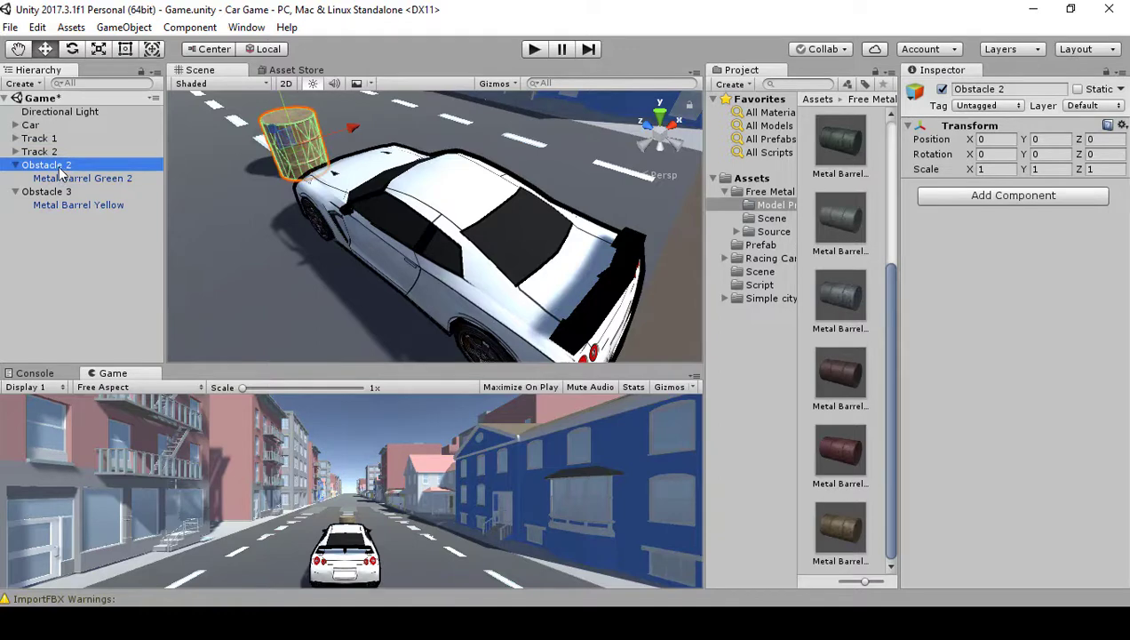
drag(59, 166, 764, 246)
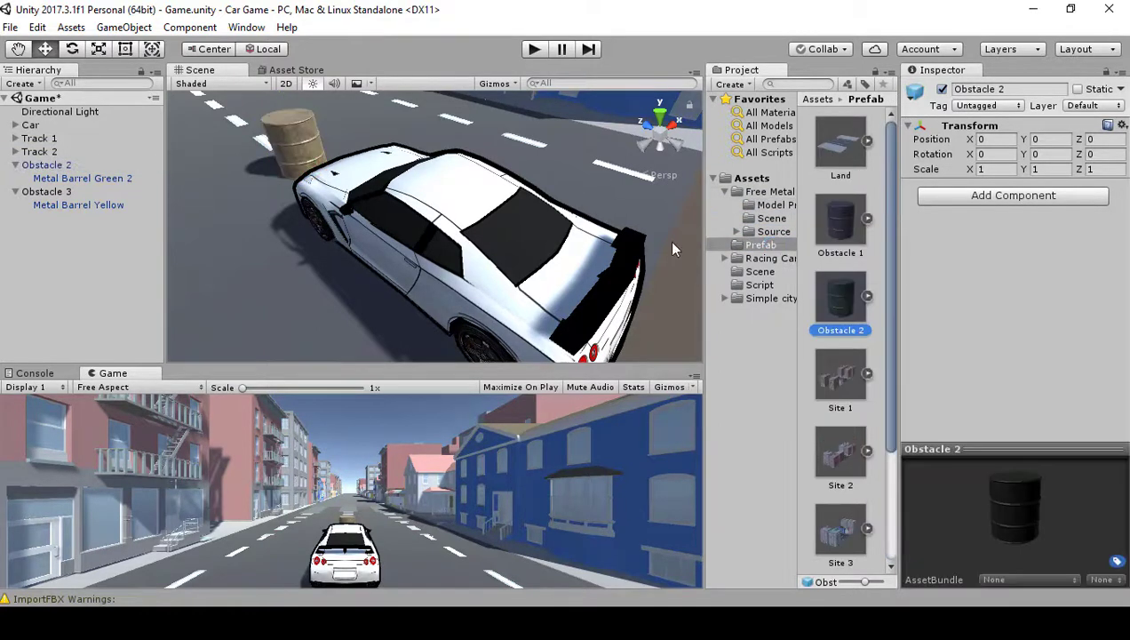
drag(55, 193, 764, 247)
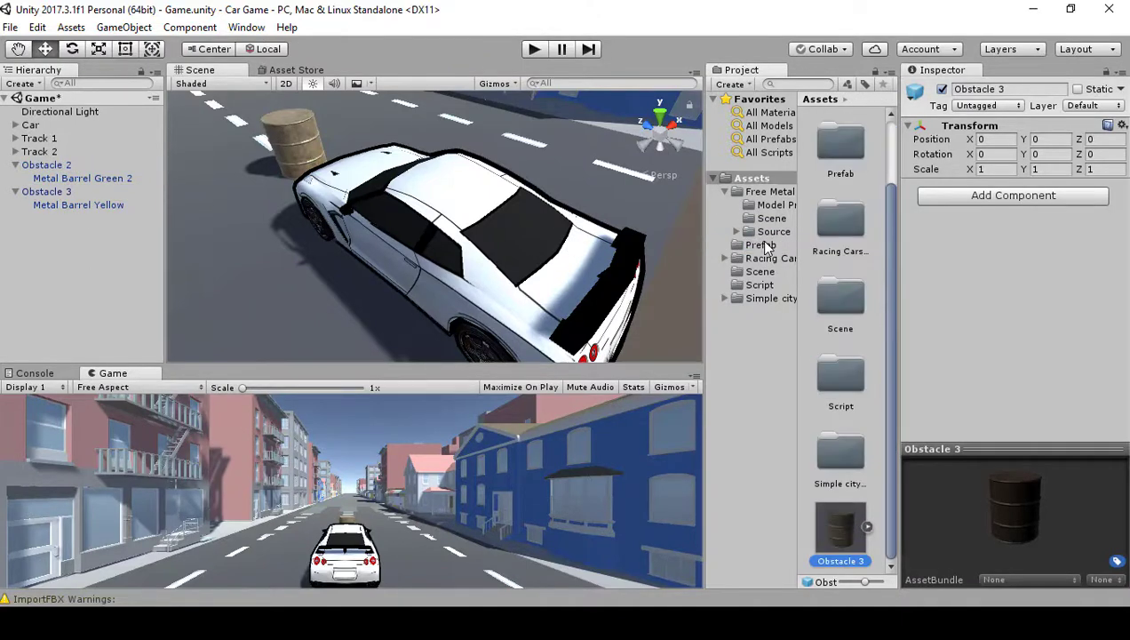
drag(841, 528, 832, 155)
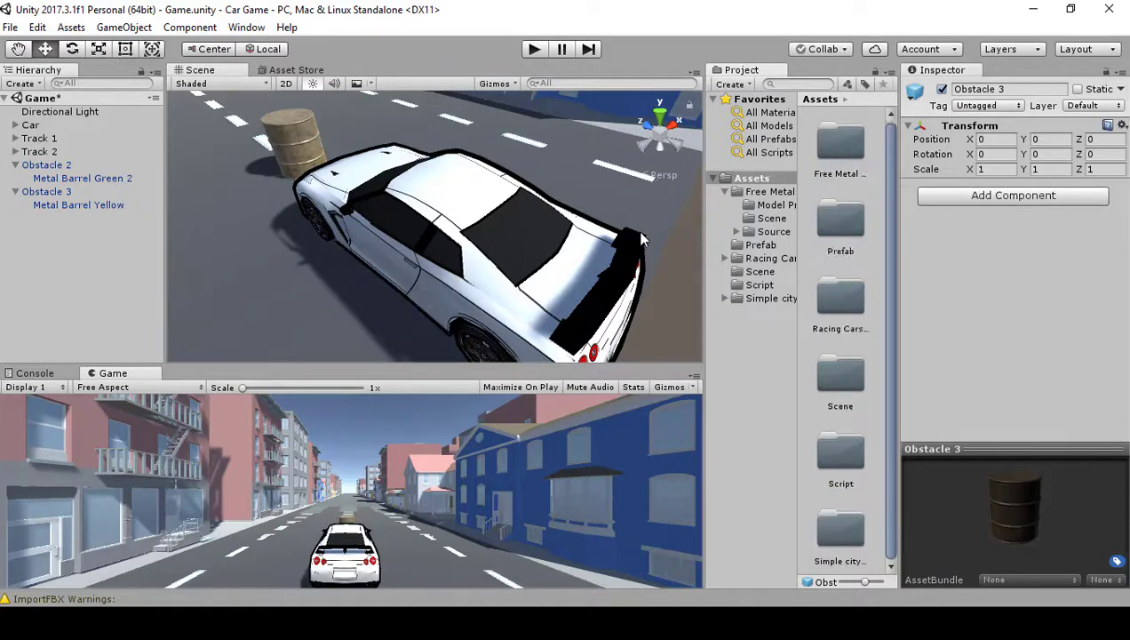
Delete both Obstacle 2 and Obstacle 3 from the Hierarchy.
click(59, 166)
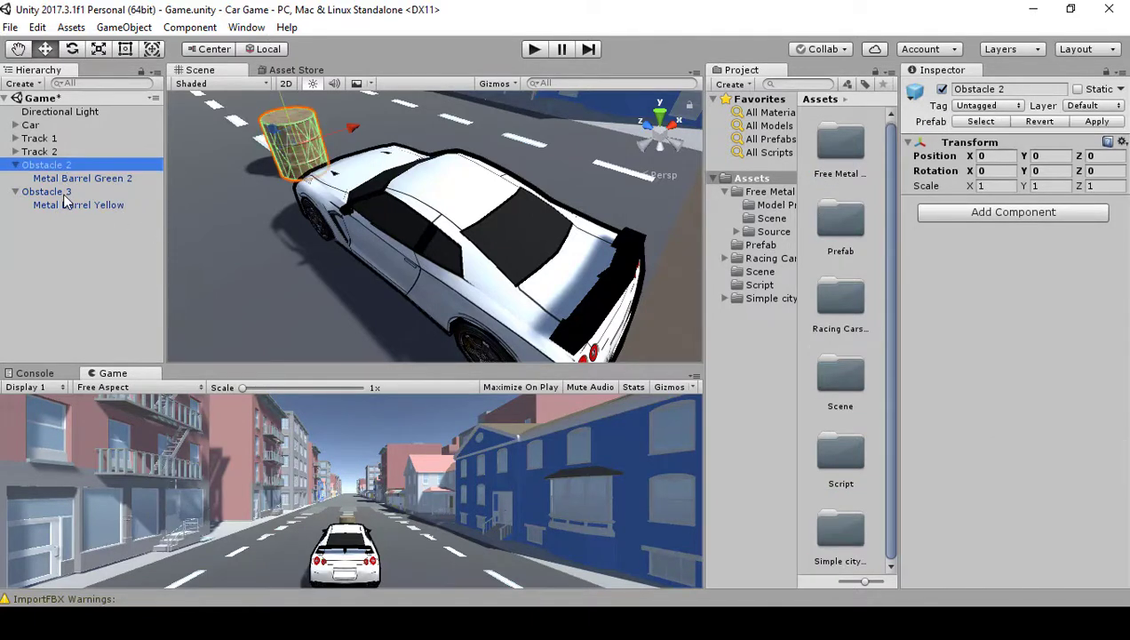
shift+click(63, 192)
key(Delete)
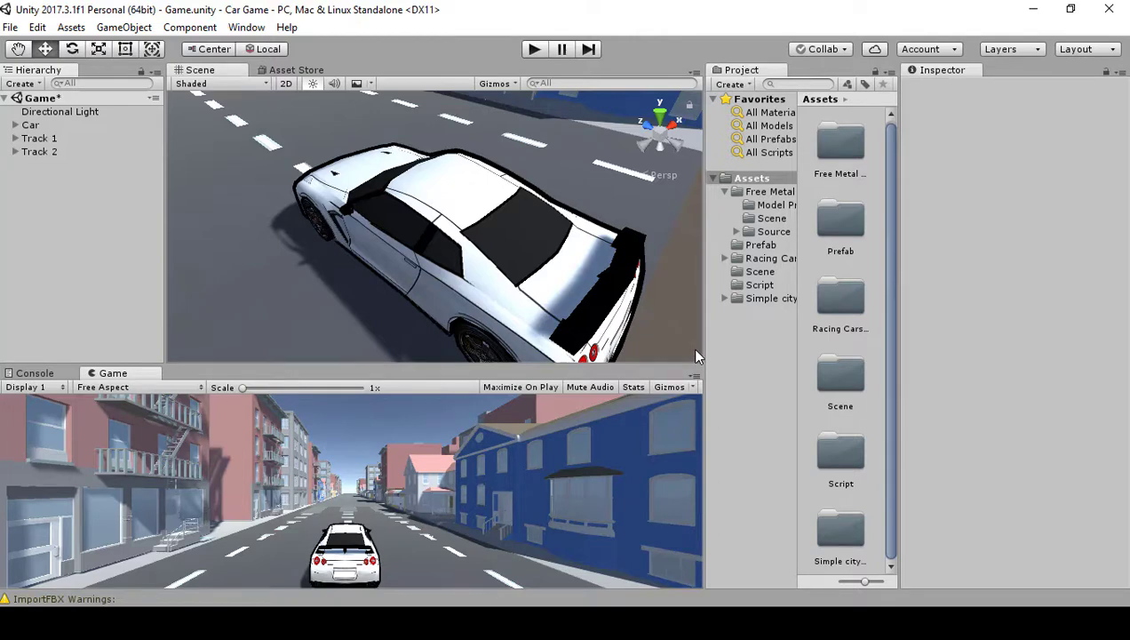
Play-test the car, setting the Car script Speed to 15 during play, then stop.
click(535, 50)
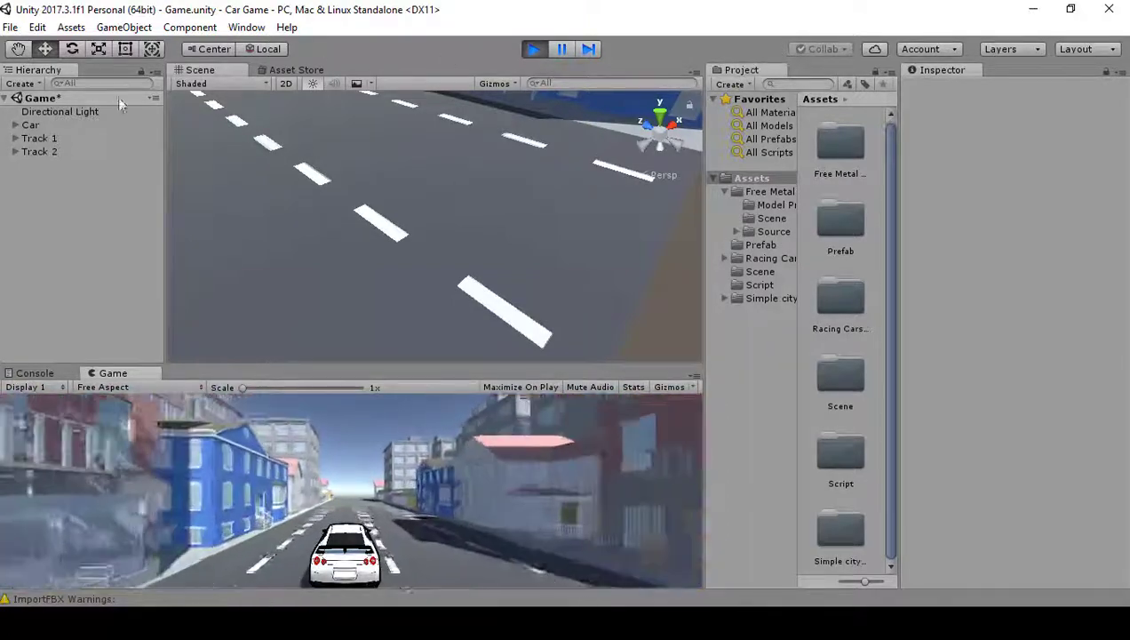
click(64, 125)
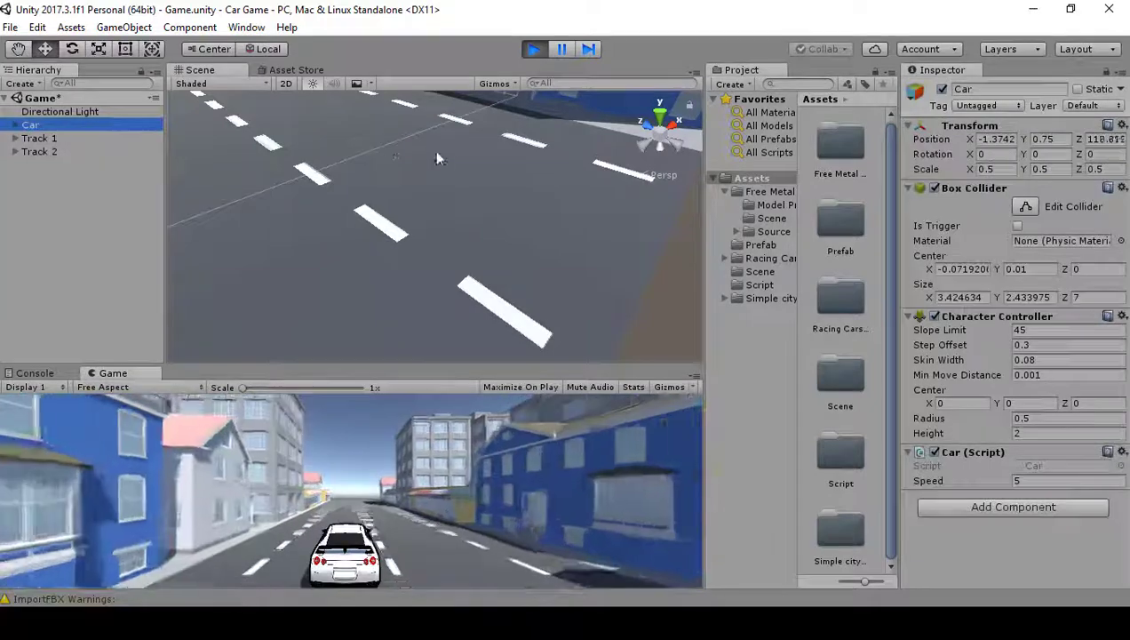
click(1041, 481)
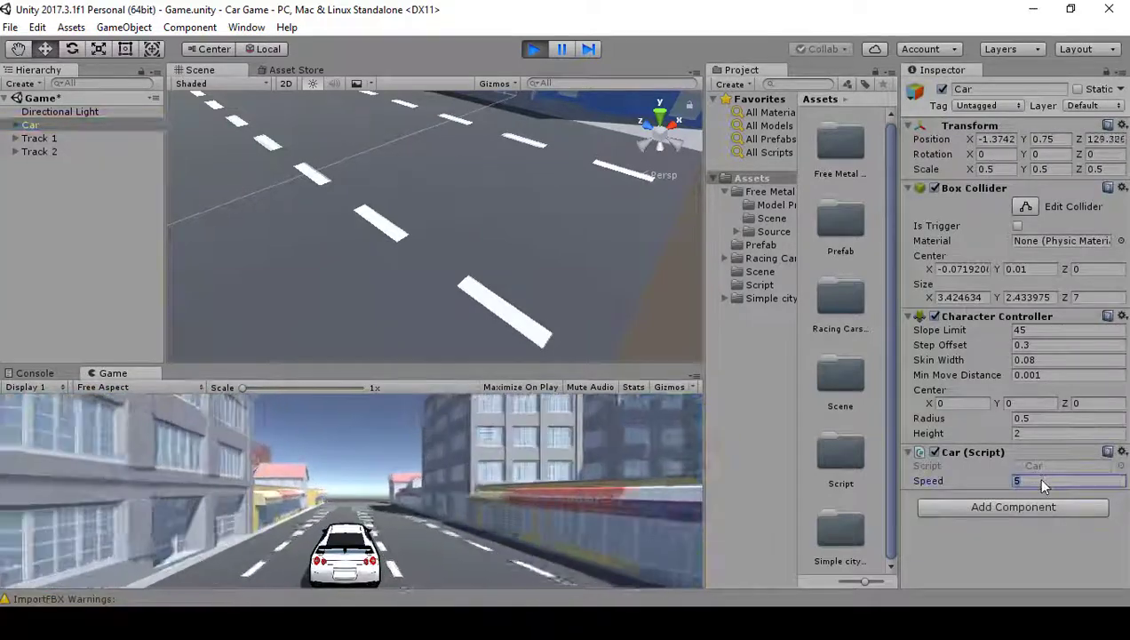
text(15)
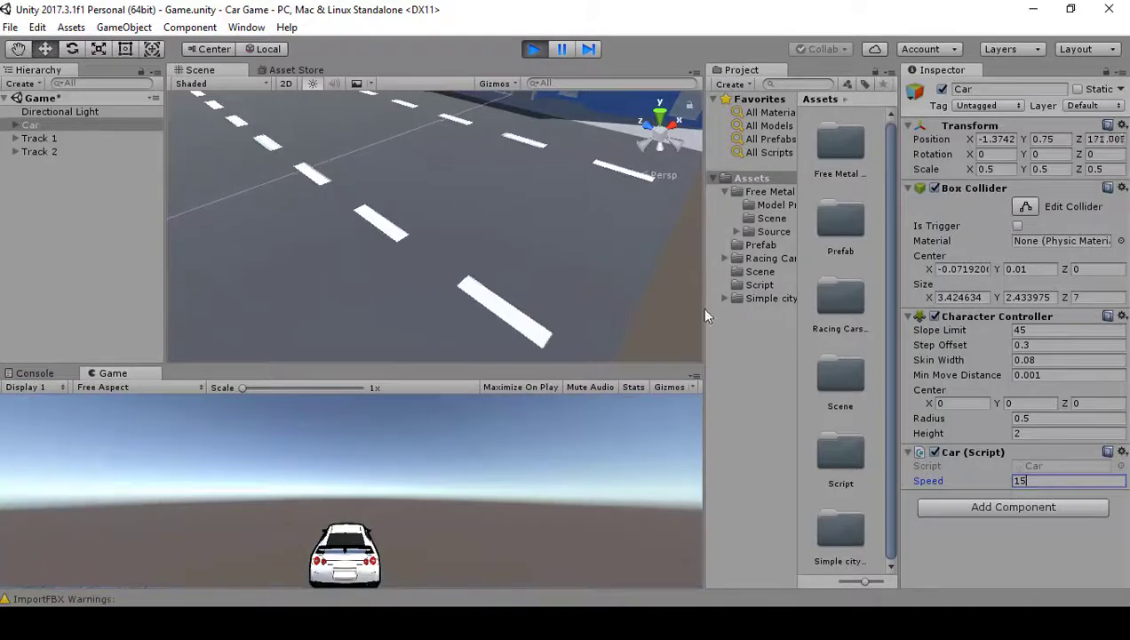
click(532, 51)
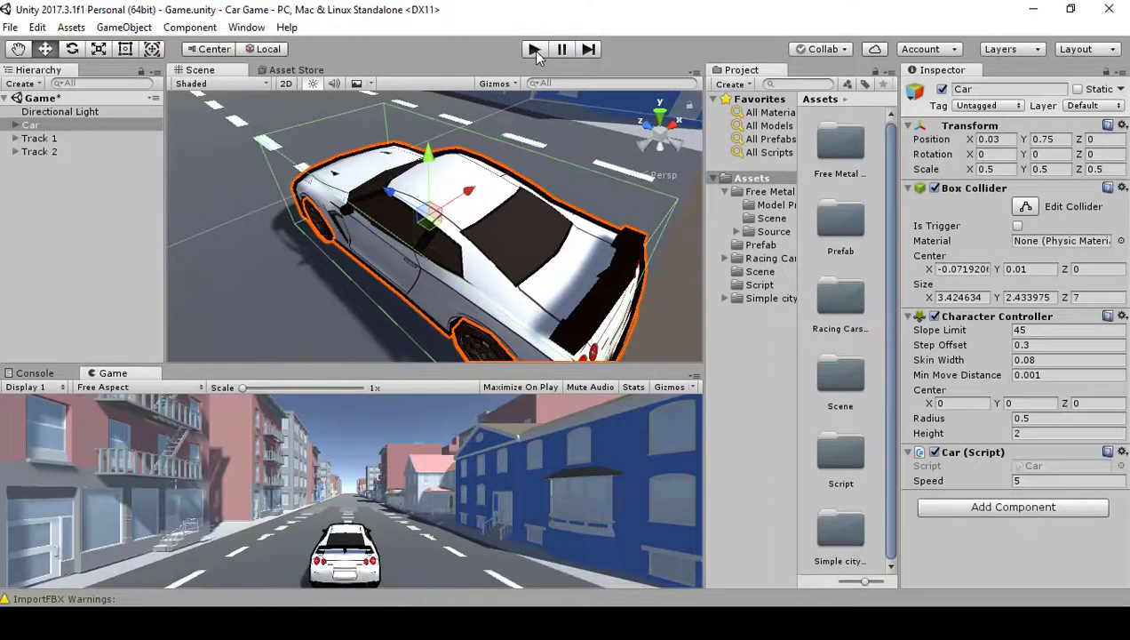